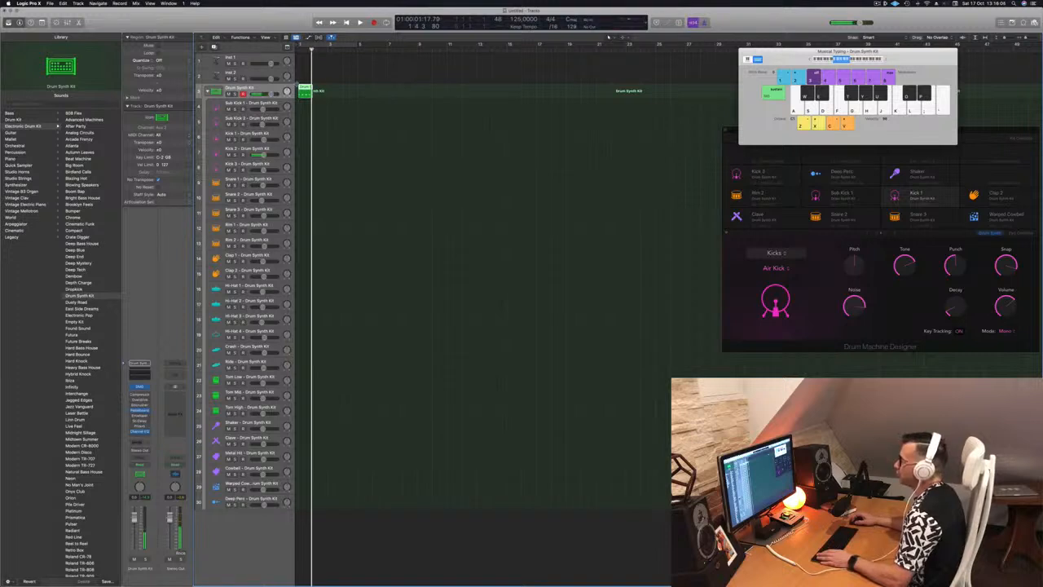
Step: Open the recorded drum region in the Piano Roll and quantize all of its notes to 1/16 notes
key("p")
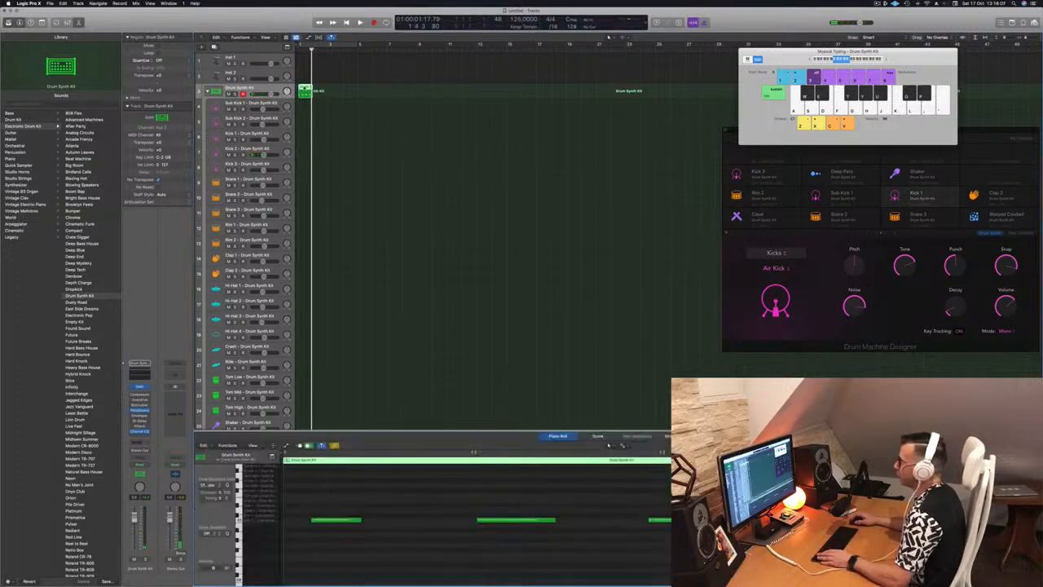
key("super+a")
key("q")
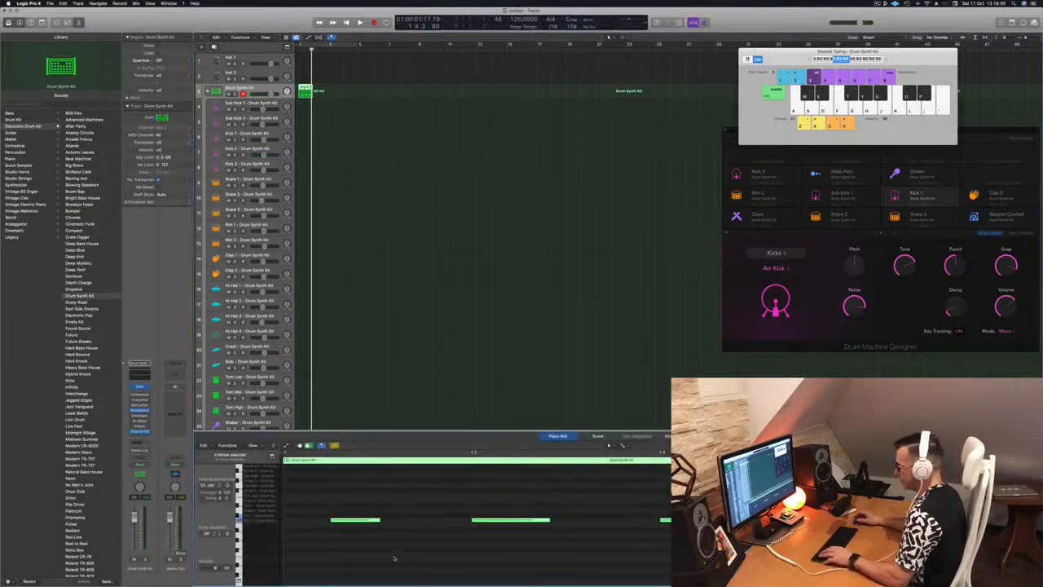
left_click(409, 550)
scroll(421, 535, "left", 1)
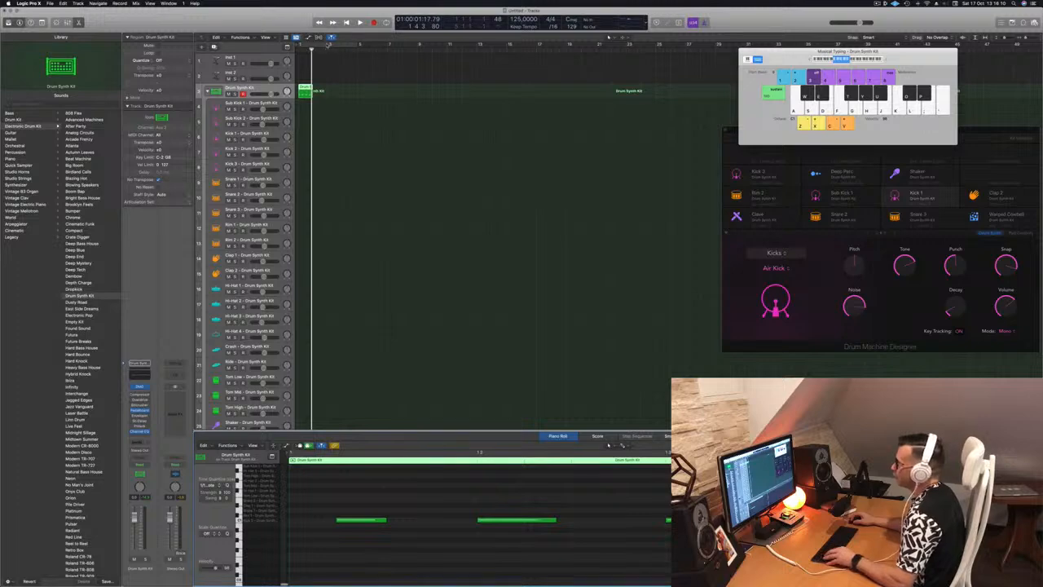
Step: Duplicate the one-bar kick region so it fills four bars, and play the pattern from the start
left_click_drag(305, 88, 331, 90)
key("super+a")
key("space")
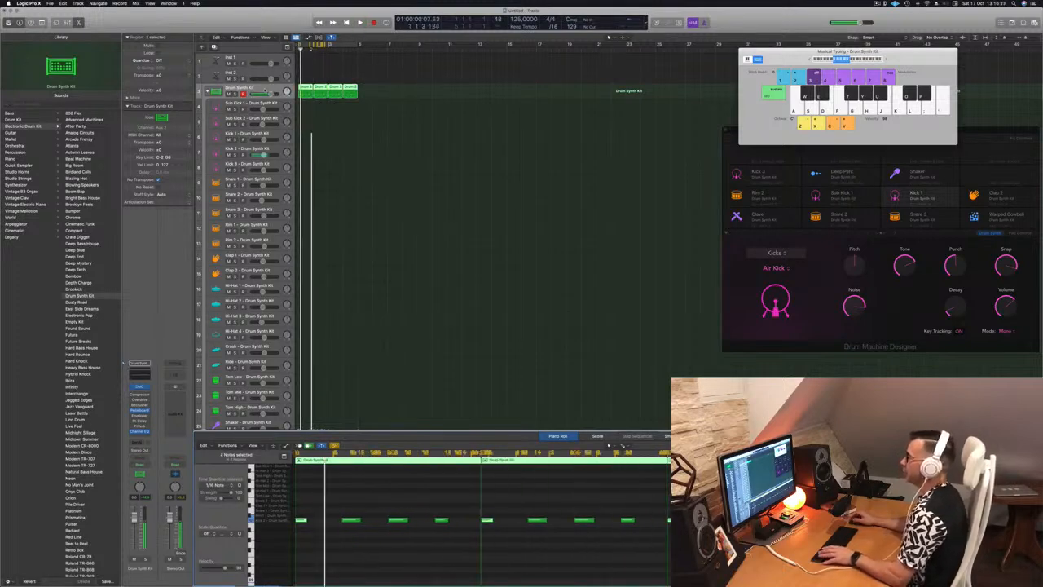
key("super+Left")
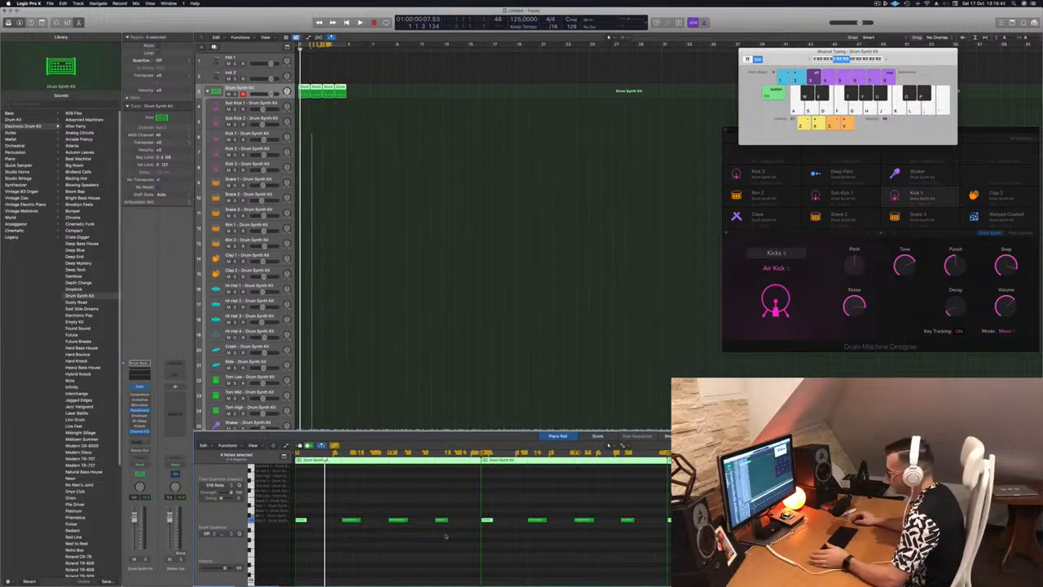
Step: Move the four kick regions from the main Drum Synth Kit track to the Kick 2 track and check playback
left_click(407, 503)
left_click_drag(346, 503, 469, 535)
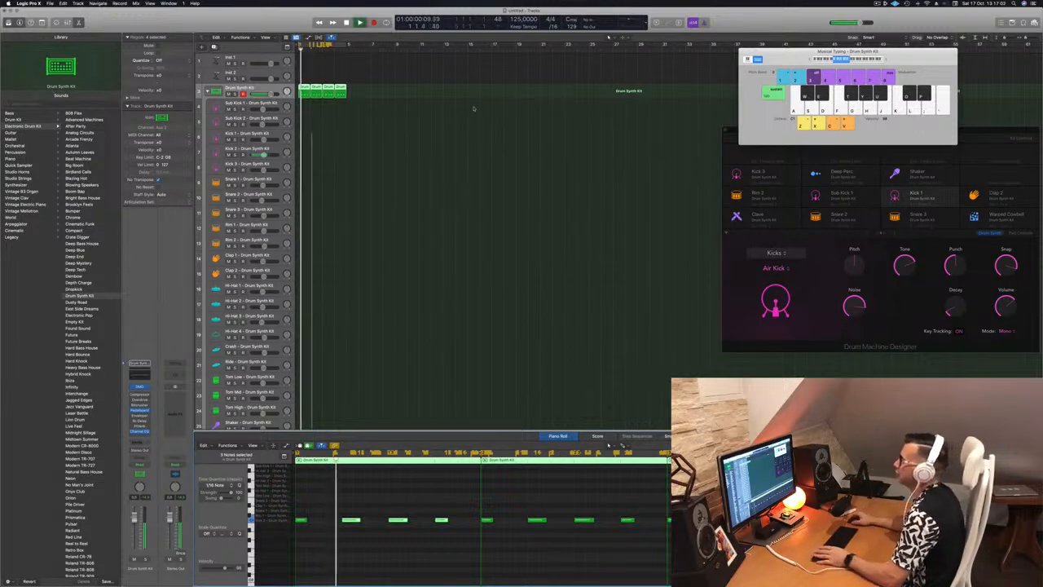
left_click_drag(303, 86, 303, 152)
key("space")
key("space")
Step: Transpose all notes of the four Kick 2 regions upward and play the loop
left_click(331, 505)
key("super+a")
key("alt+Up")
key("alt+Up")
key("alt+Up")
key("alt+Up")
key("alt+Up")
key("alt+Up")
key("alt+Up")
key("alt+Up")
key("alt+Up")
key("alt+Up")
key("alt+Up")
key("alt+Up")
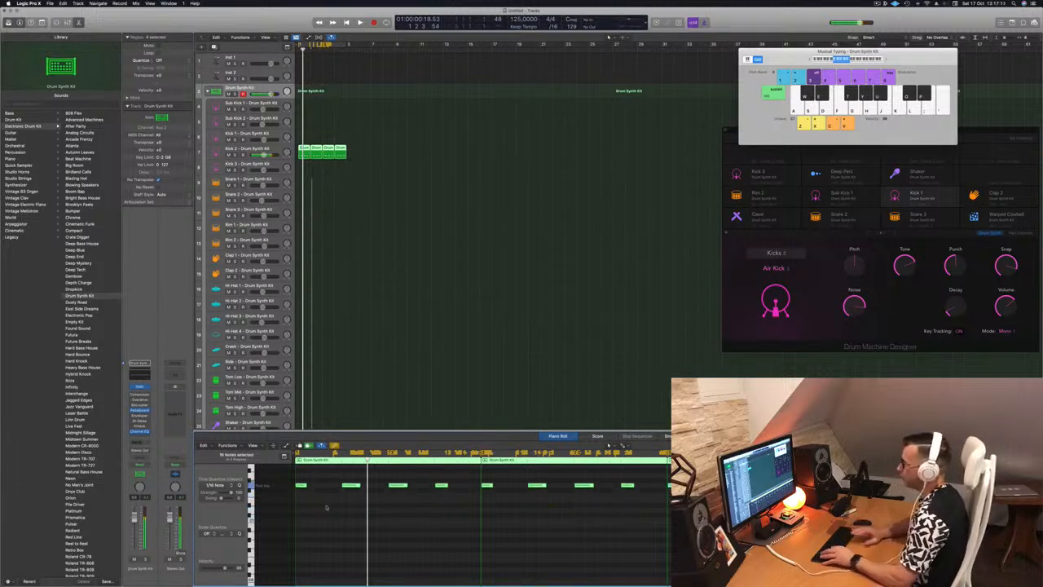
key("space")
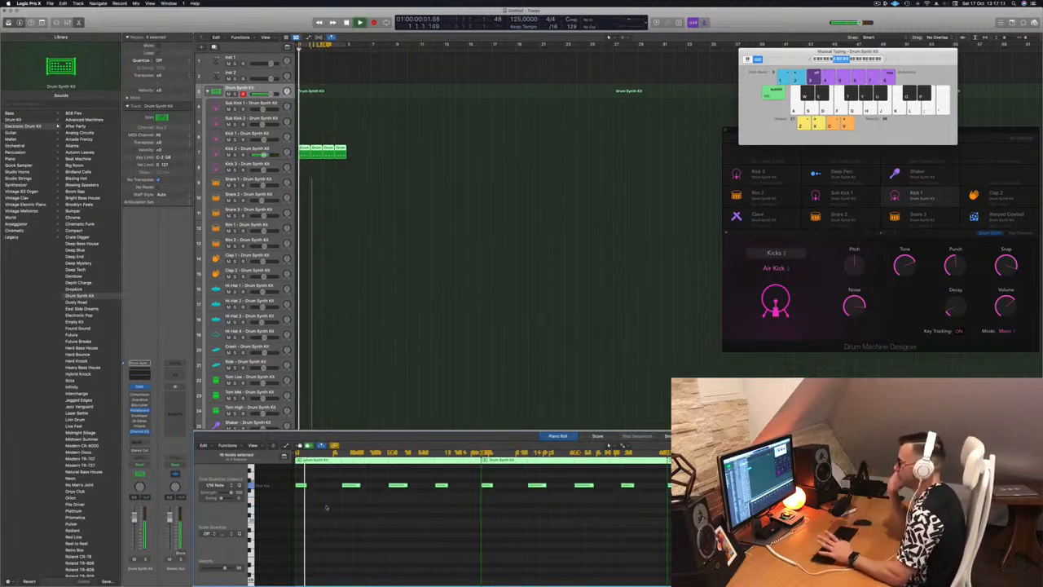
Step: Open the Drum Synth plug-in of the Kick 2 track and place its window clear of the regions
left_click(273, 150)
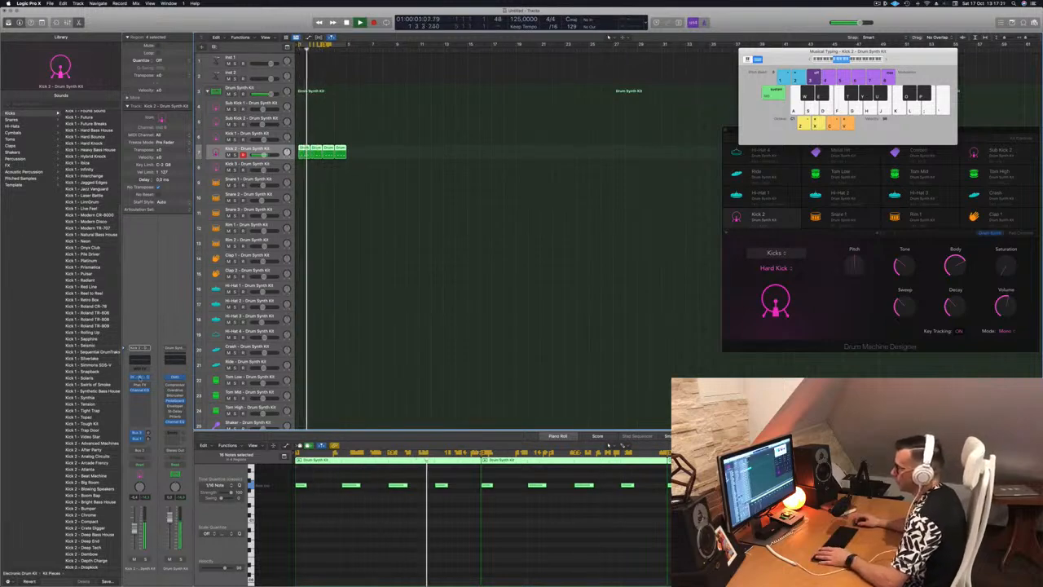
left_click(140, 378)
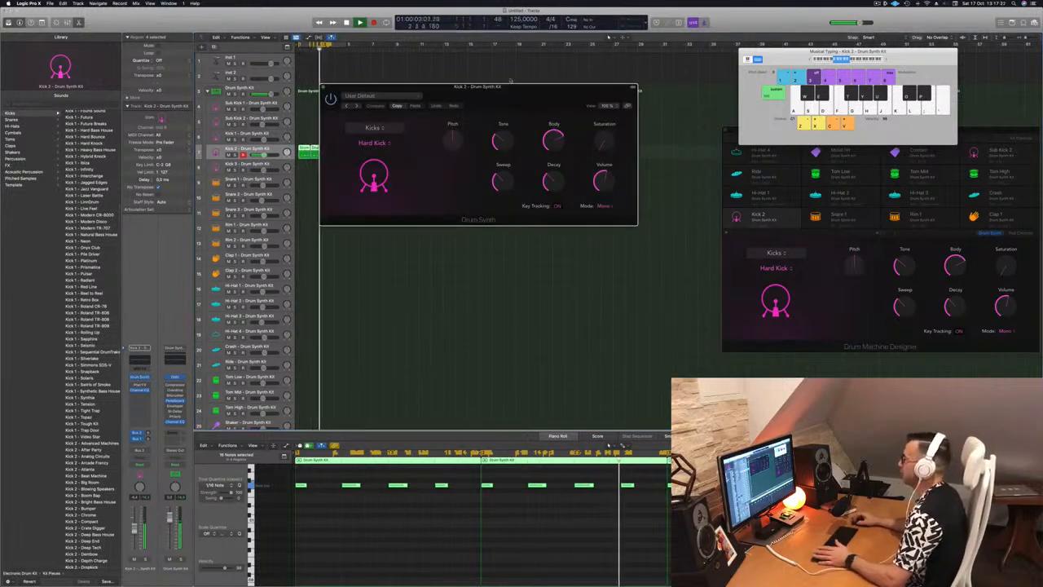
left_click_drag(527, 92, 592, 163)
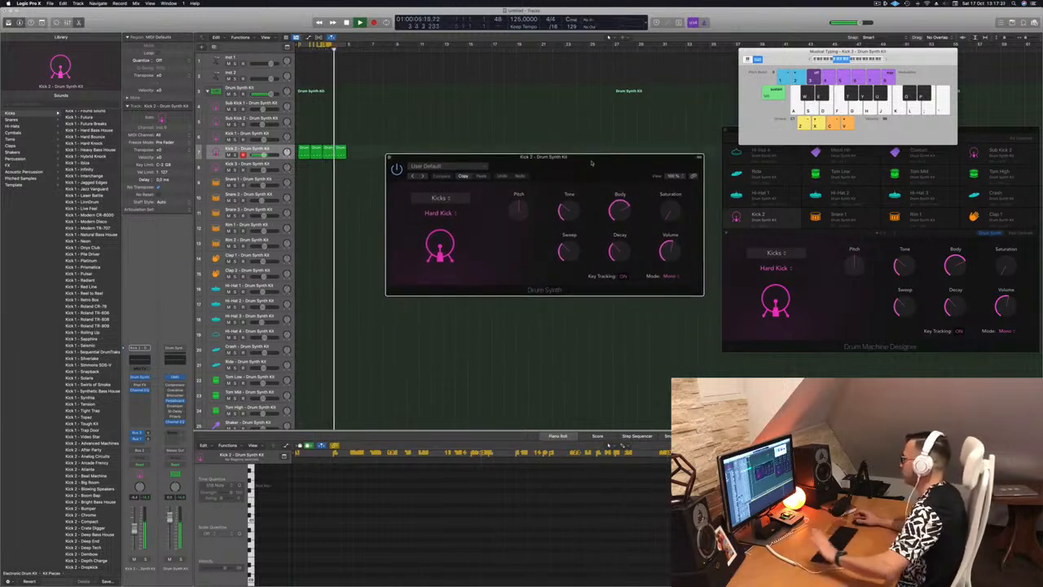
left_click_drag(592, 163, 585, 165)
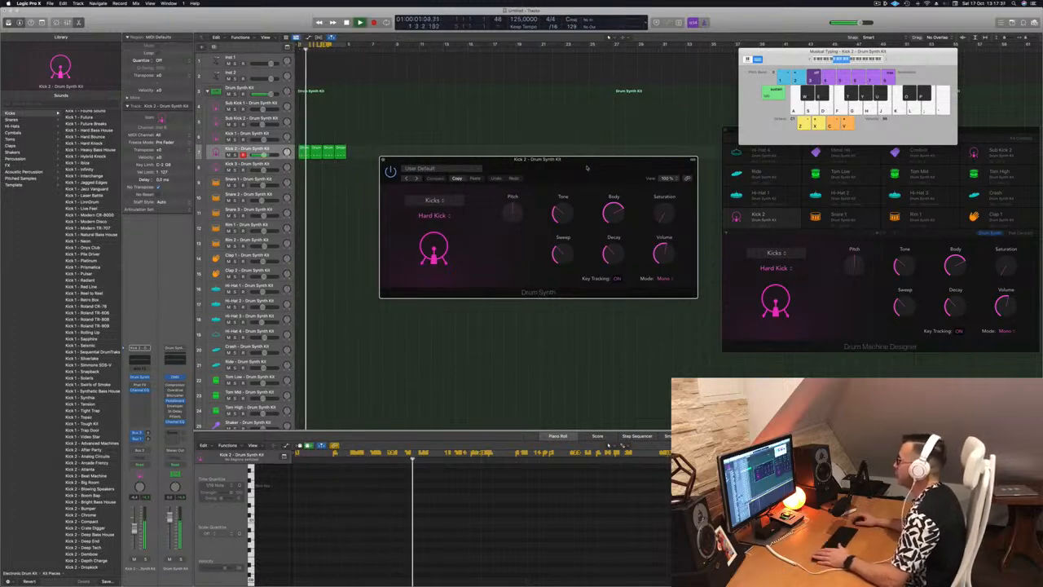
Step: Audition different Pitch and Tone settings for the Hard Kick and restore both
left_click_drag(513, 214, 512, 227)
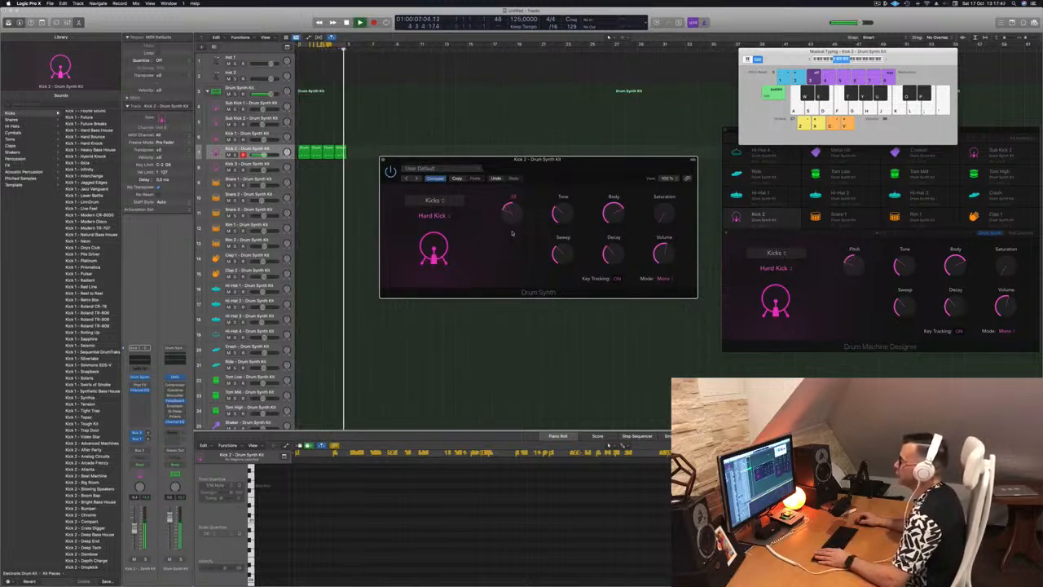
mouse_move(513, 216)
left_mouse_down()
mouse_move(517, 177)
mouse_move(517, 196)
left_mouse_up()
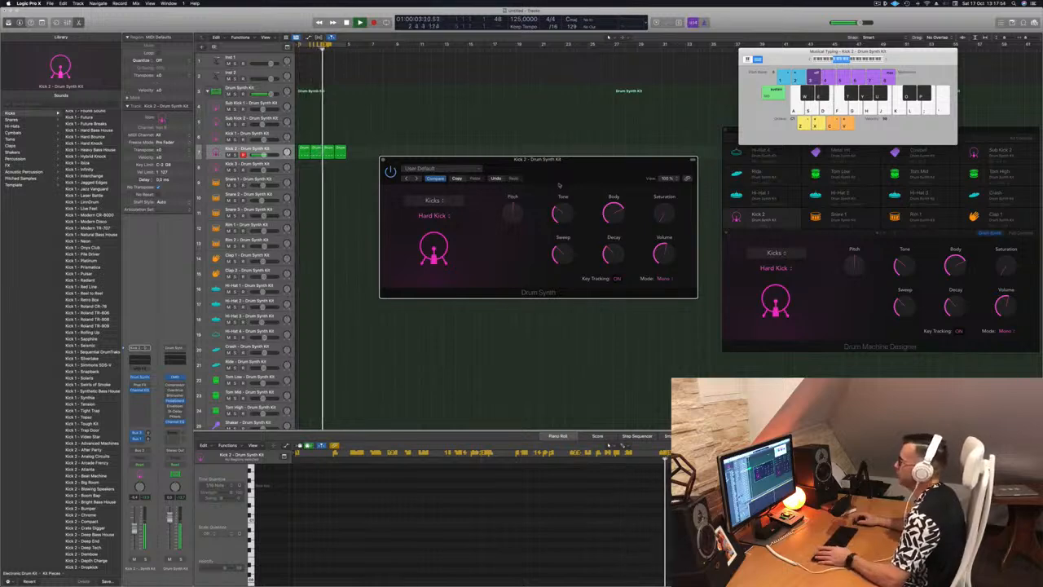
left_click_drag(561, 212, 563, 178)
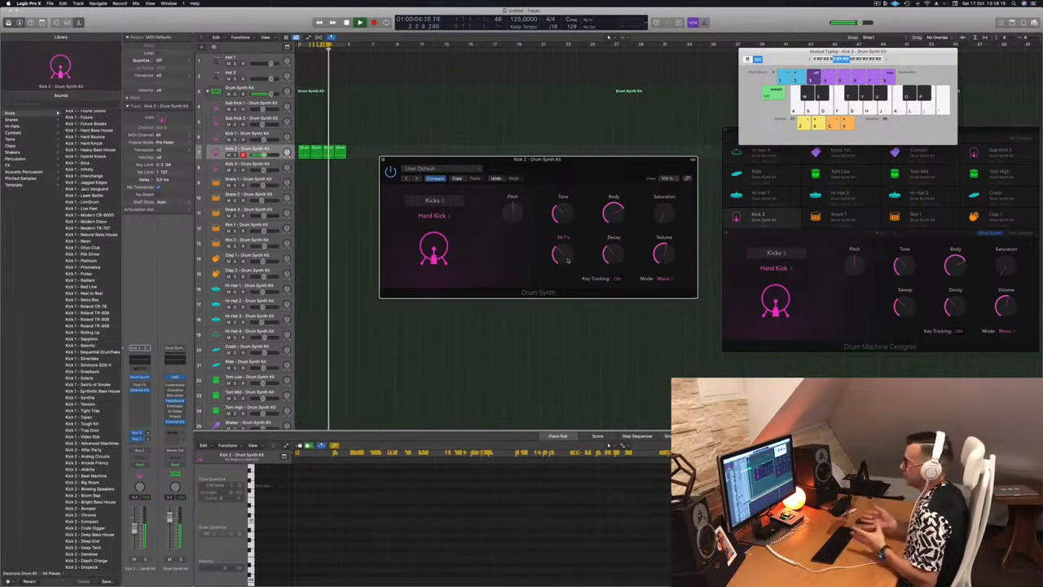
Step: Lower the Hard Kick's Sweep to about 27%, reduce its Body and raise its Decay
mouse_move(561, 254)
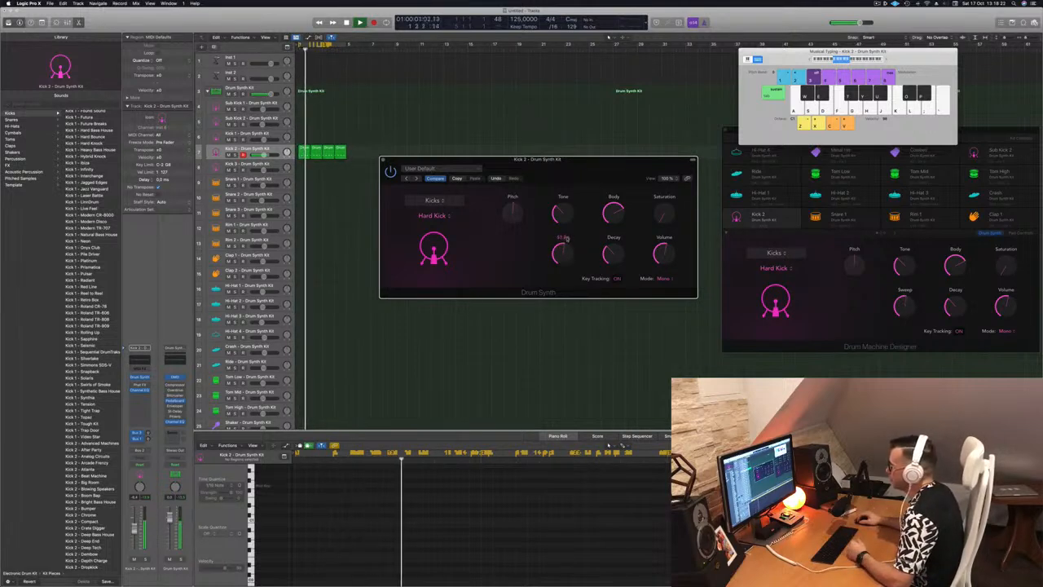
left_click_drag(567, 235, 568, 262)
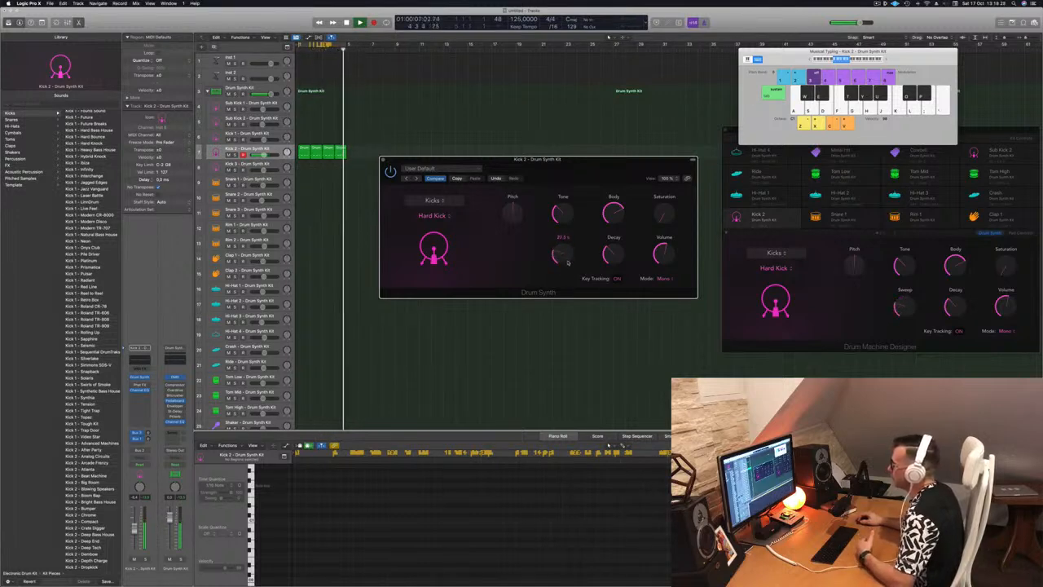
left_click_drag(613, 213, 613, 246)
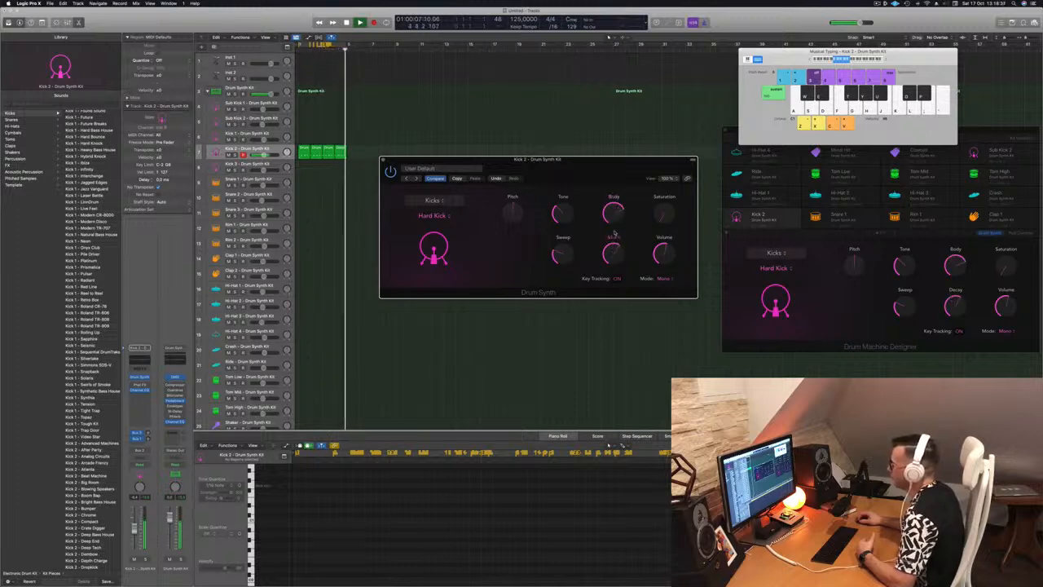
left_click_drag(615, 213, 624, 287)
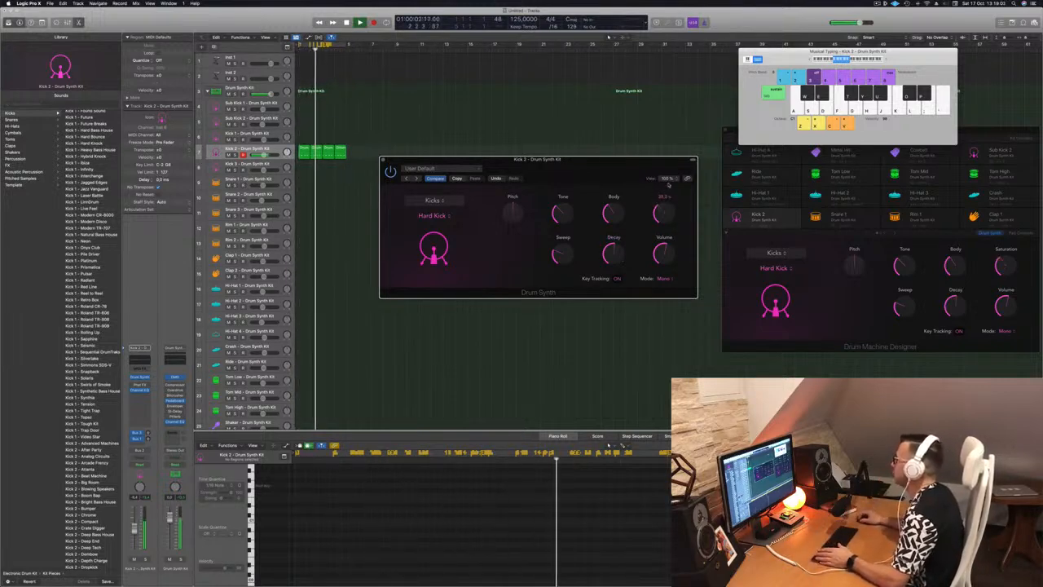
Step: Add a small amount of Saturation to the Hard Kick, fine-tune its Decay and close the plug-in window
left_click_drag(661, 213, 667, 203)
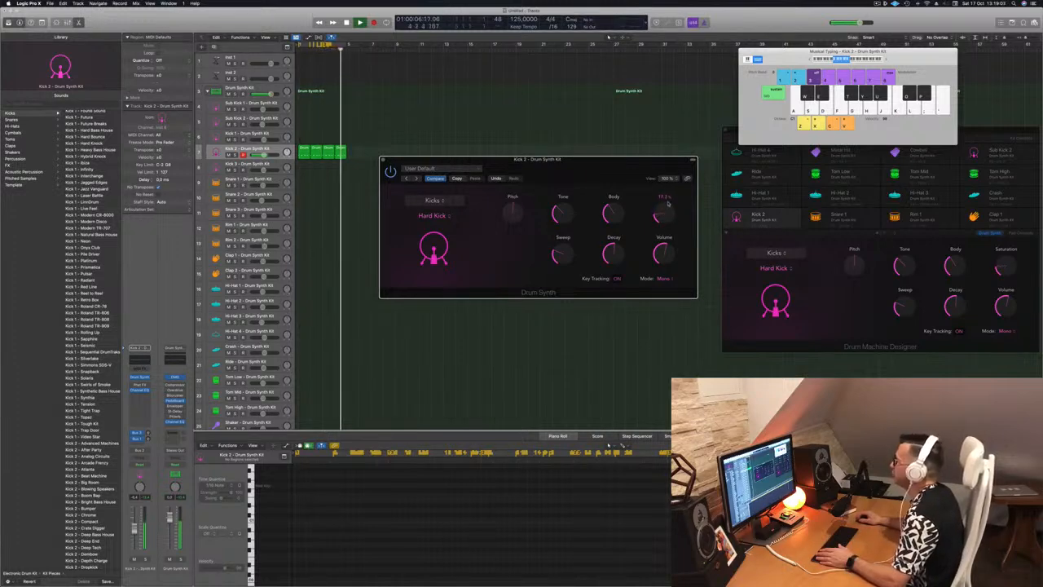
mouse_move(624, 248)
left_mouse_down()
mouse_move(624, 238)
mouse_move(617, 251)
left_mouse_up()
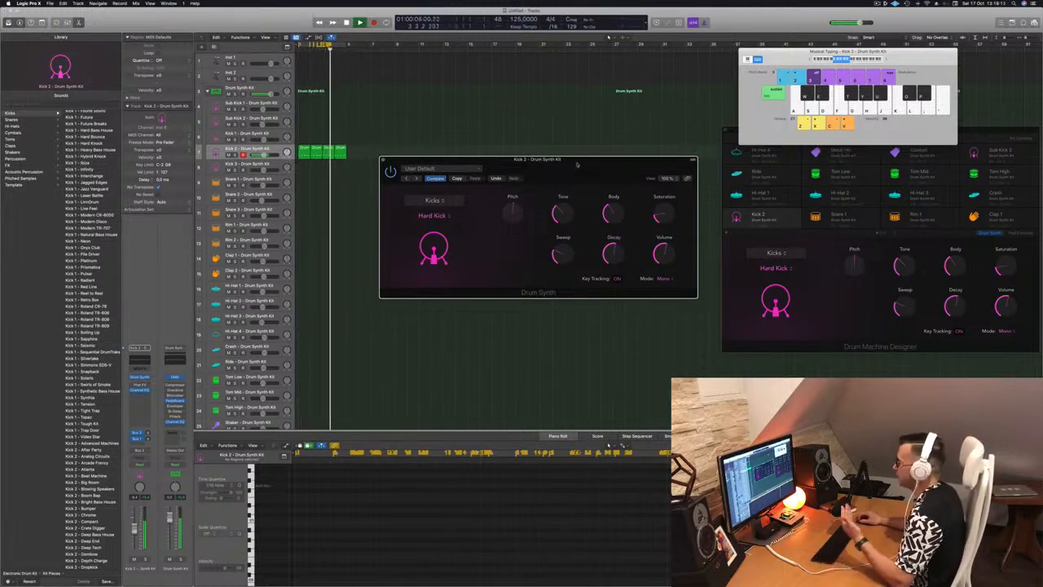
left_click_drag(572, 161, 575, 162)
left_click(387, 161)
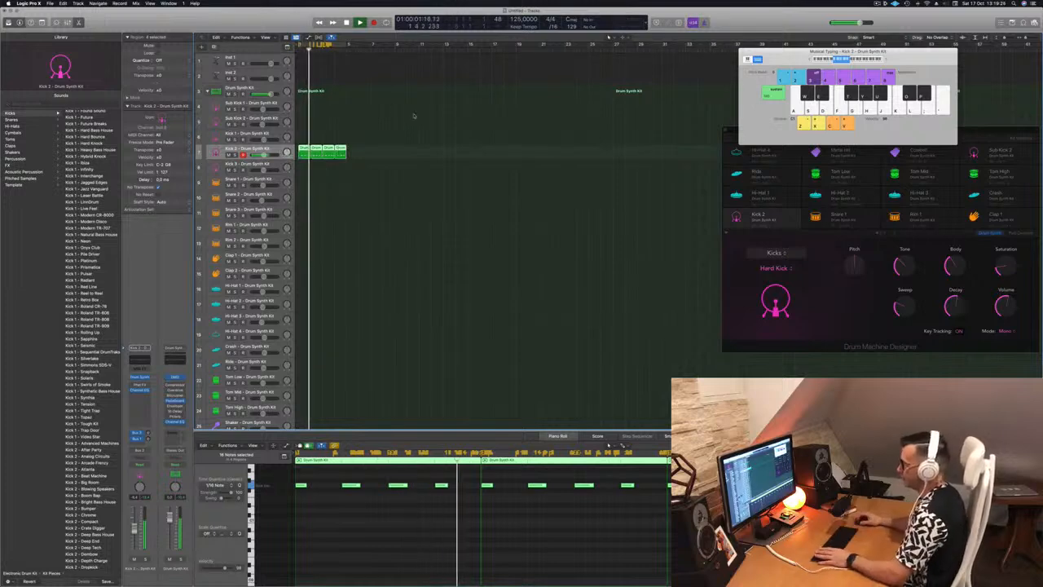
Step: Copy the first Kick 2 region to the Snare 1 track, delete its first and third notes, and play it
left_click(356, 181)
left_click(304, 149)
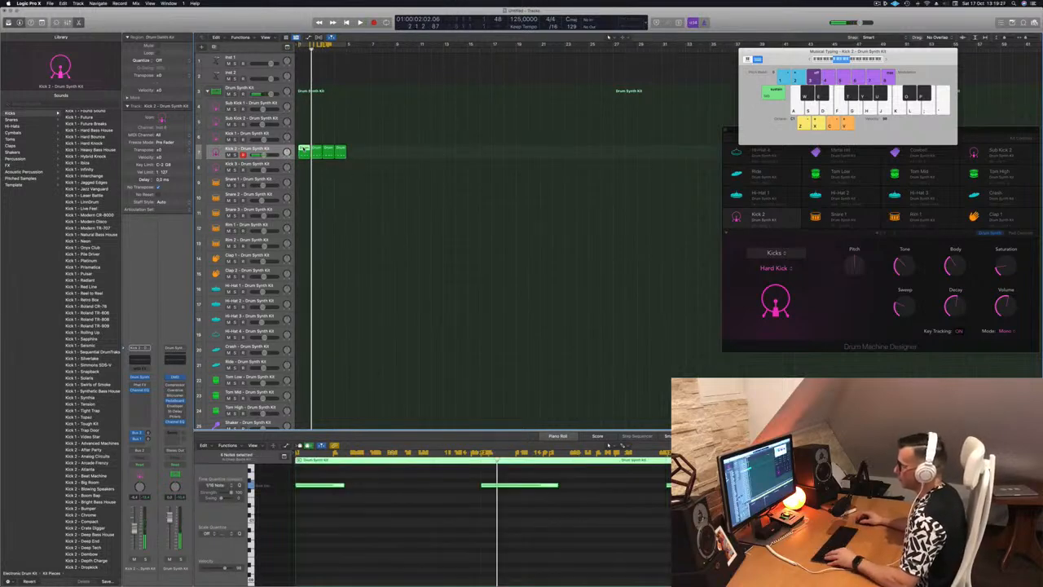
left_click_drag(304, 152, 304, 181)
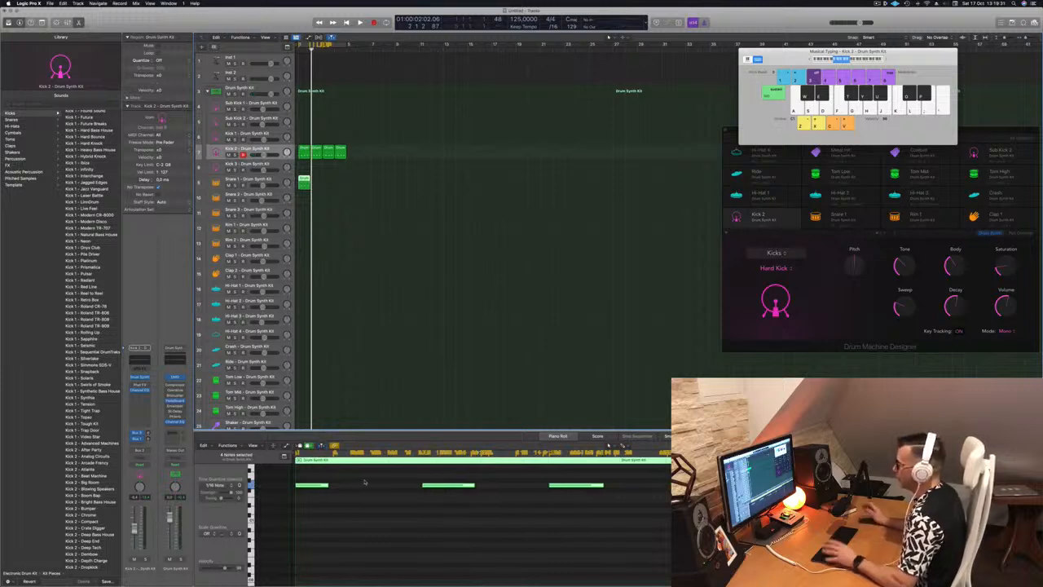
left_click_drag(364, 481, 312, 500)
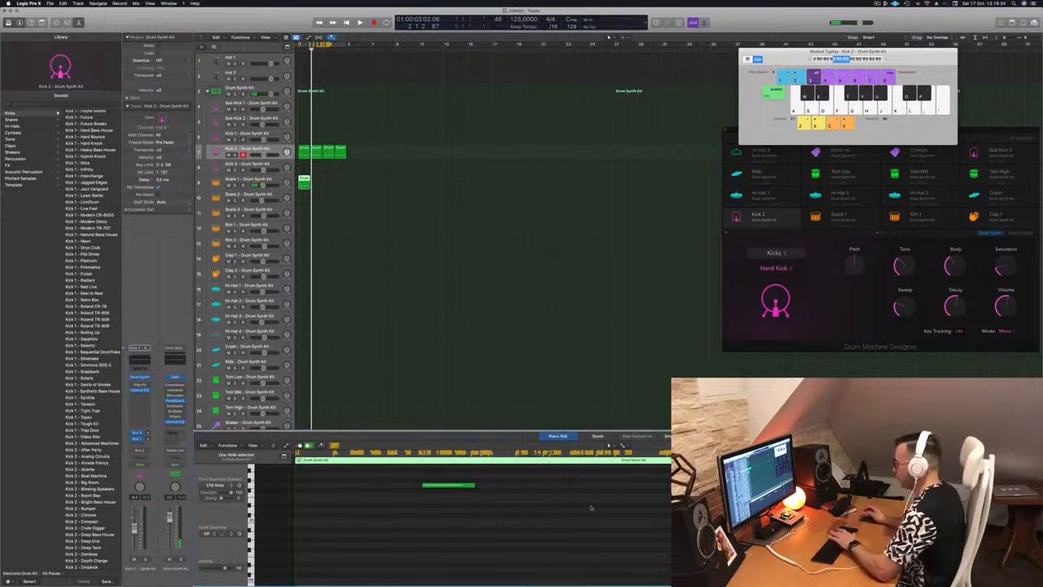
key("space")
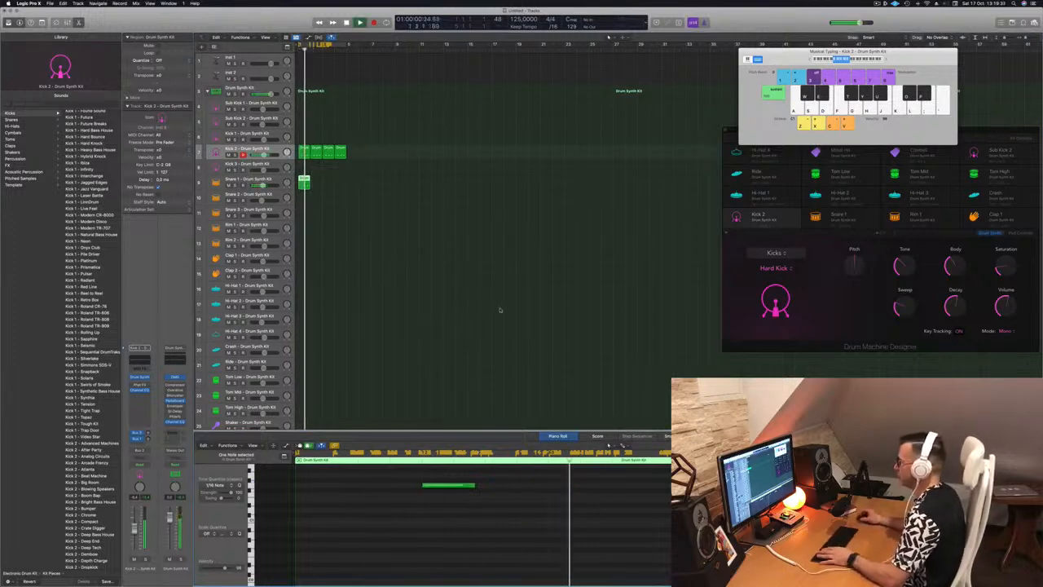
Step: Duplicate the one-bar Snare 1 region to fill four bars and play the beat
left_click_drag(303, 179, 328, 183)
key("space")
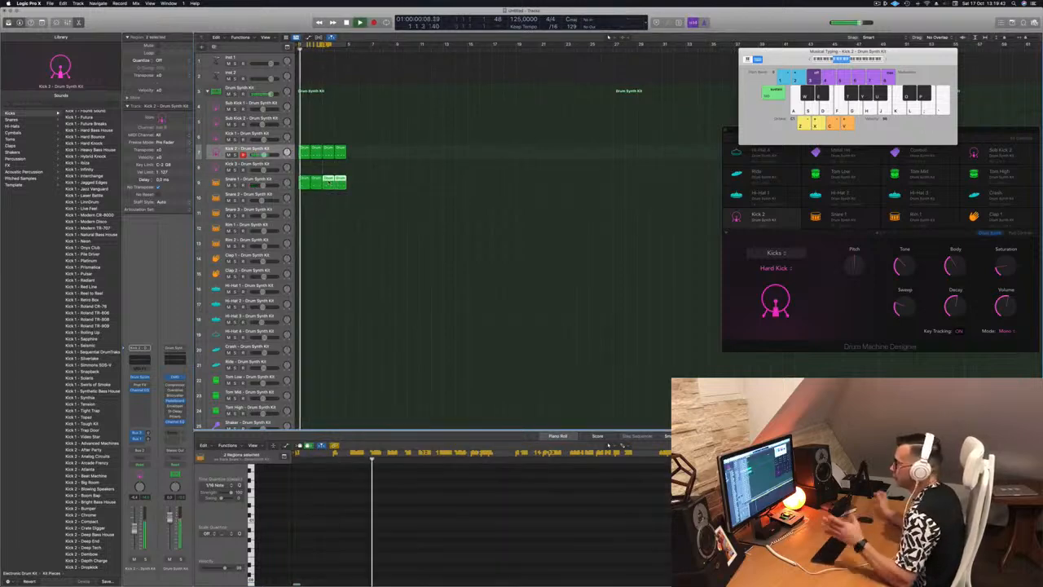
Step: Select the Snare 1 track and open its Drum Synth plug-in while the loop plays
left_click(269, 179)
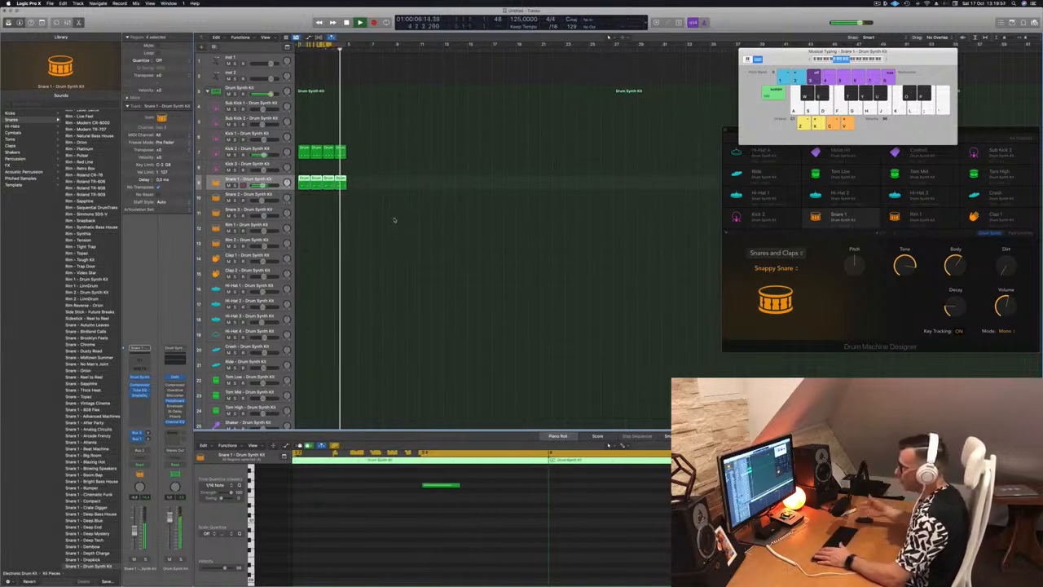
left_click(360, 247)
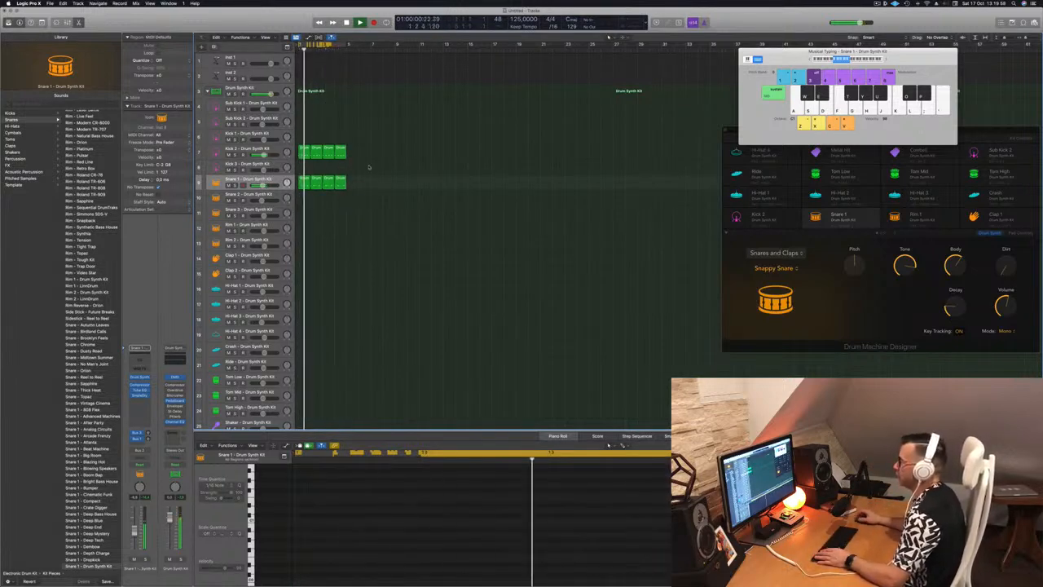
key("space")
left_click(303, 182)
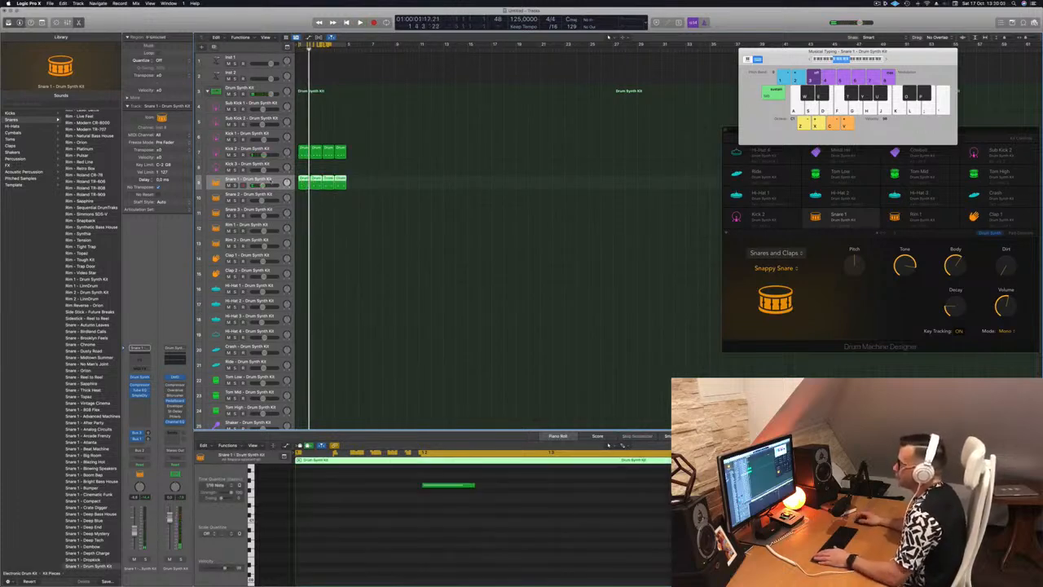
key("space")
left_click(139, 378)
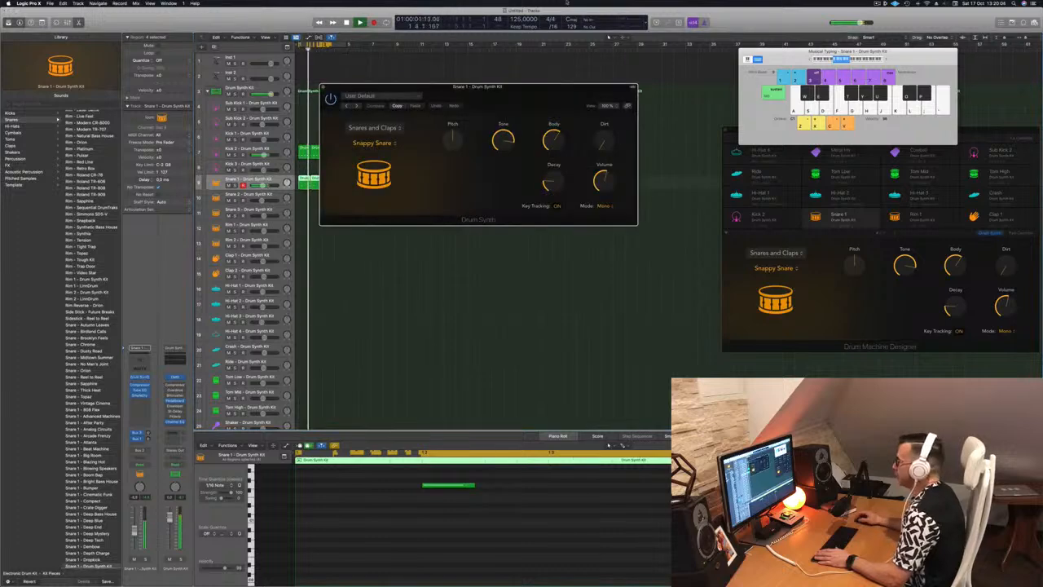
left_click_drag(530, 88, 555, 95)
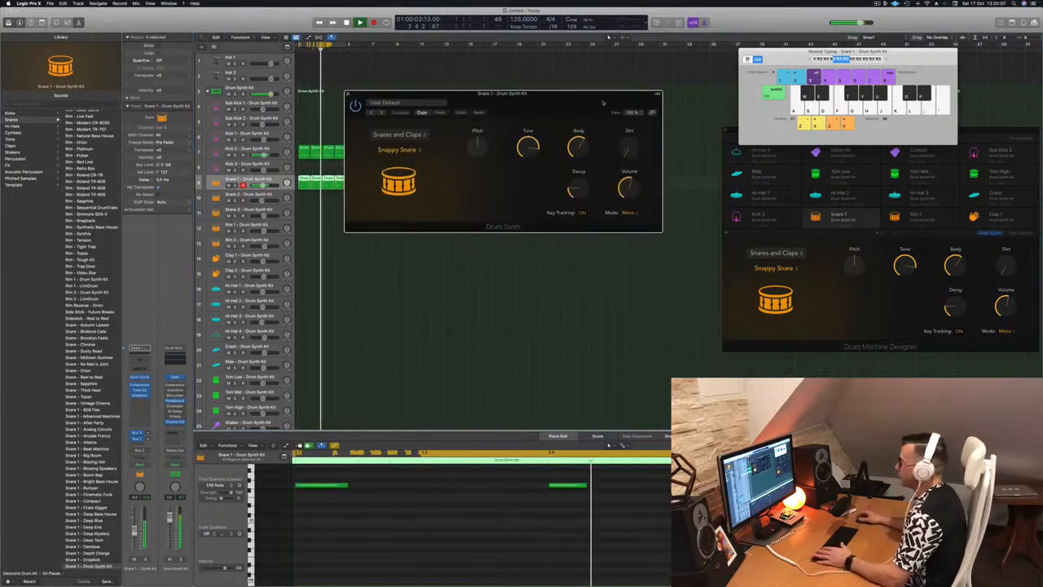
Step: Shape the Snappy Snare by raising Decay, setting Dirt to about 36% and lowering Tone to about 58%
mouse_move(581, 189)
left_mouse_down()
mouse_move(584, 160)
mouse_move(581, 193)
left_mouse_up()
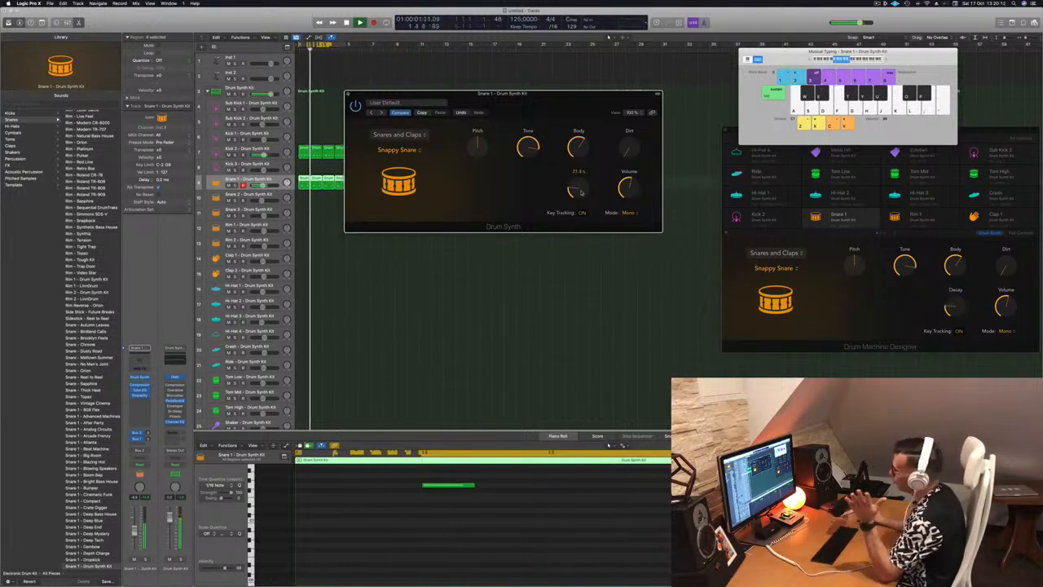
left_click_drag(581, 192, 630, 115)
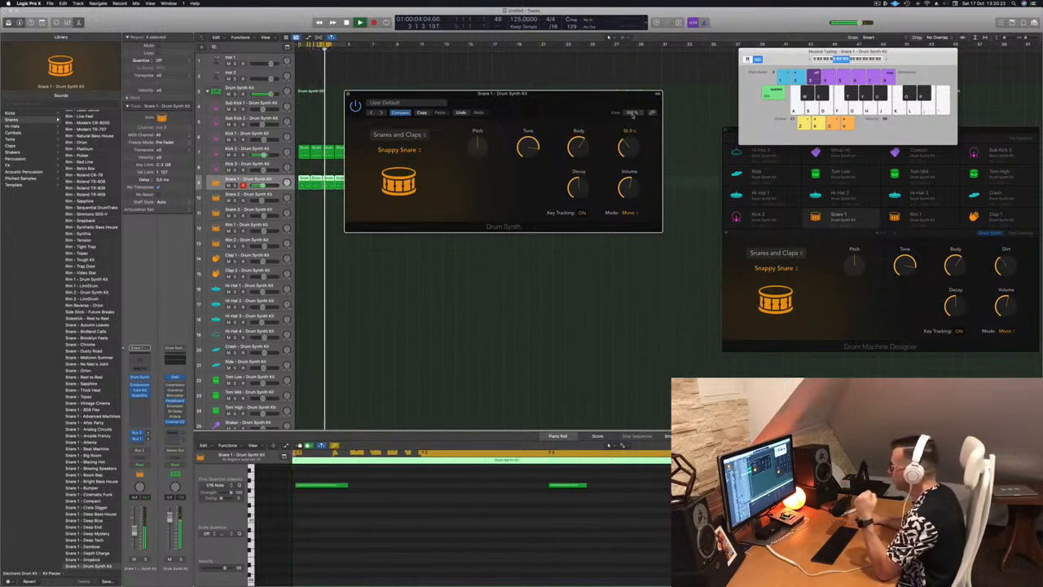
left_click_drag(528, 145, 550, 175)
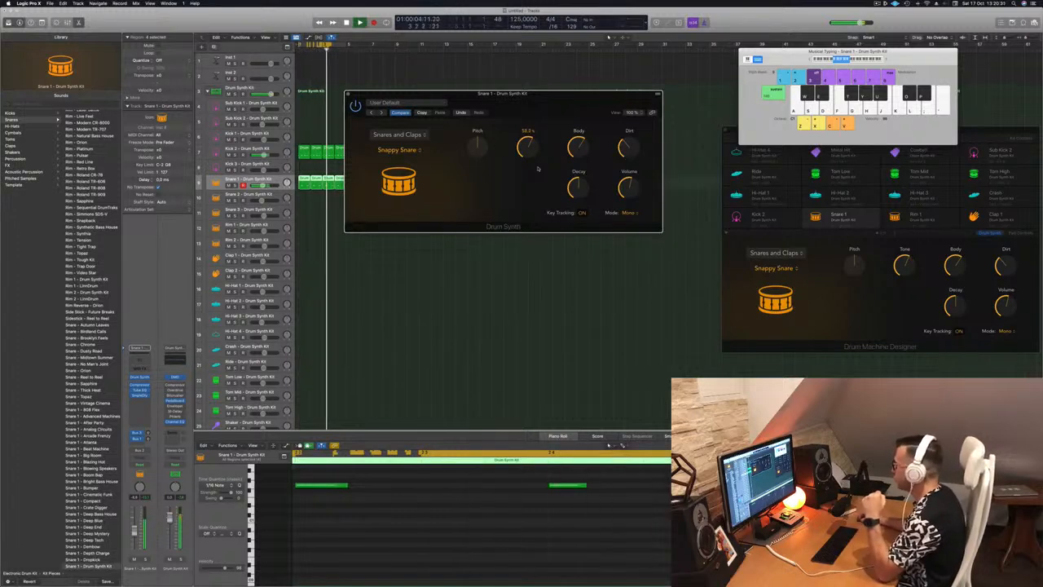
Step: Try adjusting the Snappy Snare's Pitch and close the Snare 1 Drum Synth window
mouse_move(477, 145)
left_mouse_down()
mouse_move(482, 159)
mouse_move(484, 143)
left_mouse_up()
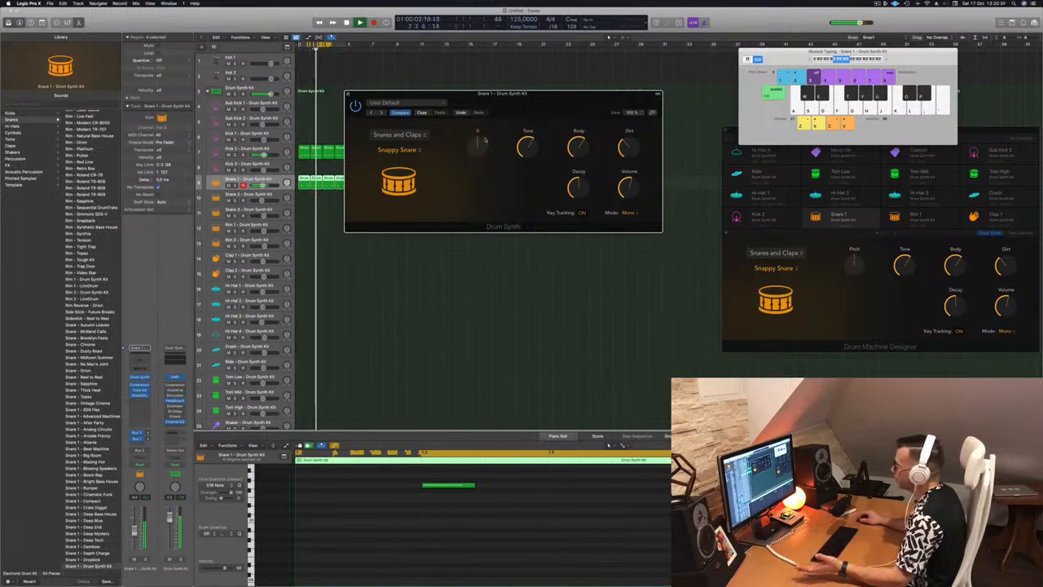
left_click_drag(536, 99, 591, 133)
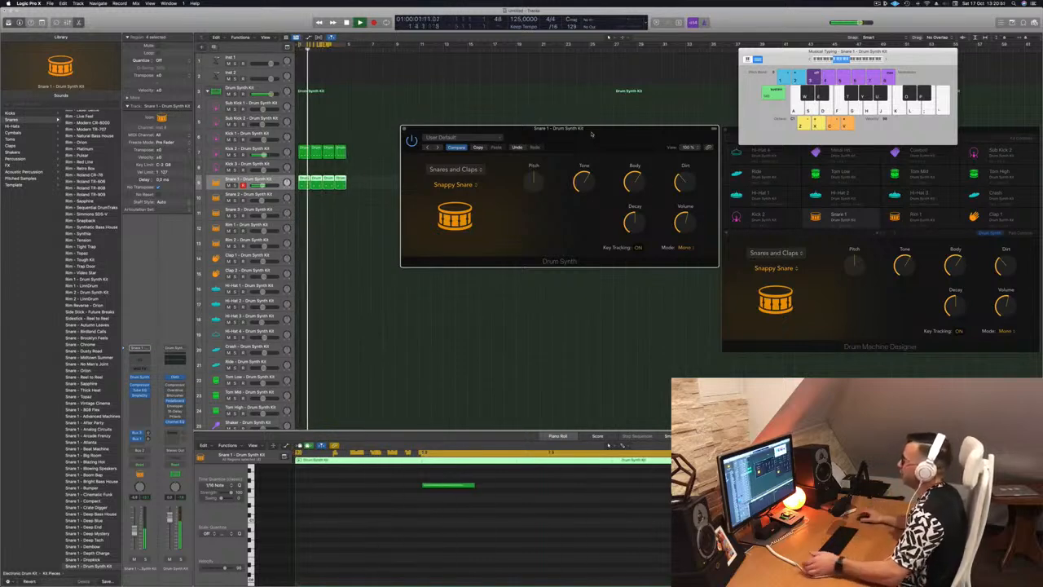
left_click(404, 128)
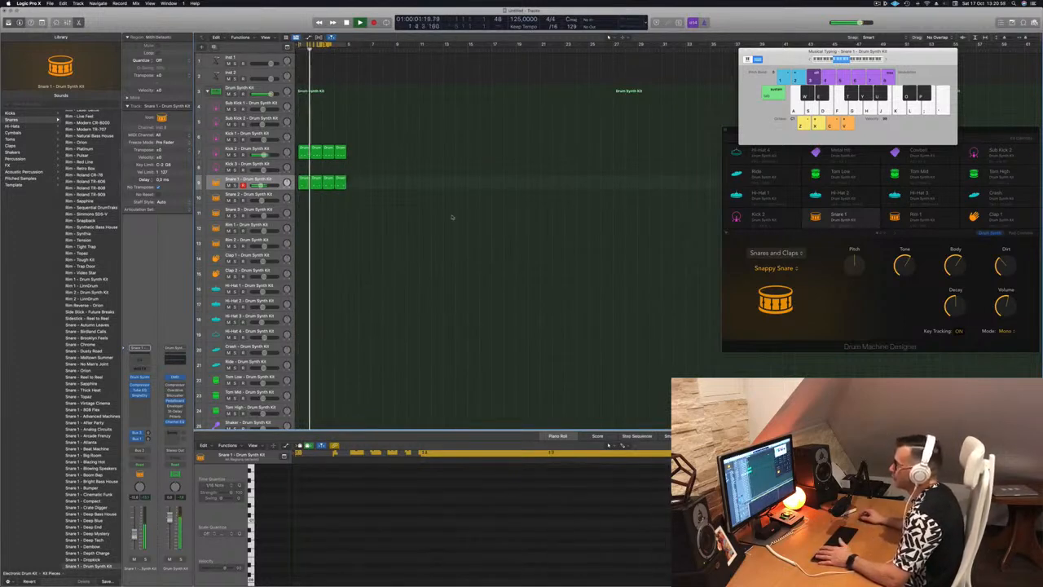
Step: Copy the first Kick 2 region to the Clap 1 track and move that copy down to the Clap 2 track
left_click_drag(304, 154, 298, 259)
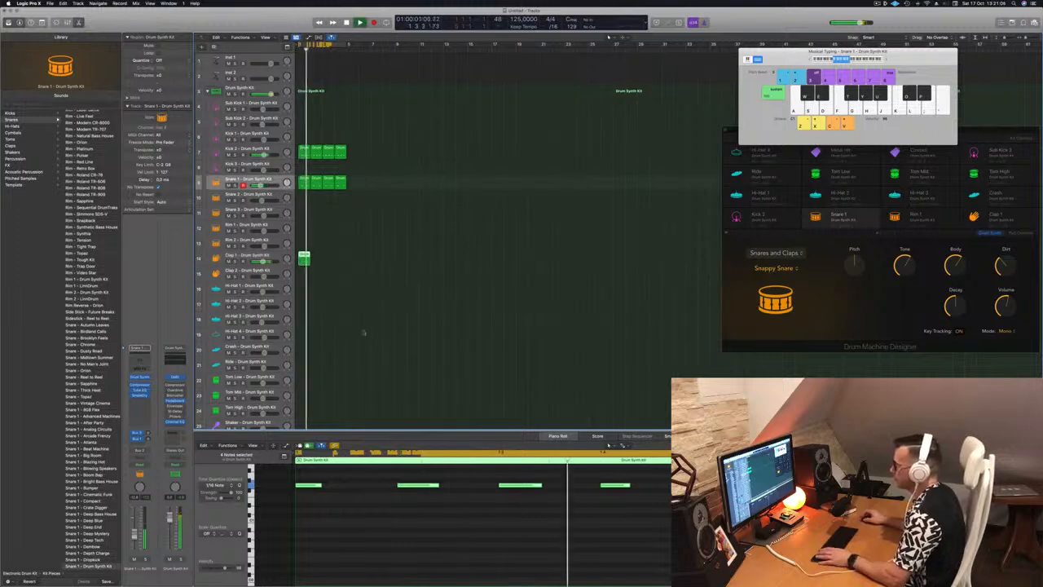
left_click_drag(304, 259, 303, 274)
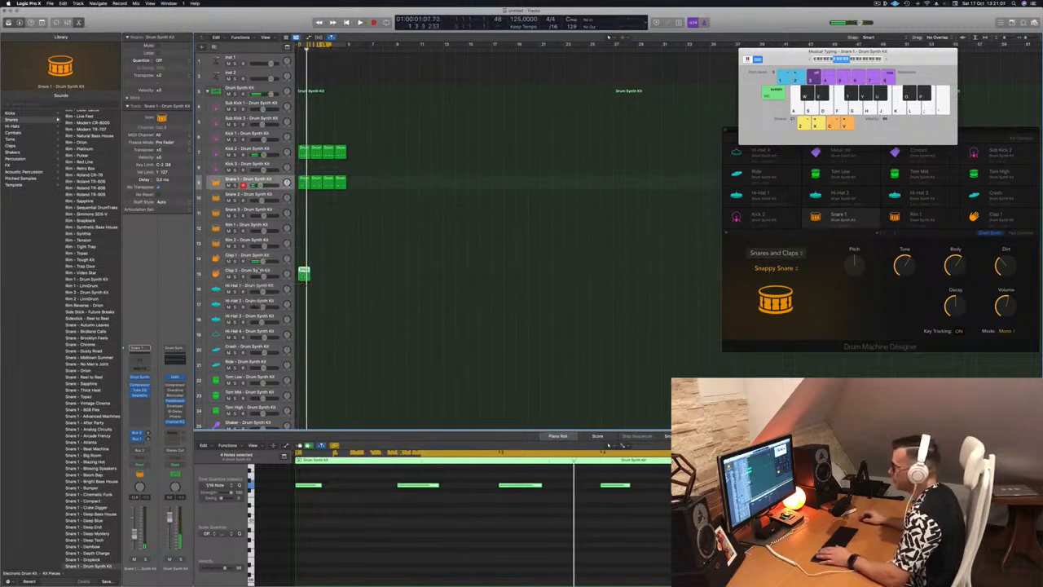
scroll(358, 539, "up", 3)
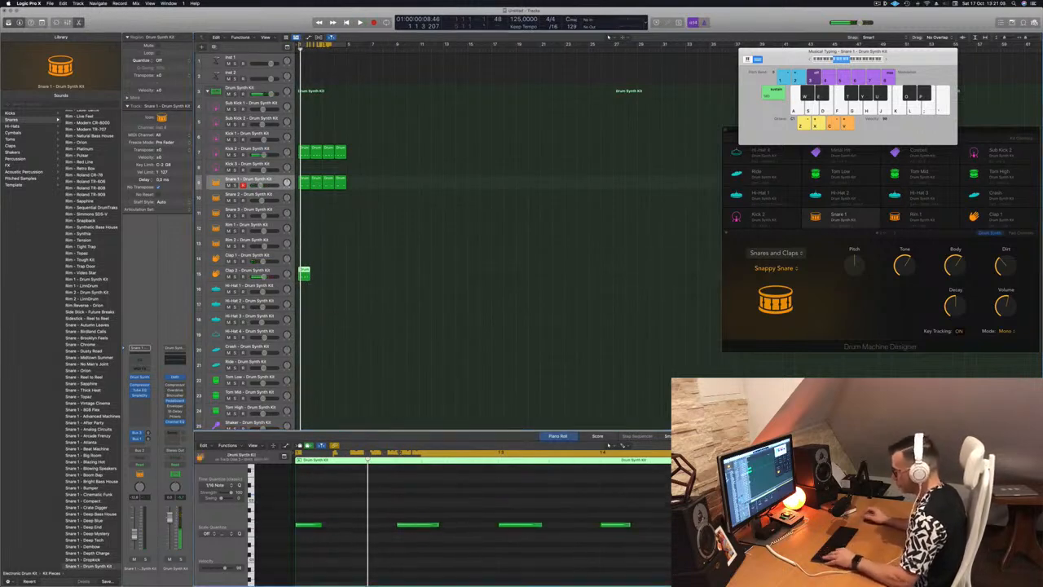
scroll(358, 539, "down", 5)
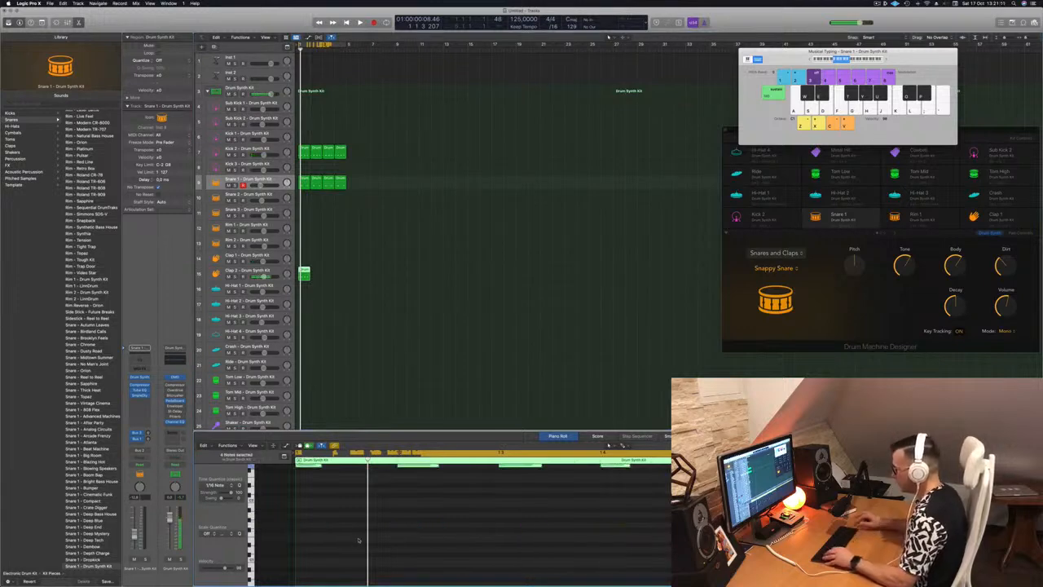
scroll(360, 539, "up", 6)
scroll(360, 541, "down", 2)
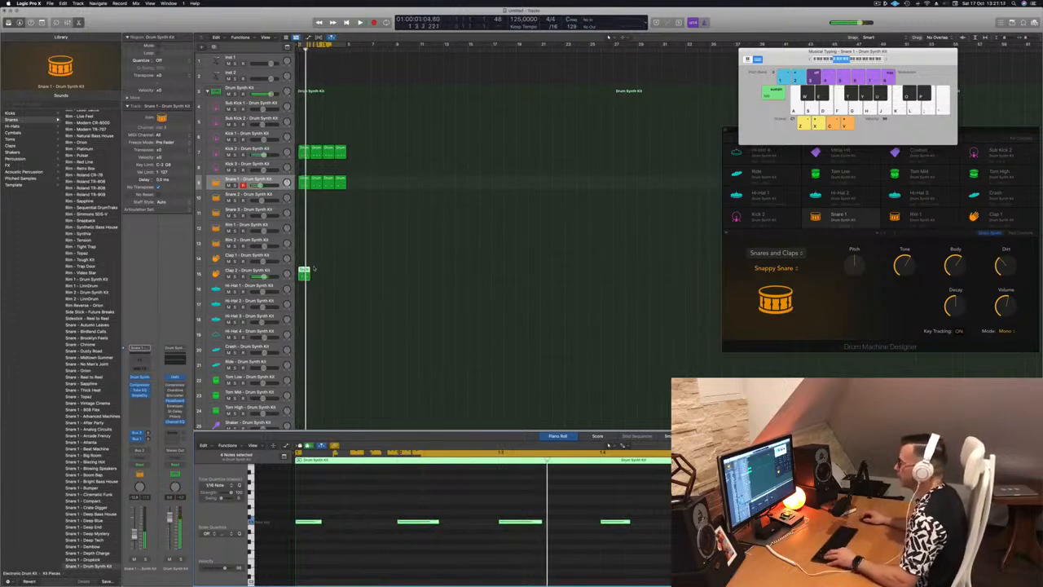
Step: Duplicate the one-bar Clap 2 region to fill four bars, select its track and play the beat
left_click_drag(304, 272, 334, 277)
key("space")
left_click(215, 276)
key("space")
key("space")
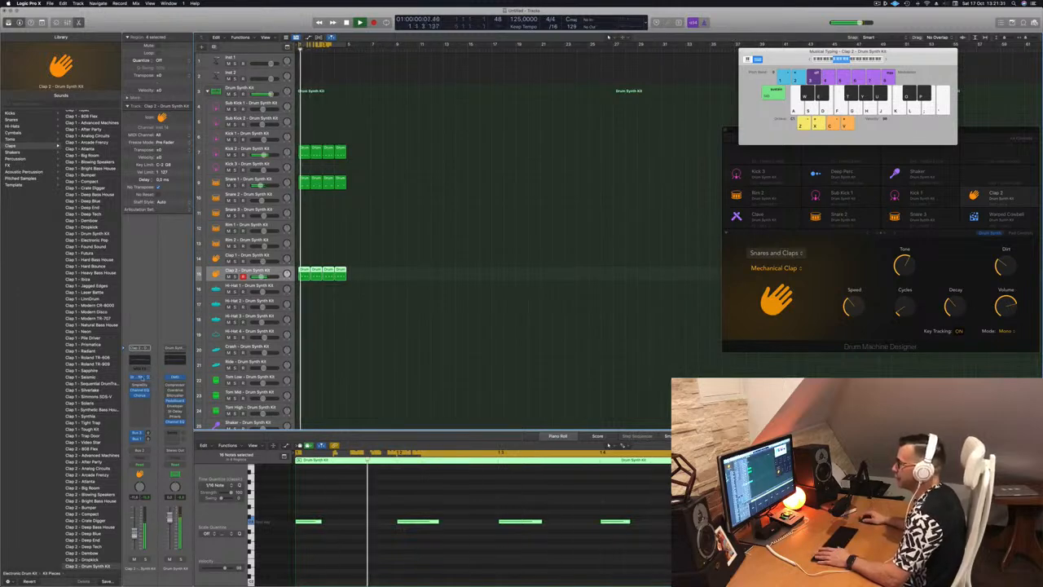
Step: Open the Clap 2 track's Drum Synth plug-in and change its sound from Mechanical Clap to Human Clap
left_click(141, 377)
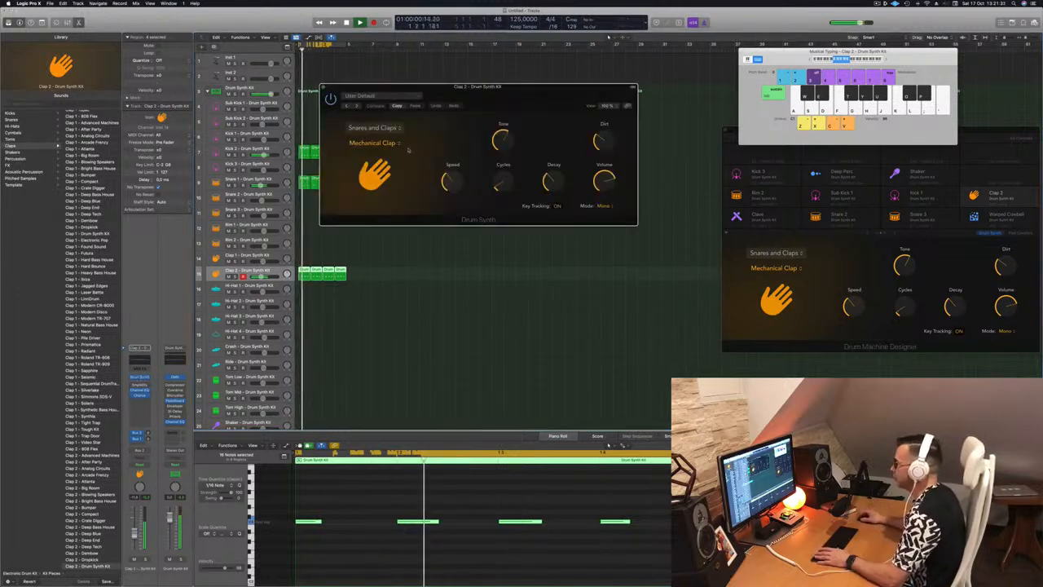
left_click(375, 143)
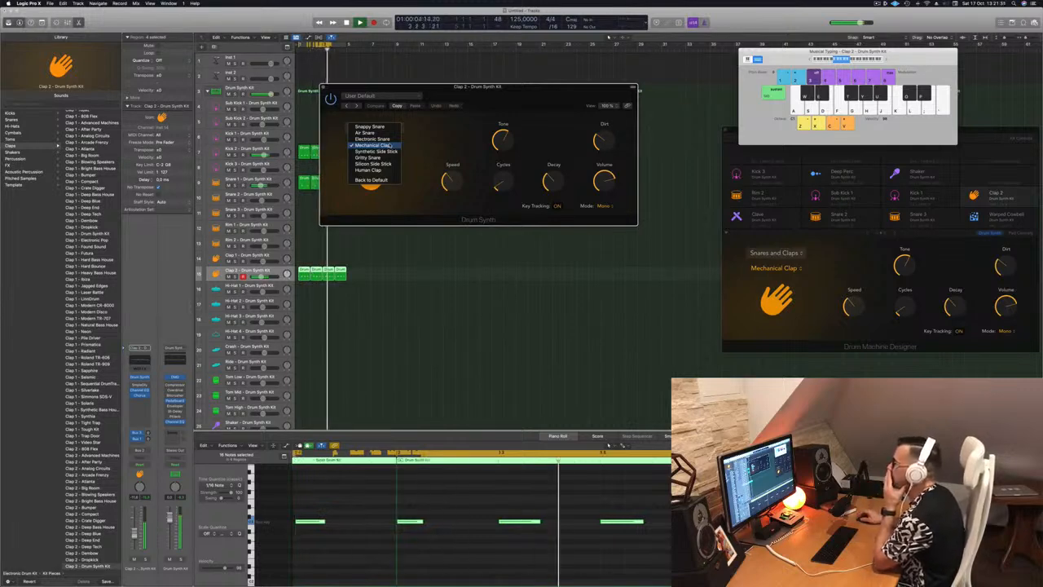
left_click(383, 169)
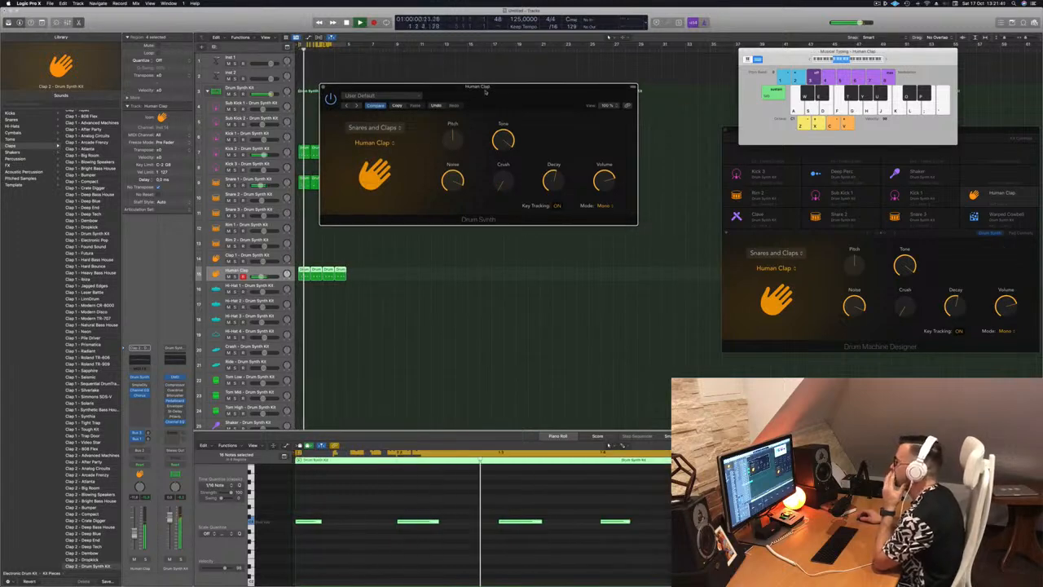
Step: Try different Decay and Crush settings on the Human Clap and close its Drum Synth window
mouse_move(551, 184)
left_click_drag(550, 184, 551, 171)
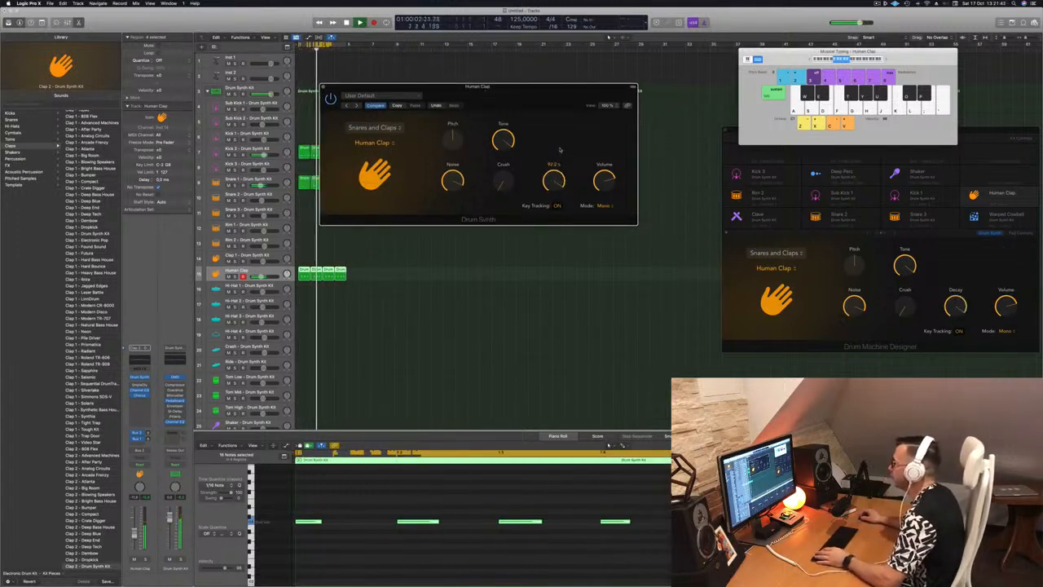
left_click_drag(503, 181, 514, 146)
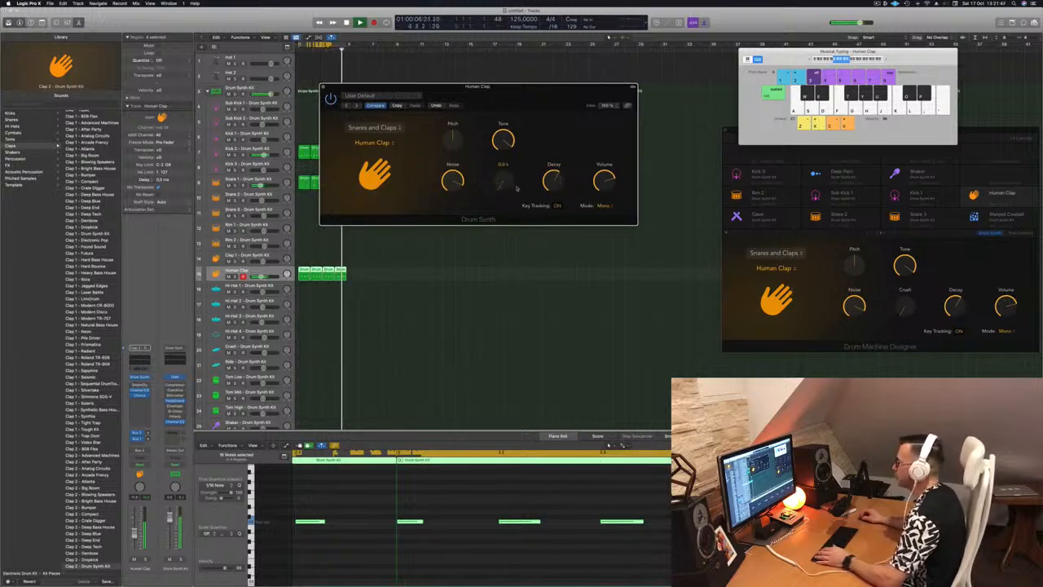
left_click_drag(533, 90, 583, 104)
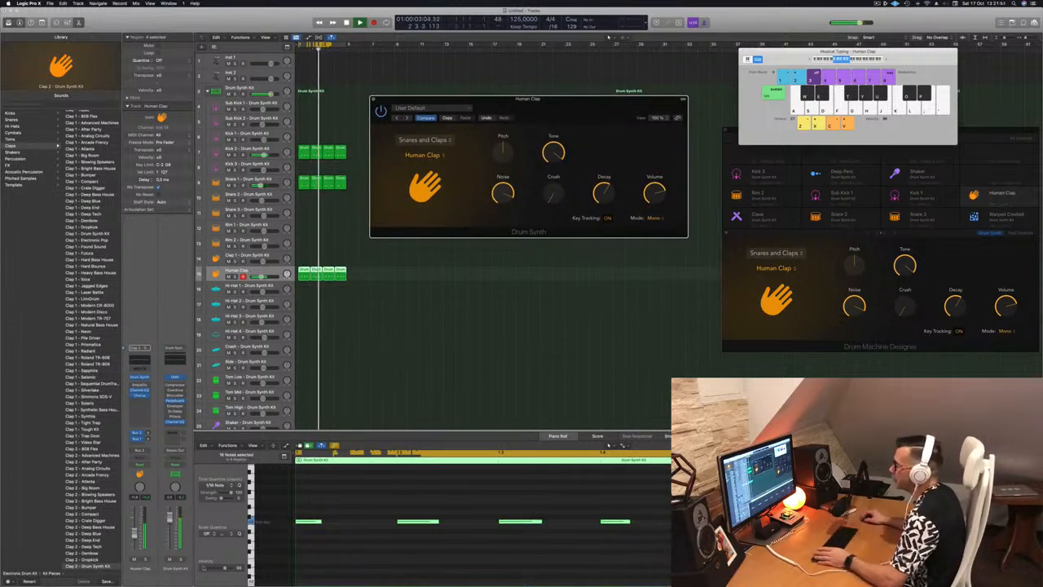
left_click(237, 271)
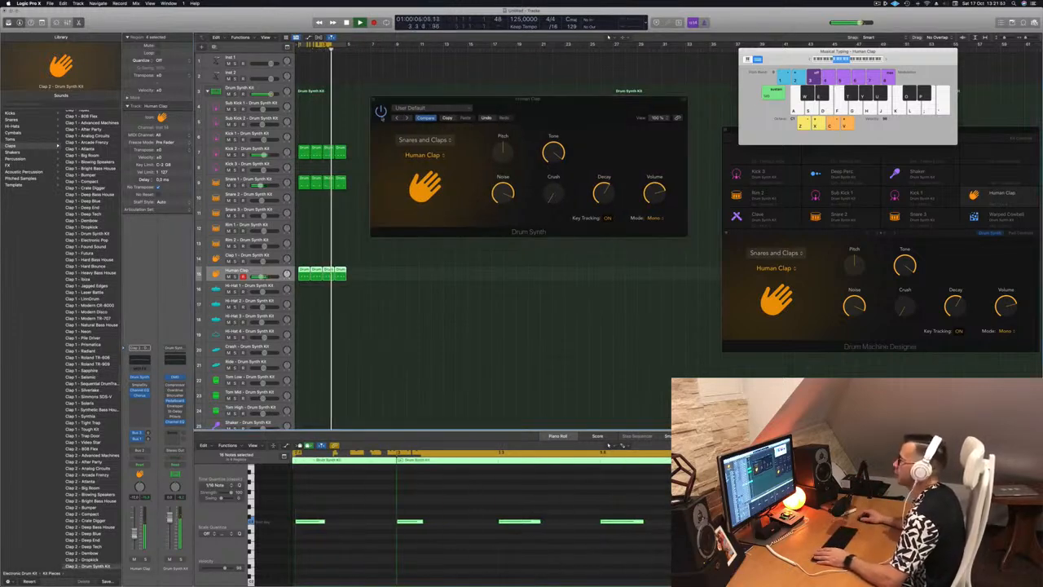
left_click_drag(373, 101, 371, 108)
left_click(371, 107)
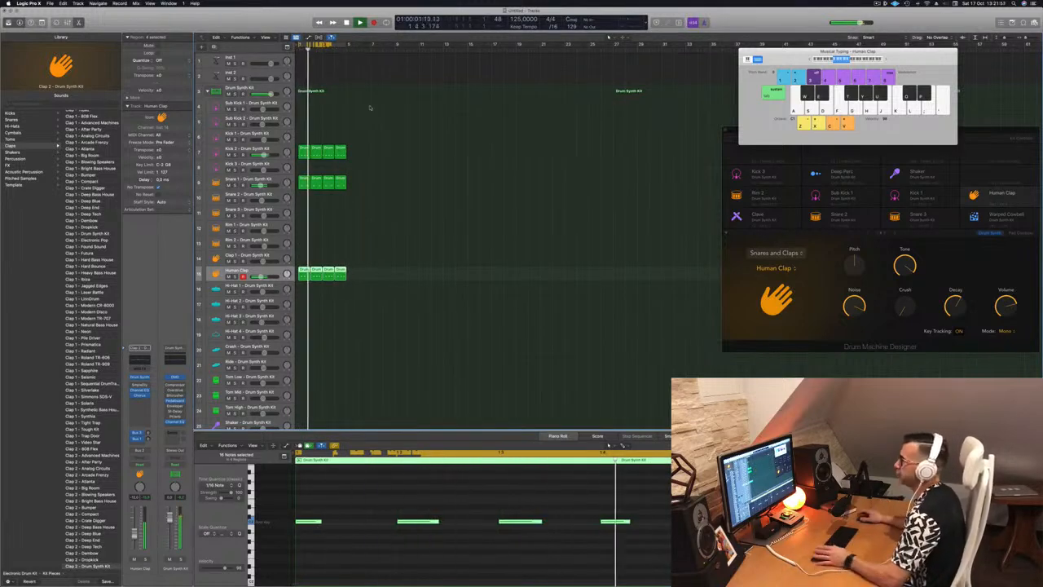
left_click(440, 231)
Step: Stop playback and place the first Human Clap region on the Hi-Hat 1 track as well, keeping a copy on the clap track
scroll(364, 239, "down", 2)
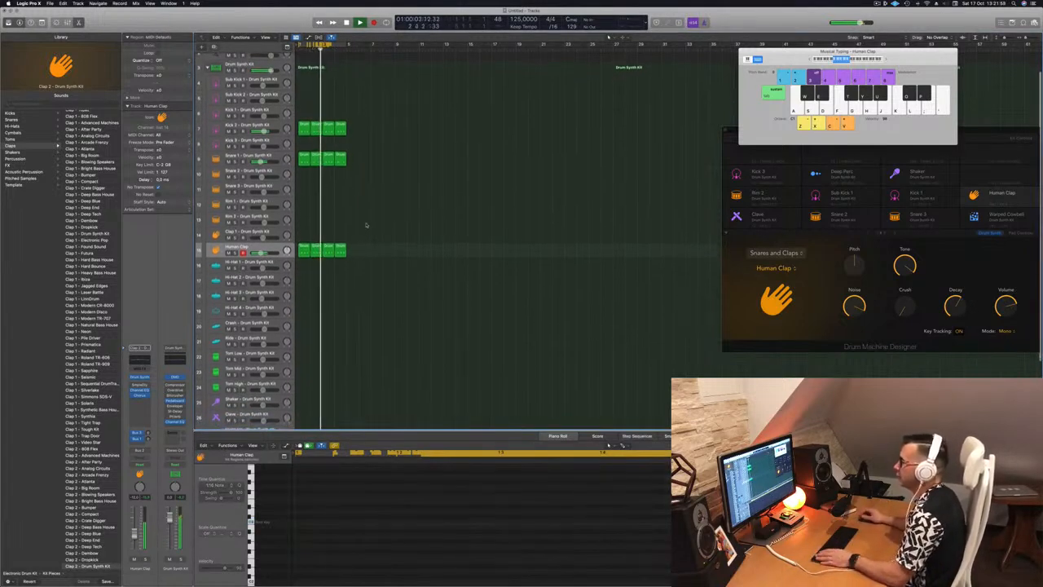
key("space")
left_click(304, 251)
left_click_drag(304, 251, 304, 266)
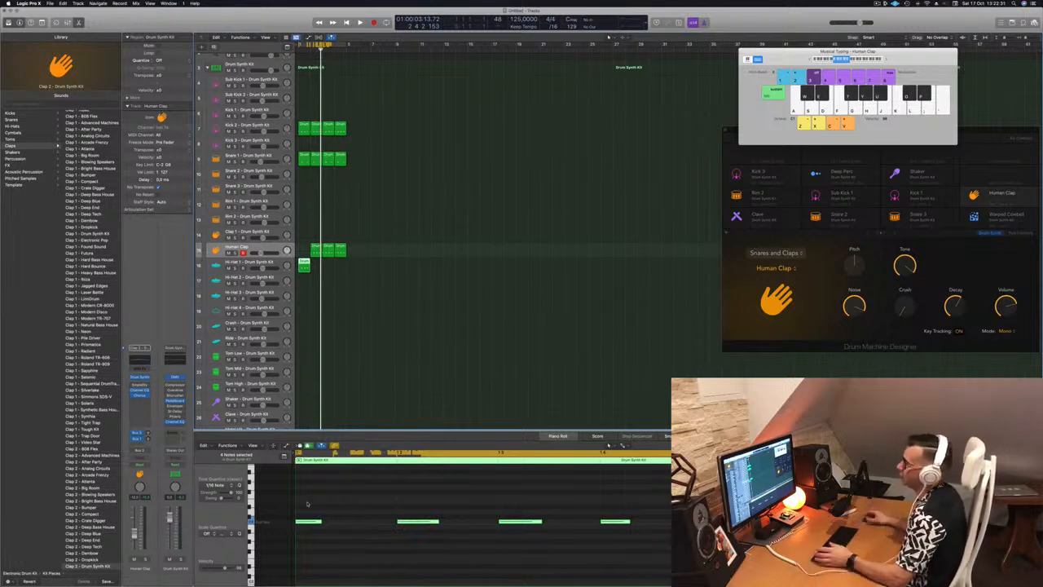
left_click_drag(303, 263, 304, 251)
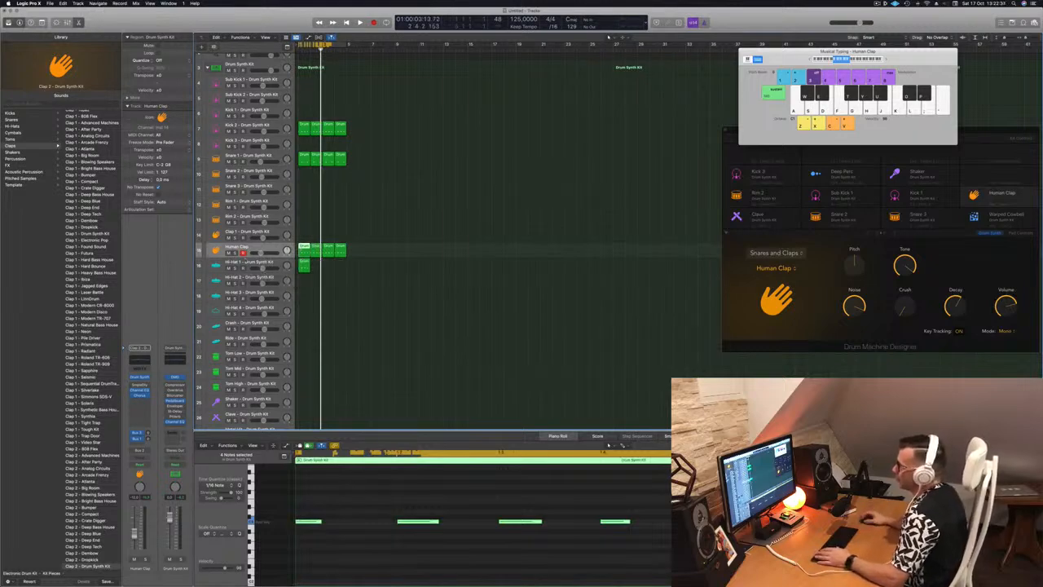
left_click(245, 264)
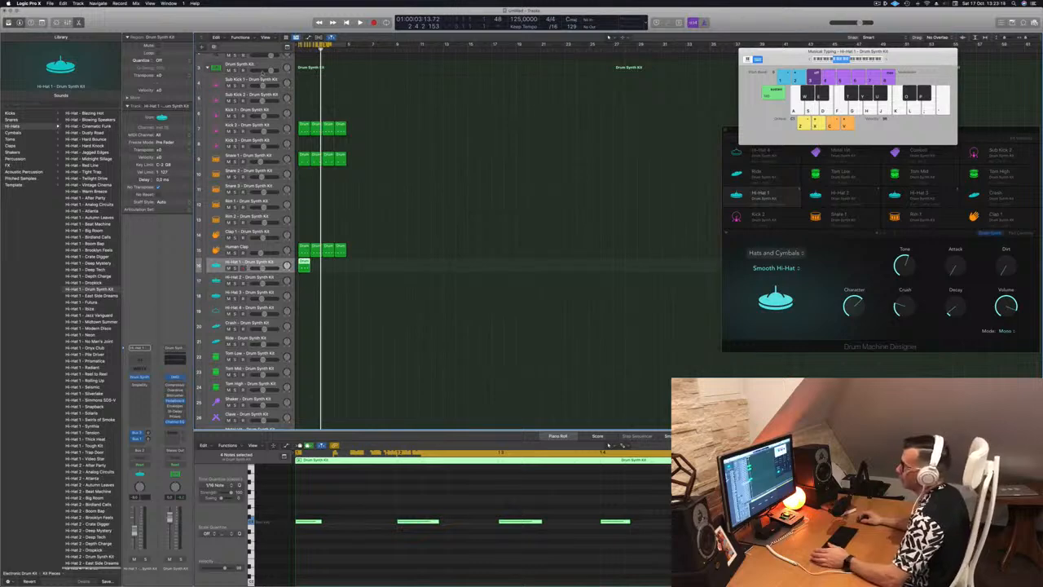
Step: Select the main Drum Synth Kit track and look through the Electronic Drum Kit patches in the Library
left_click(256, 64)
scroll(85, 323, "down", 3)
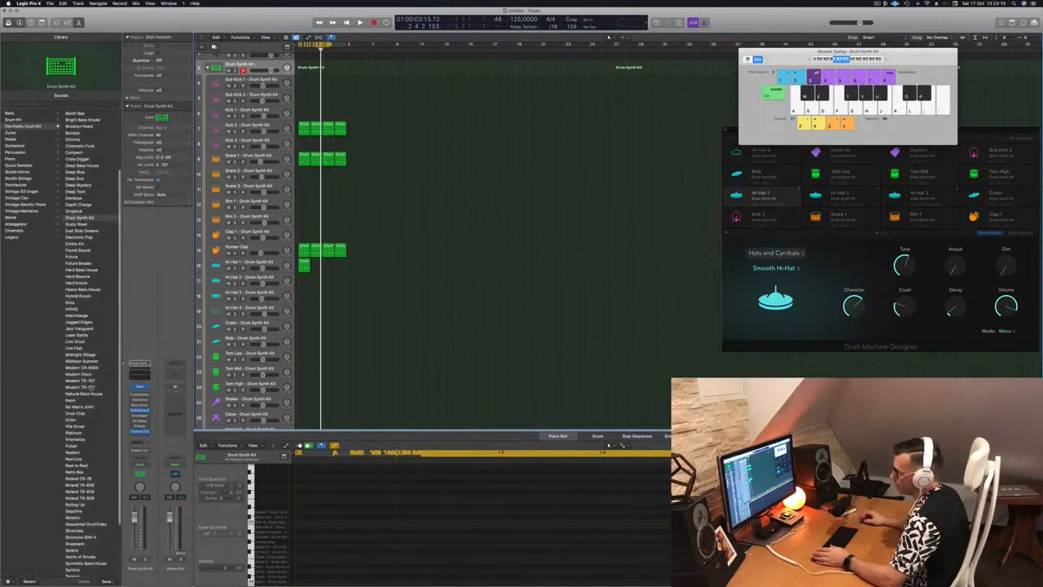
scroll(97, 388, "down", 3)
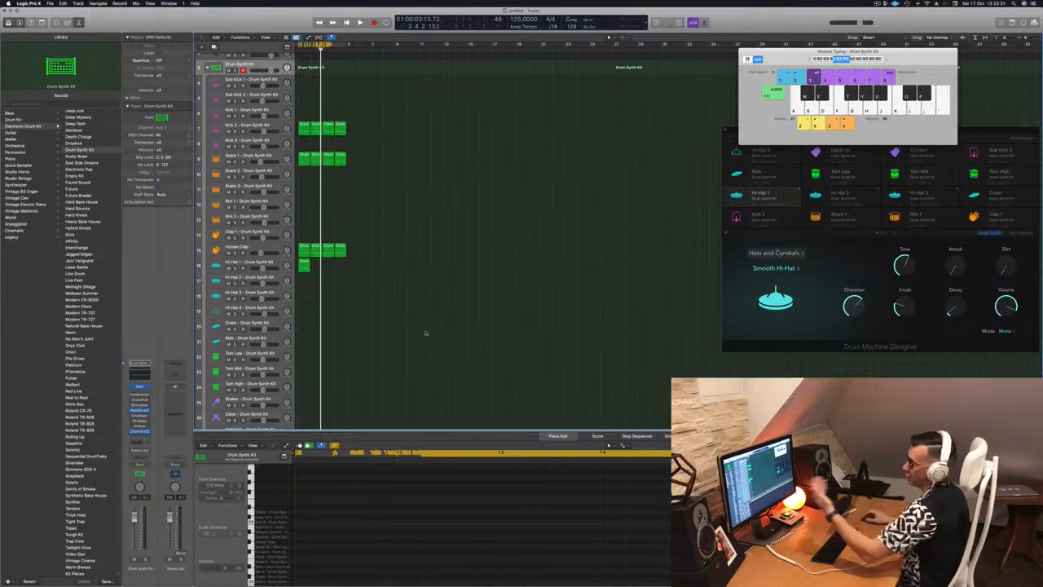
scroll(387, 199, "up", 3)
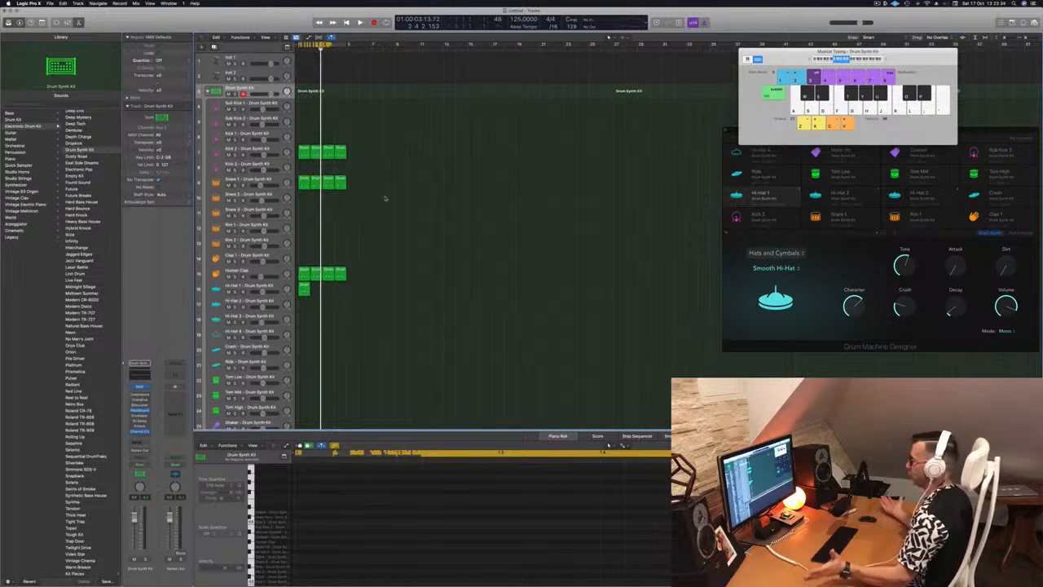
Step: Shift all four notes of the Hi-Hat 1 region forward by an eighth note onto the offbeats
key("space")
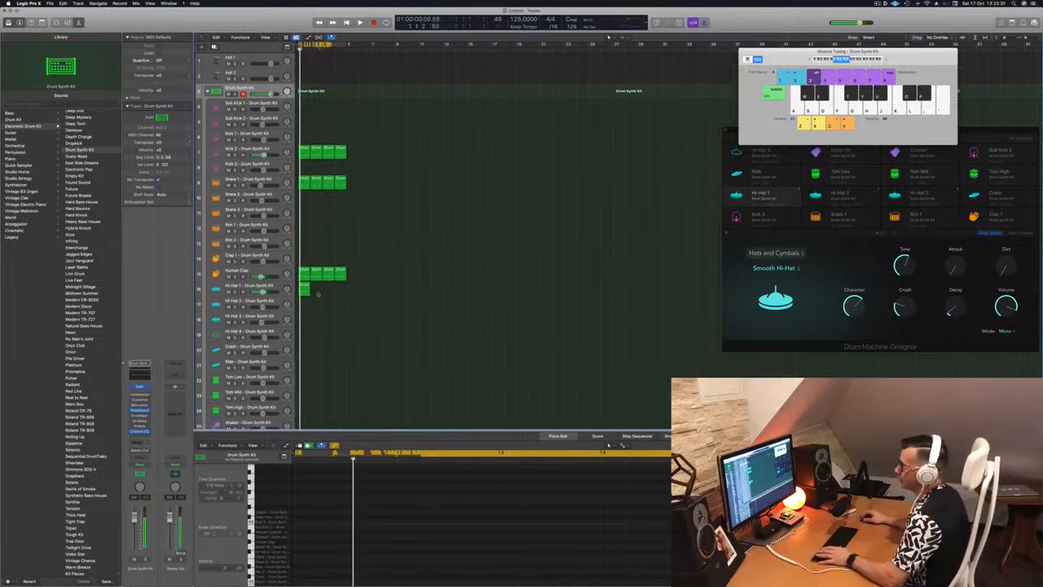
left_click(305, 289)
left_click_drag(301, 511, 649, 543)
key("alt+Right")
key("alt+Right")
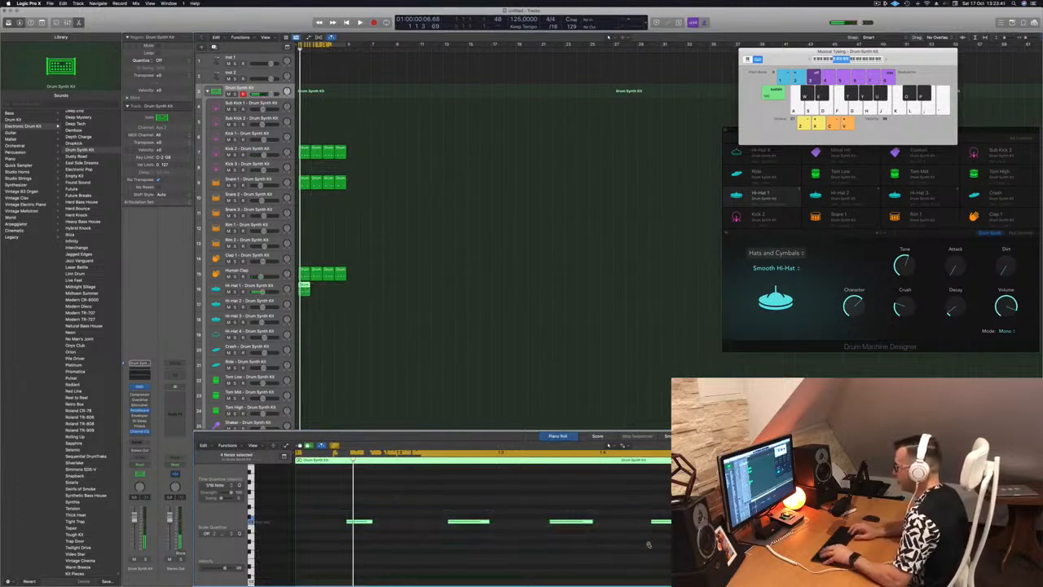
Step: Duplicate the one-bar Hi-Hat 1 region to fill four bars and play the beat
key("space")
key("space")
left_click_drag(305, 286, 330, 289)
key("space")
Step: Select the Hi-Hat 1 track and open its Drum Synth plug-in, moving the window clear of the Drum Machine Designer
left_click(271, 286)
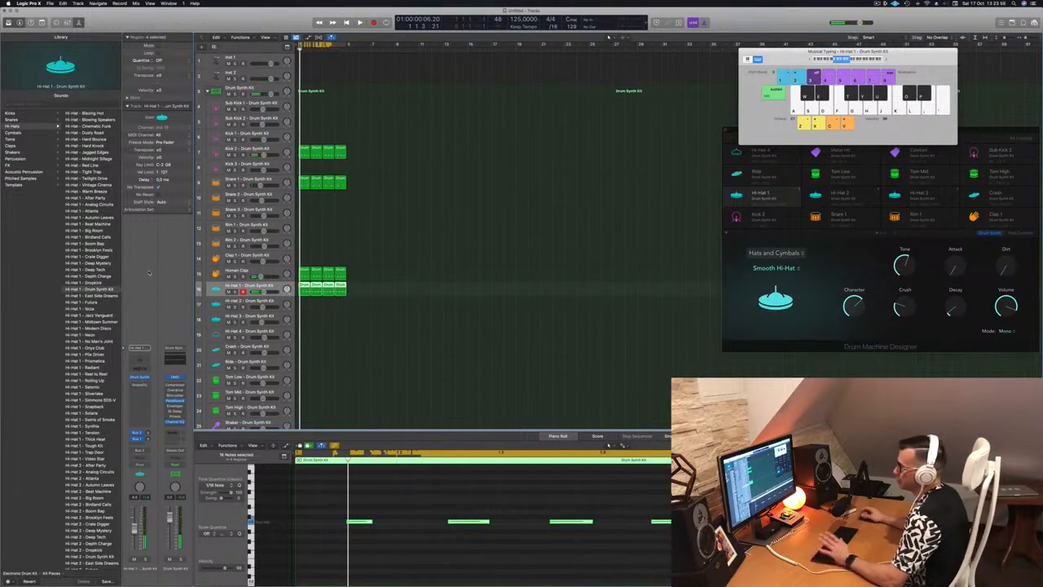
left_click(140, 378)
left_click_drag(528, 88, 458, 149)
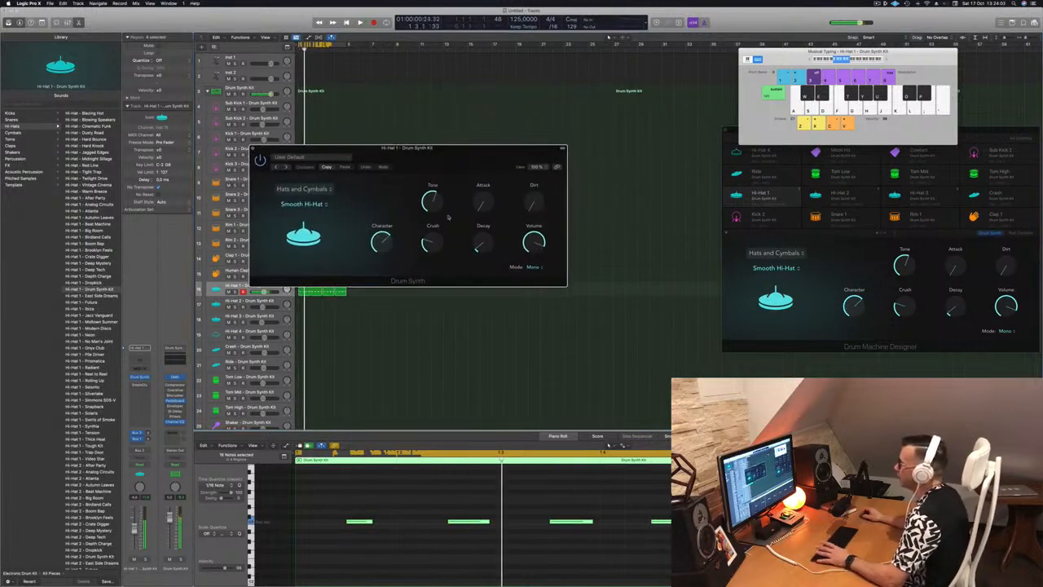
Step: Shape the Smooth Hi-Hat by raising Decay, Attack, Character and Crush and lowering Volume while the loop plays
left_click_drag(479, 247, 479, 243)
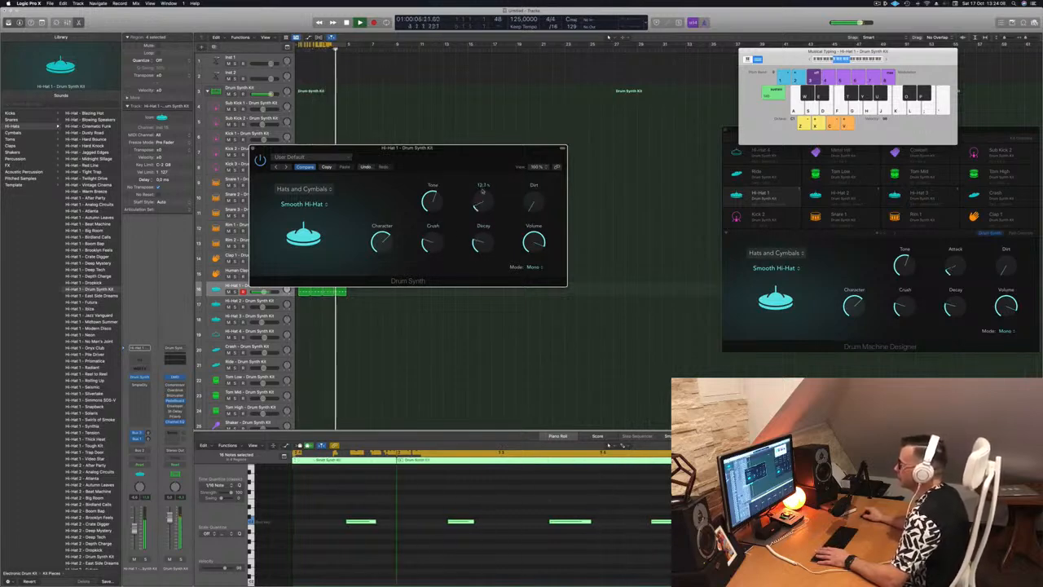
left_click_drag(481, 208, 481, 168)
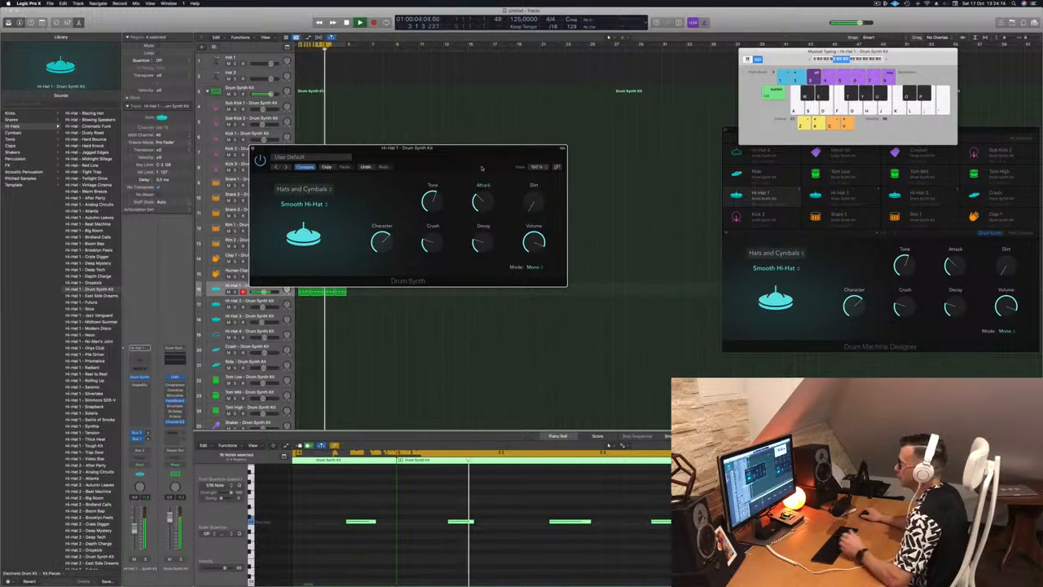
left_click_drag(535, 204, 535, 168)
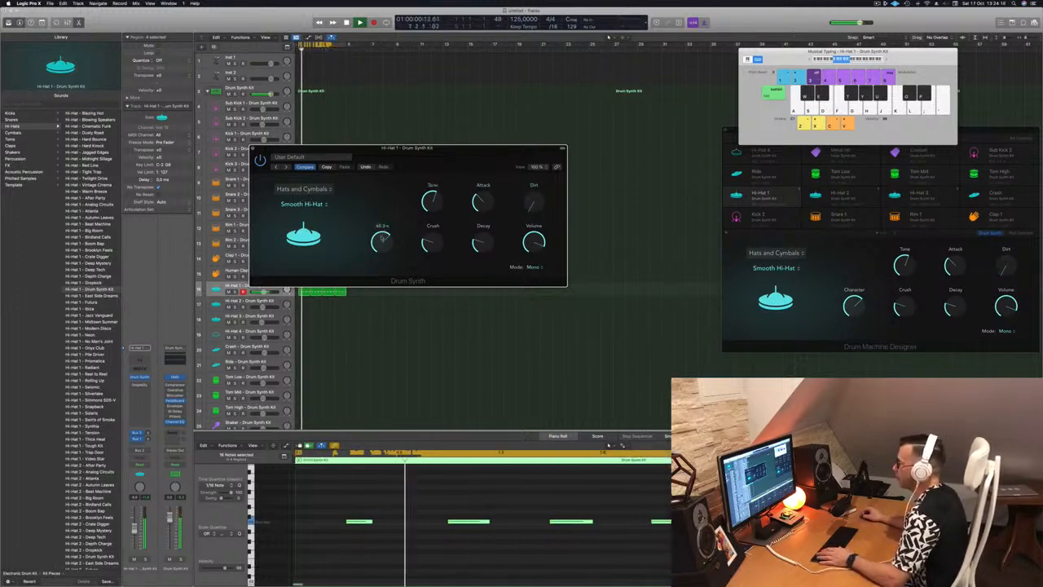
left_click_drag(382, 238, 385, 211)
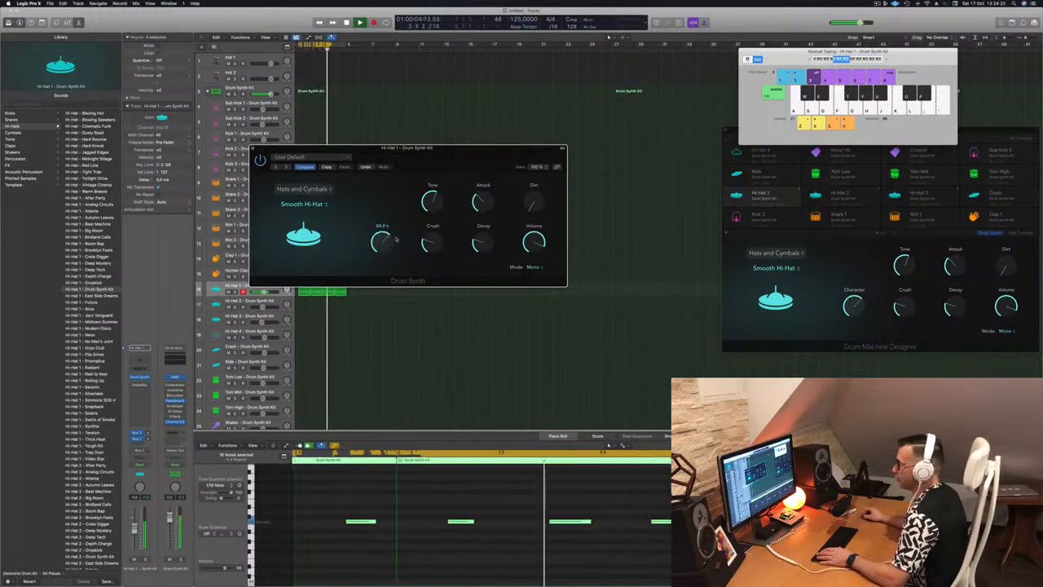
left_click_drag(388, 265, 437, 189)
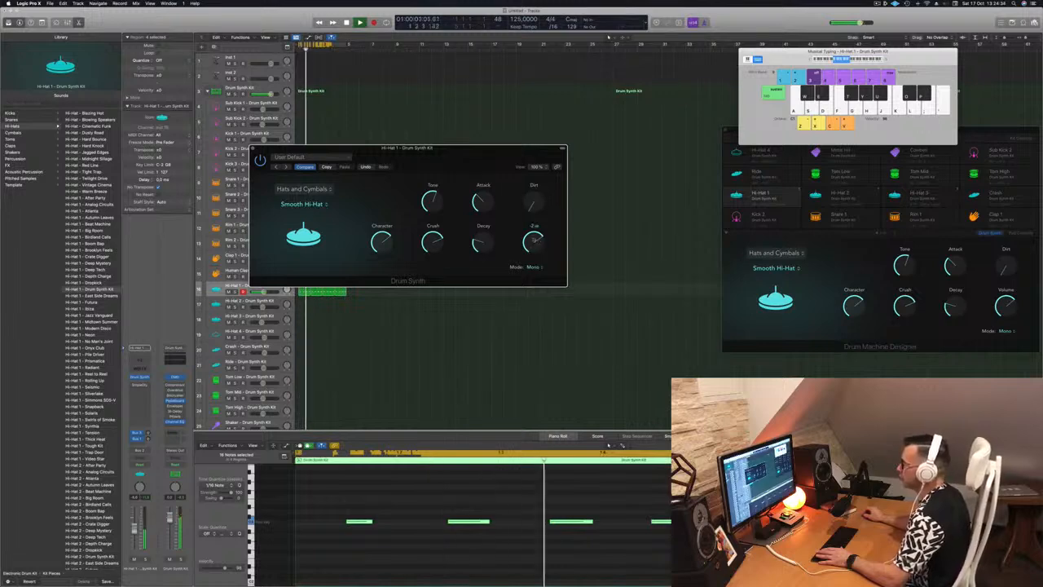
Step: Close the Hi-Hat 1 Drum Synth window and deselect the hi-hat regions
left_click_drag(435, 161, 469, 164)
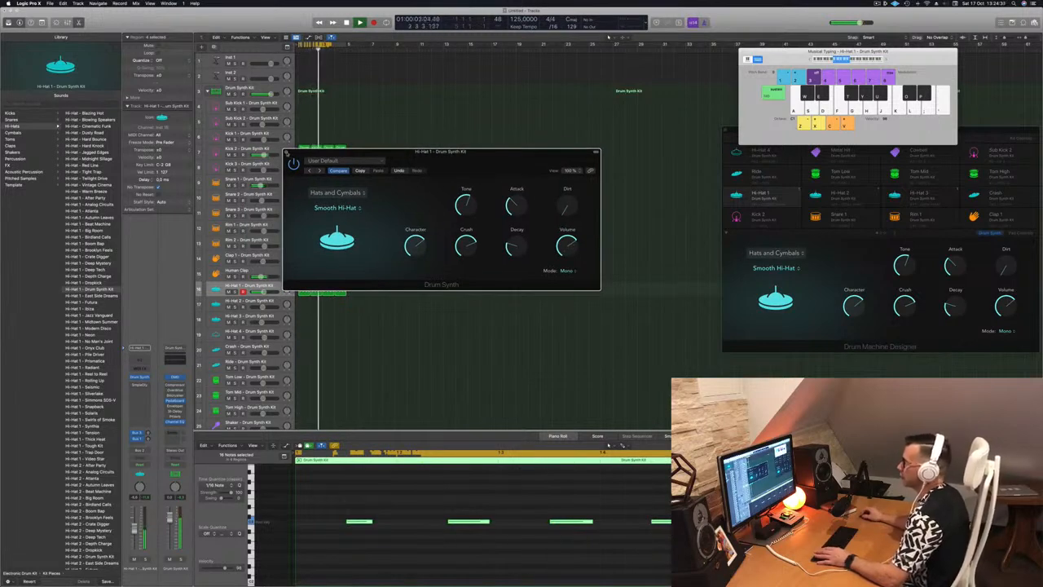
key("super+w")
left_click(418, 270)
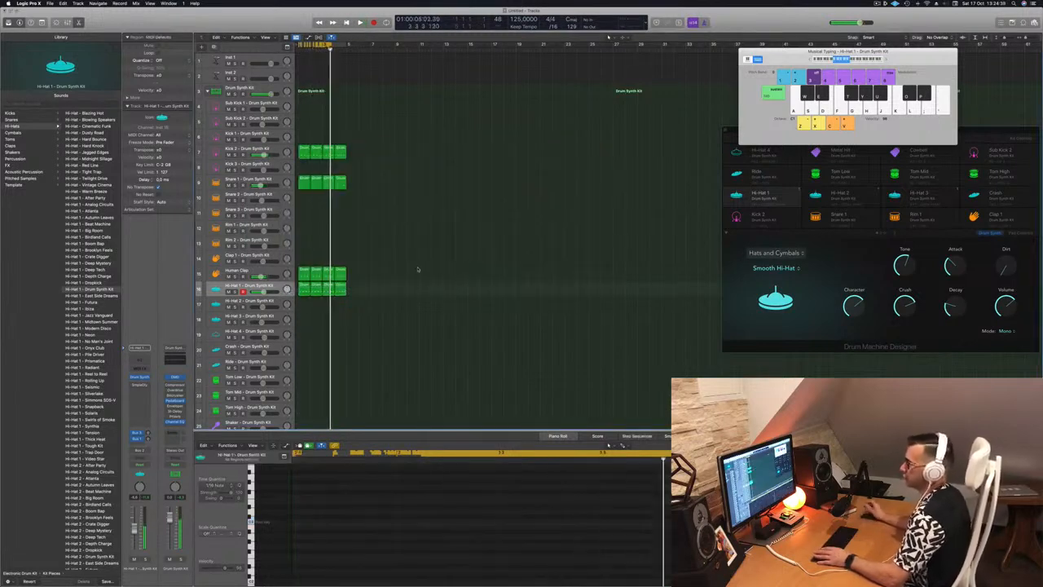
Step: Reopen the Hi-Hat 1 Drum Synth, lower Decay to about 19 while the beat plays, and close the plug-in window
key("space")
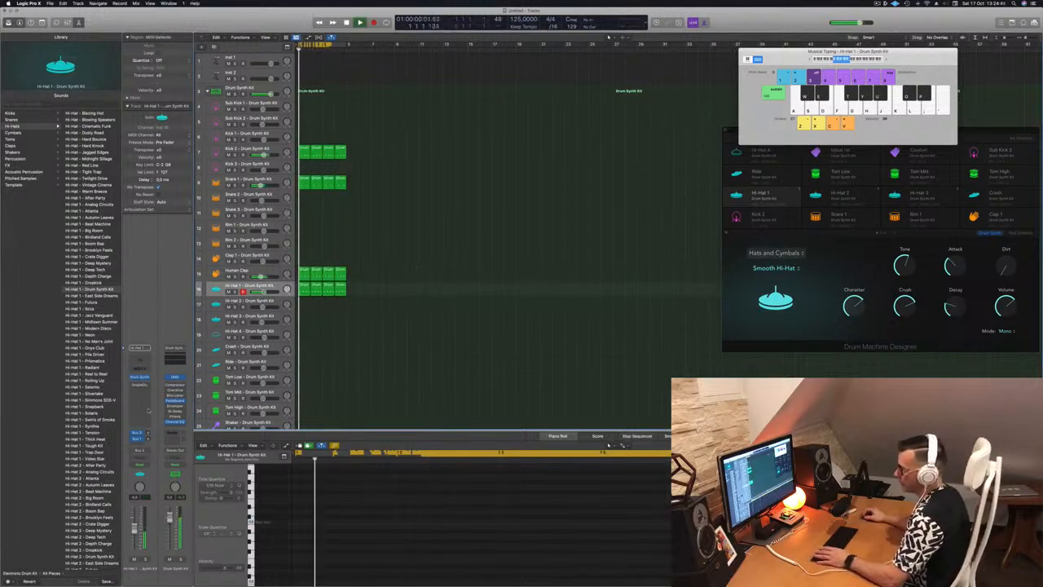
left_click(140, 377)
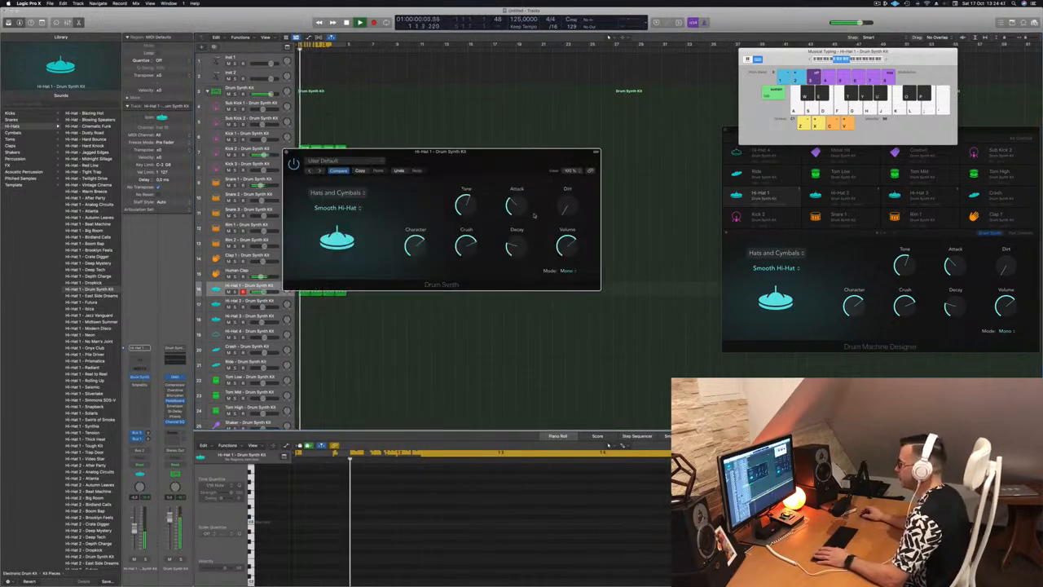
left_click_drag(524, 242, 517, 253)
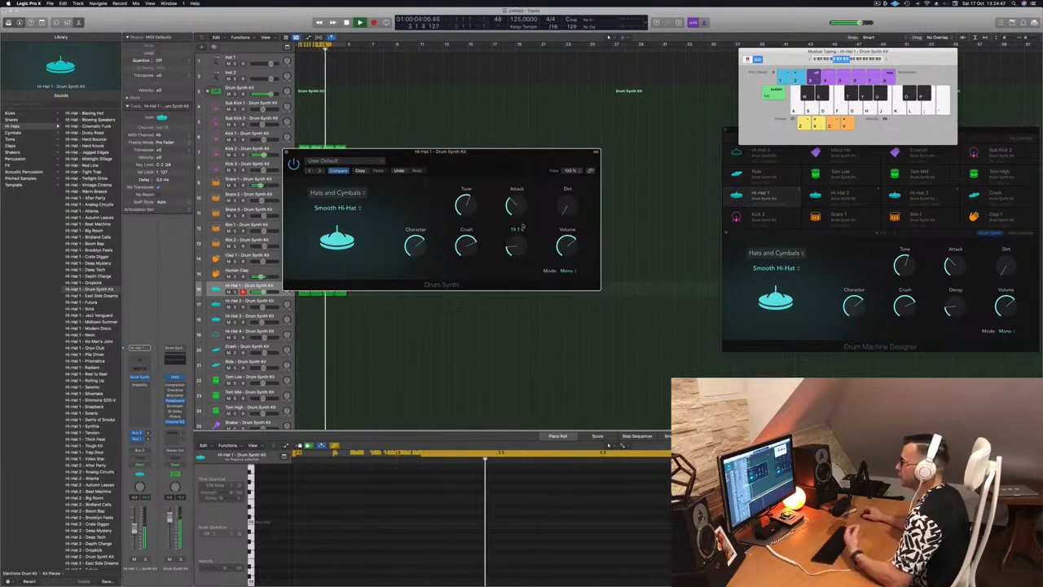
left_click_drag(486, 153, 541, 173)
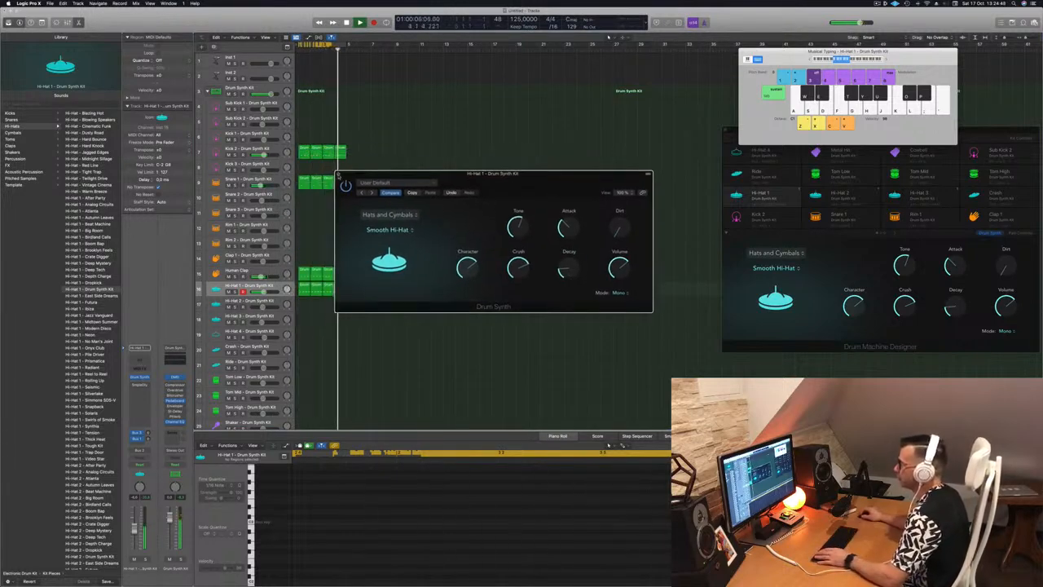
key("super+w")
Step: Place the first Hi-Hat 1 region on the Hi-Hat 4 track at bar 1 and refill Hi-Hat 1's first bar from the neighbouring region
scroll(412, 302, "down", 3)
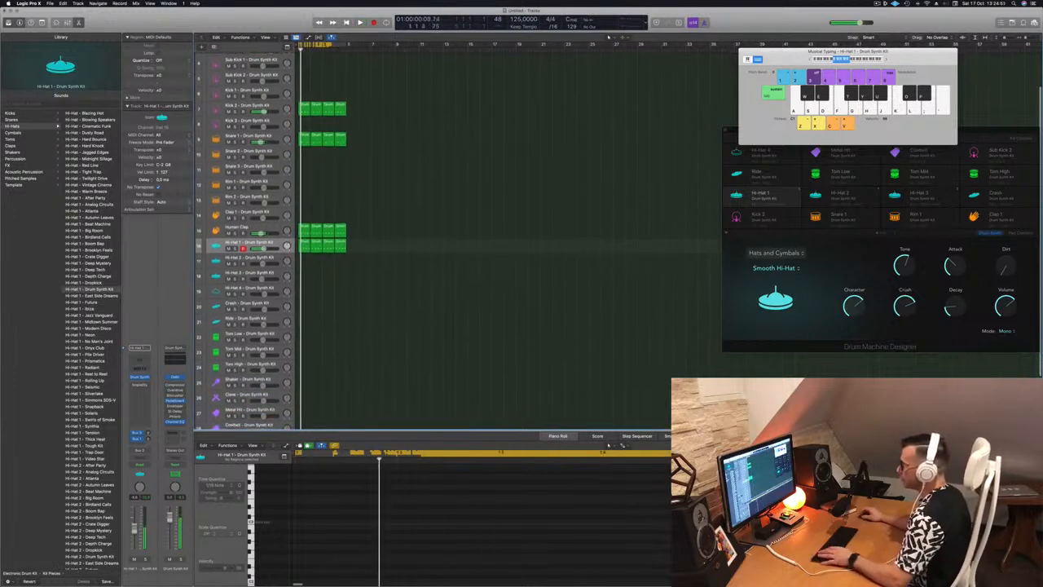
left_click(303, 243)
key("space")
left_click_drag(304, 247, 303, 290)
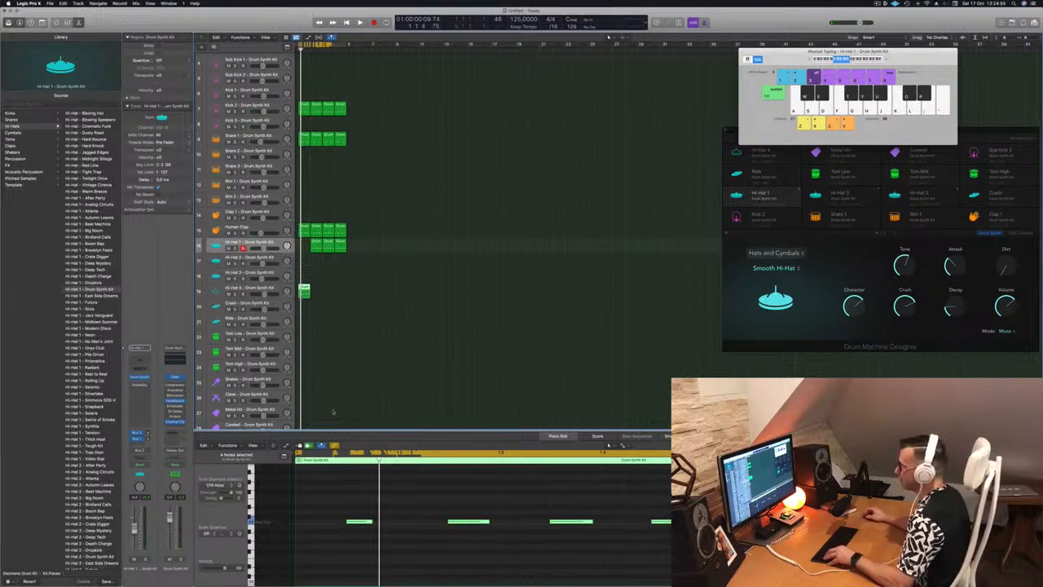
left_click_drag(314, 244, 304, 245)
Step: Delete the first three notes of the Hi-Hat 4 region, keeping only the last one, and duplicate the region across four bars
left_click_drag(317, 488, 605, 549)
key("Delete")
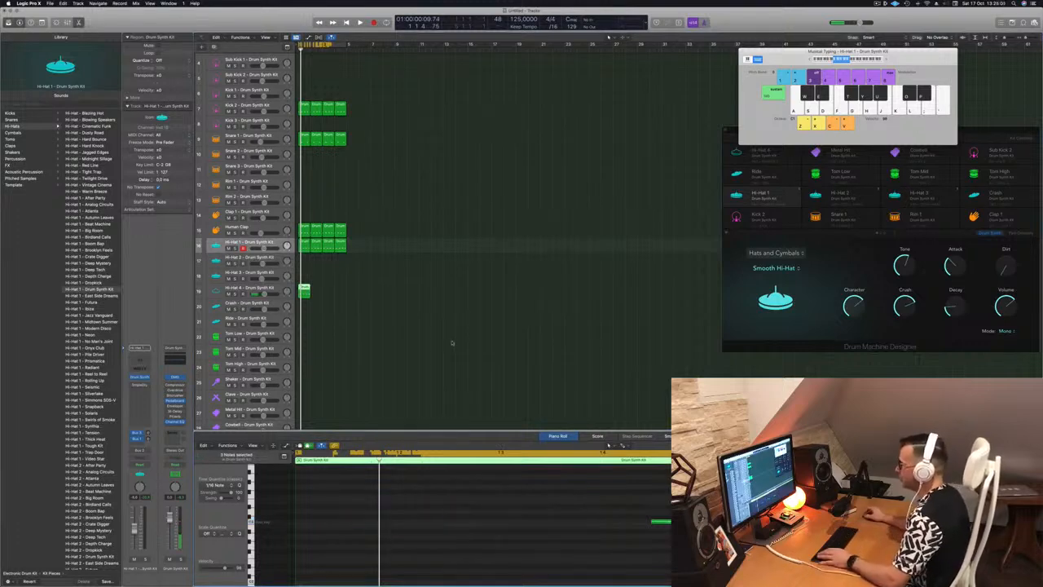
key("space")
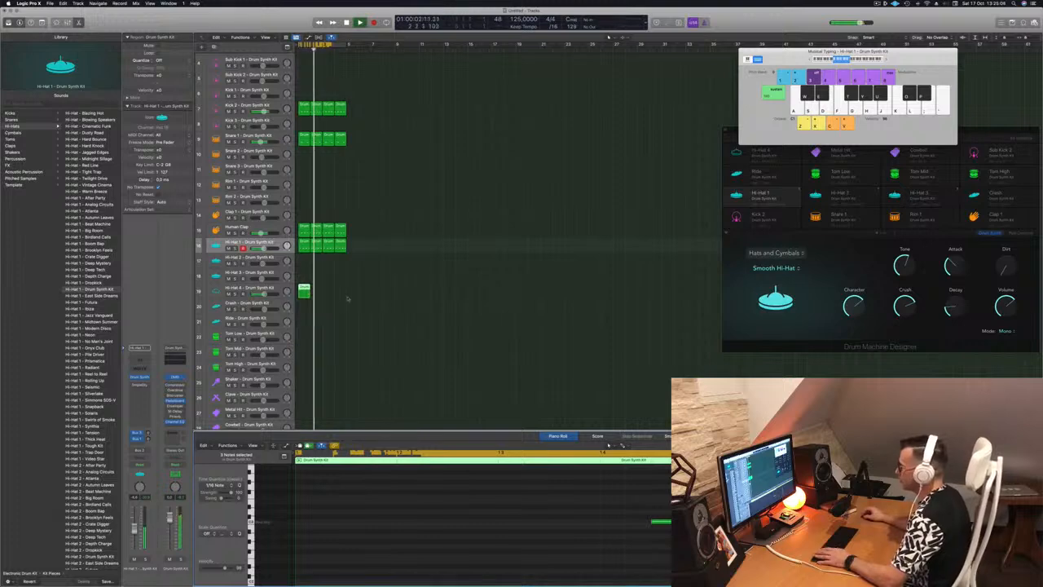
left_click_drag(304, 290, 330, 294)
Step: Open the Hi-Hat 4 track's Drum Synth and audition Sharp Hi-Hat, Crash Cymbal and Bell Cymbal, ending on Sharp Hi-Hat
left_click(260, 289)
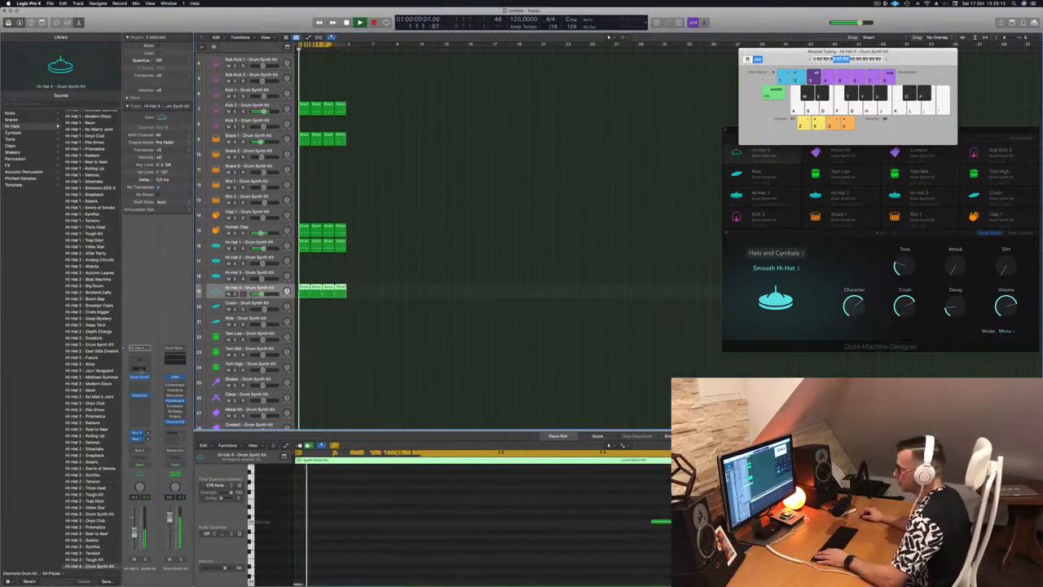
left_click(140, 378)
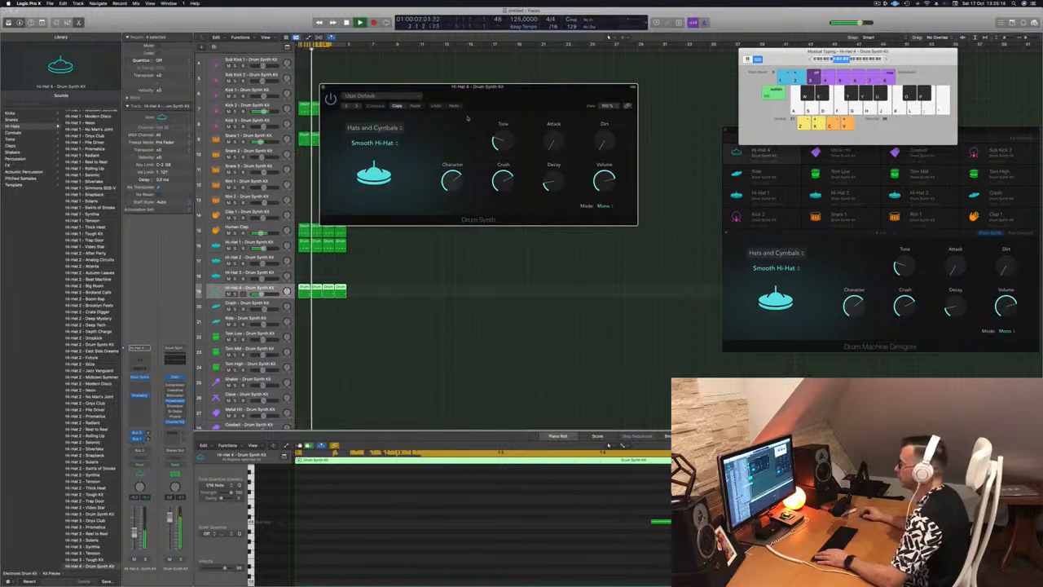
left_click(394, 144)
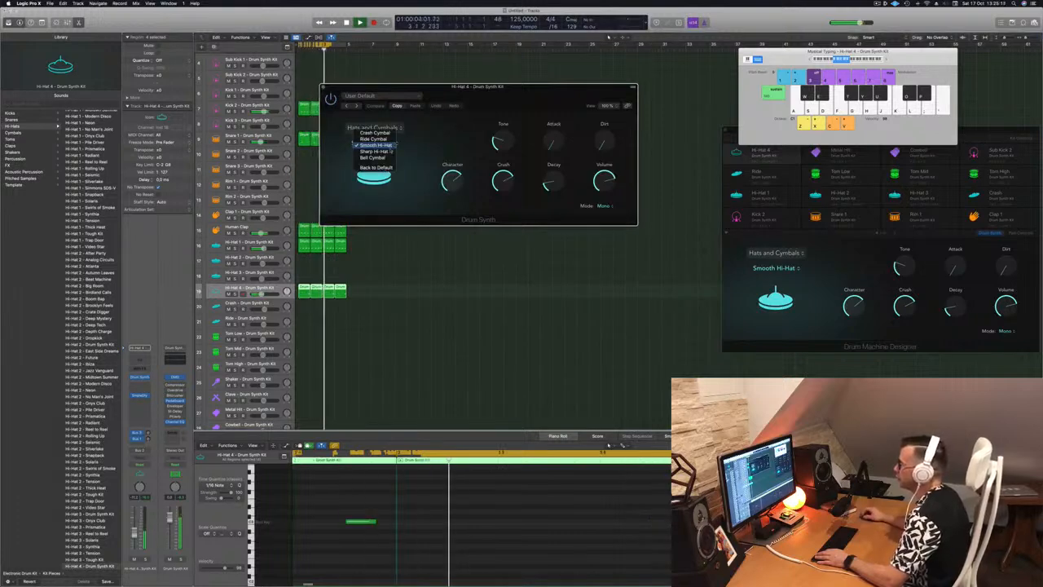
left_click(388, 151)
left_click(388, 143)
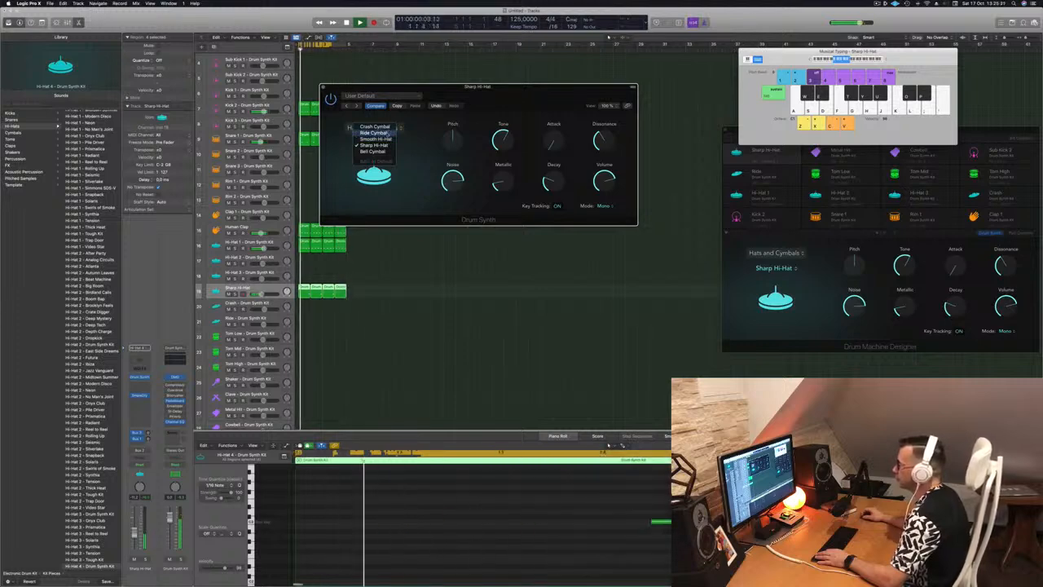
left_click(379, 126)
left_click(392, 144)
left_click(386, 170)
left_click(388, 145)
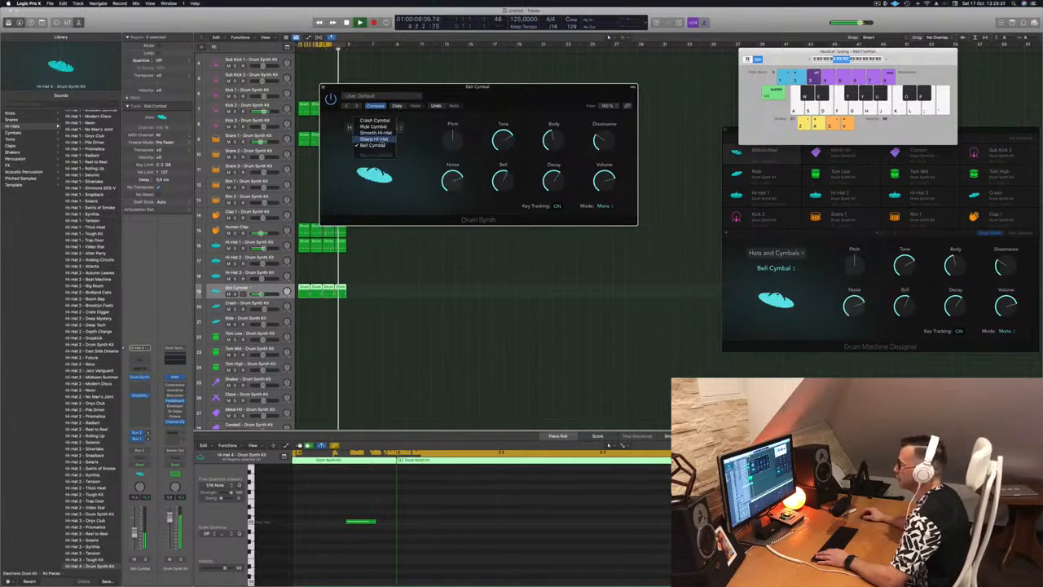
left_click(374, 139)
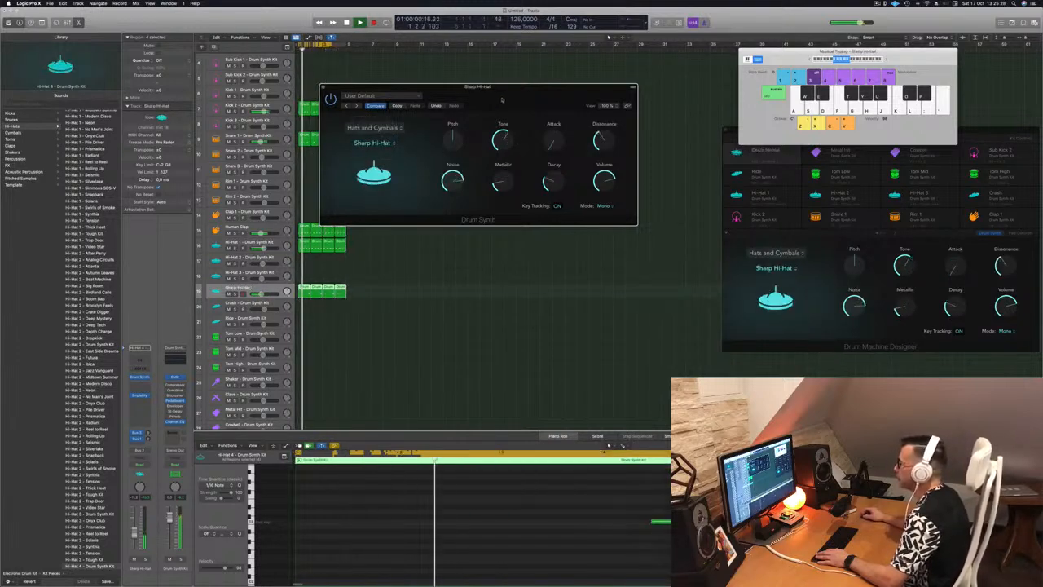
Step: Switch the Hi-Hat 4 sound back to Smooth Hi-Hat, set Decay to 0.0 and close the Drum Synth window
left_click_drag(505, 100, 439, 147)
left_click(308, 190)
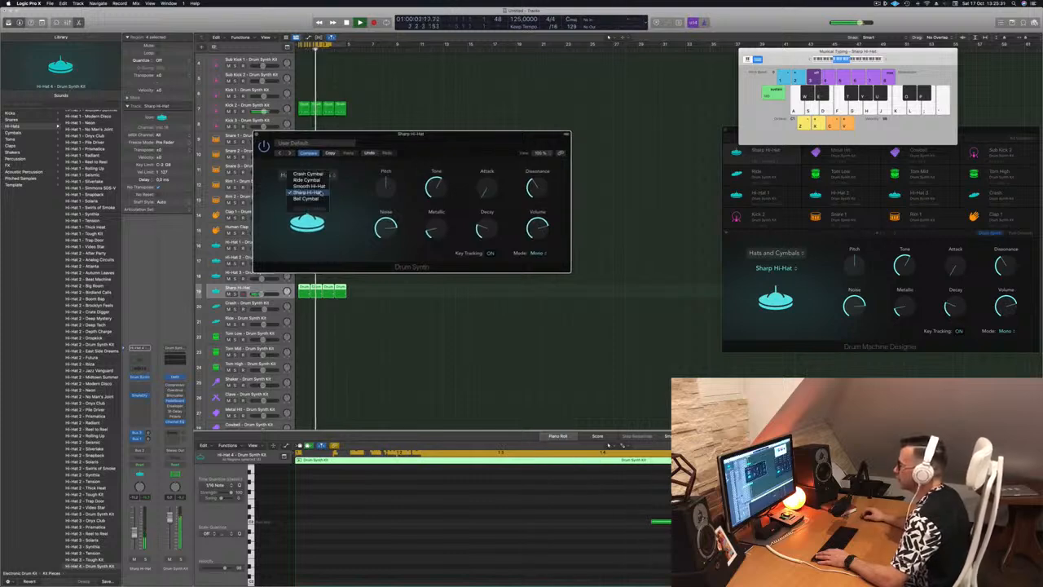
left_click(323, 187)
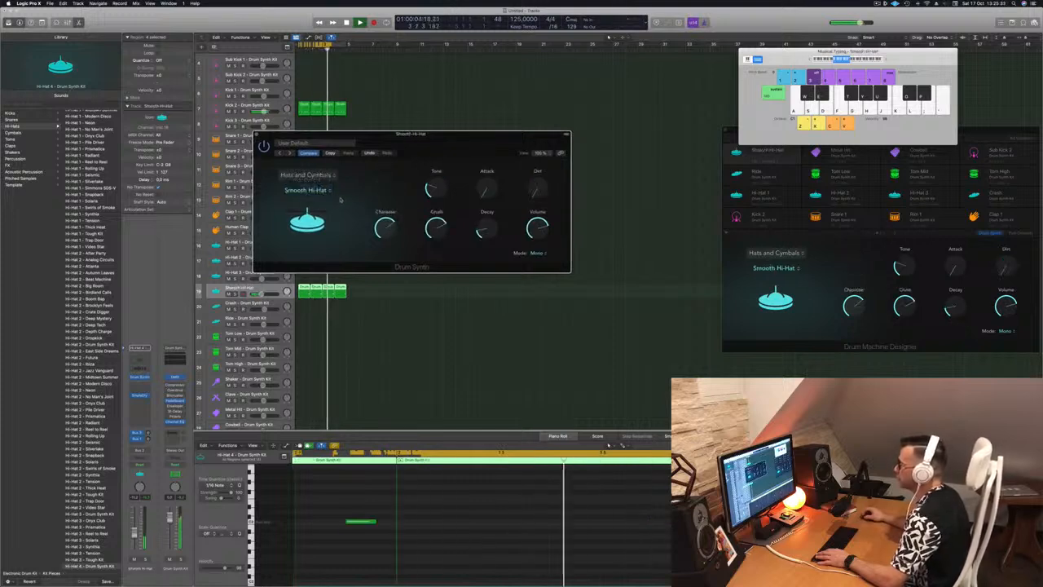
left_click_drag(487, 210, 486, 259)
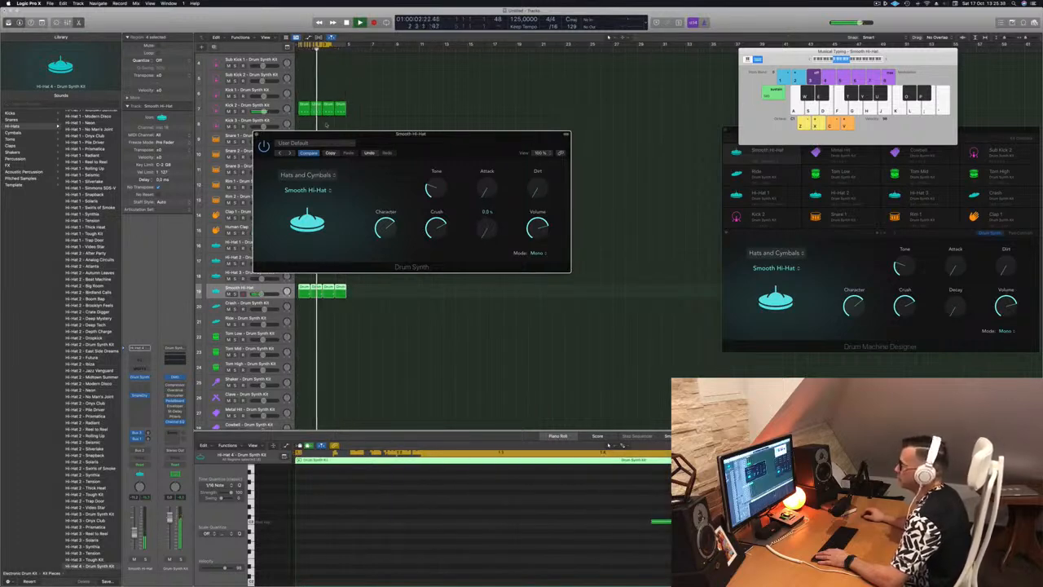
left_click(257, 135)
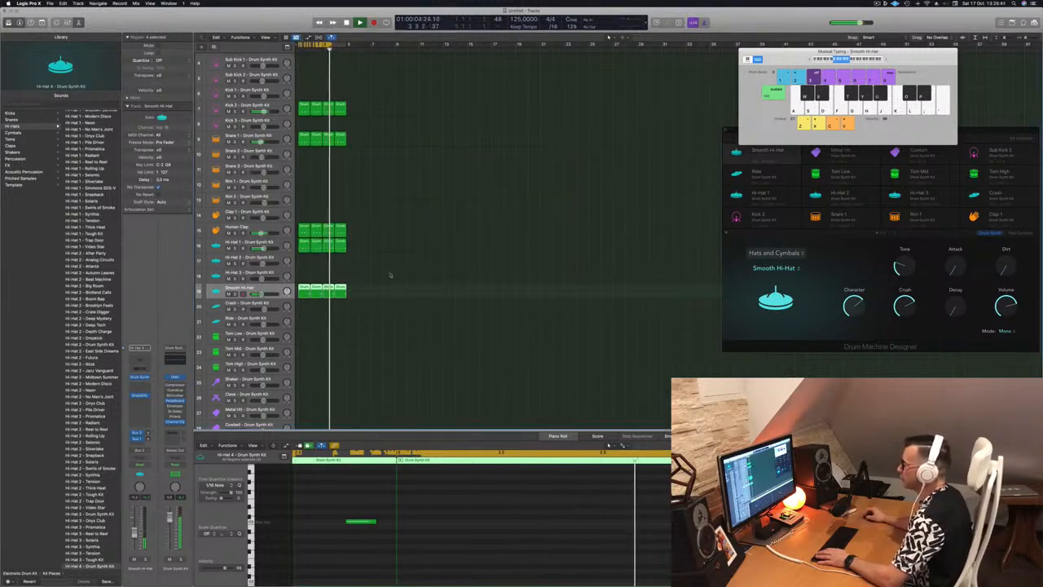
Step: Select the four Smooth Hi-Hat regions, reopen the track's Drum Synth and raise Decay to about 34.2
left_click_drag(357, 303, 304, 289)
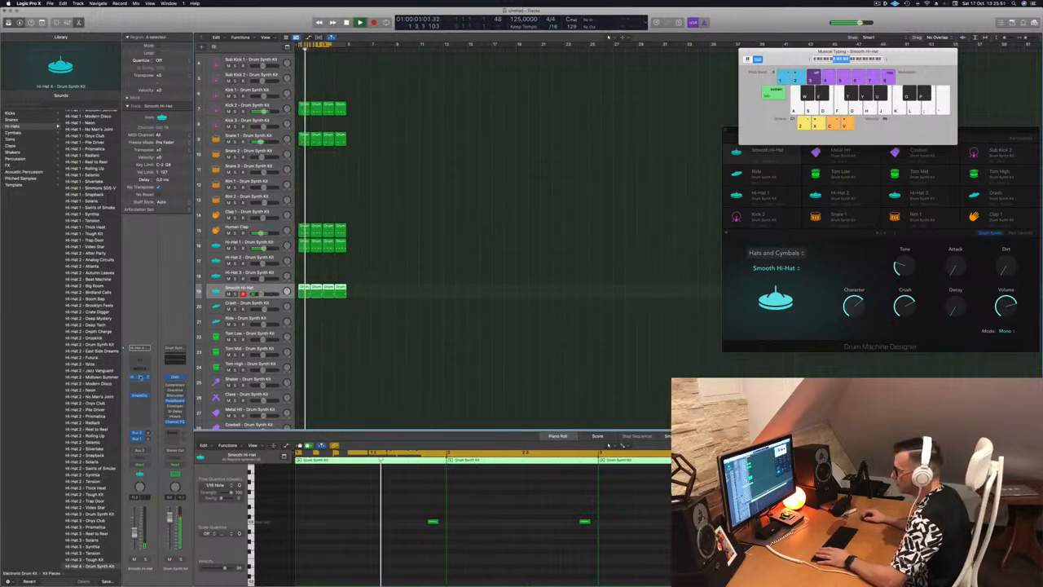
left_click(140, 378)
left_click_drag(487, 231, 491, 216)
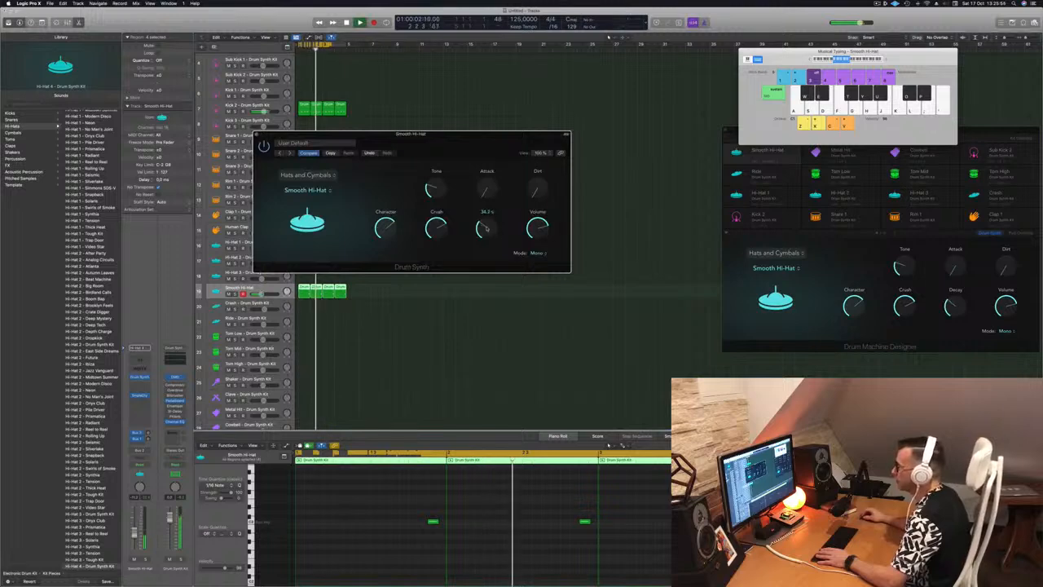
left_click_drag(470, 146, 527, 147)
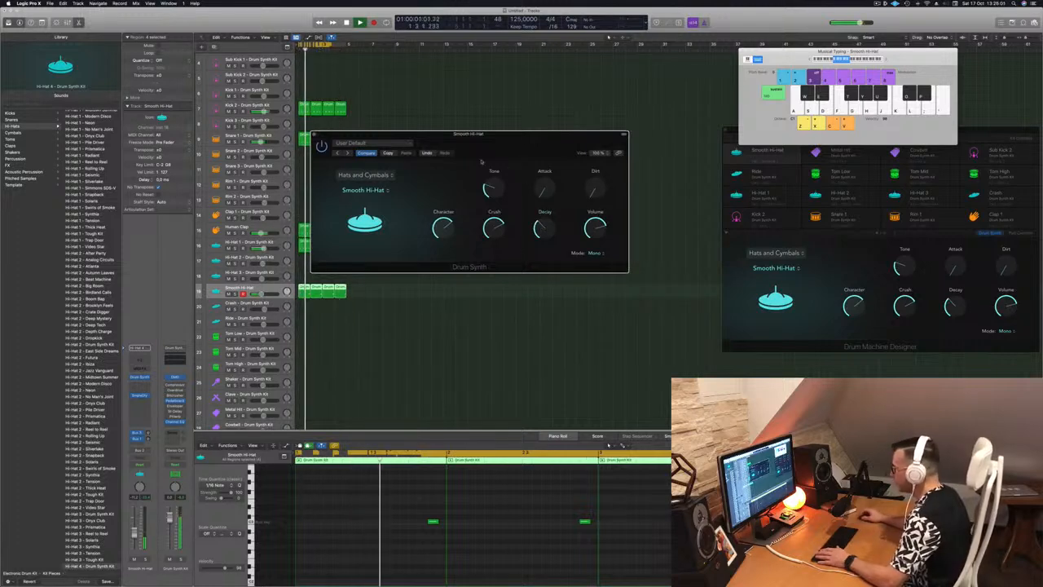
Step: Try raising the Smooth Hi-Hat's Attack to its maximum during playback, return it to the minimum and close the Drum Synth window
left_click_drag(543, 194, 545, 189)
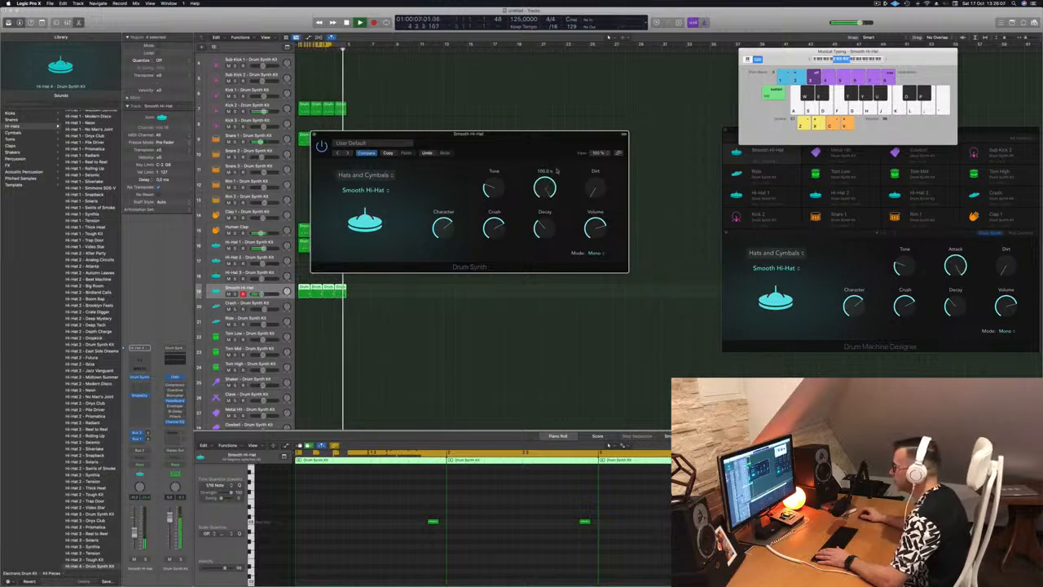
left_click_drag(557, 170, 550, 194)
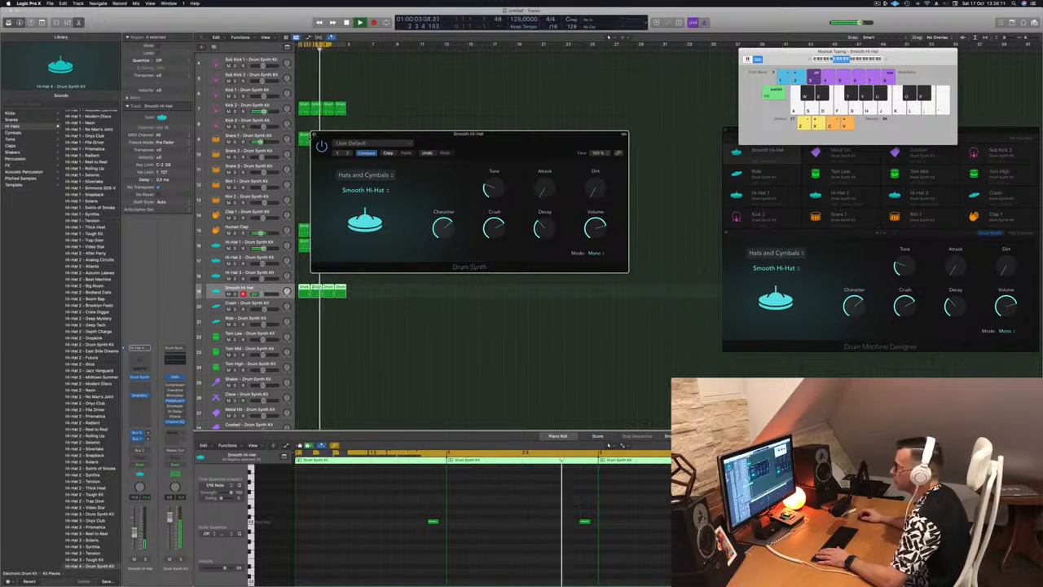
left_click(314, 134)
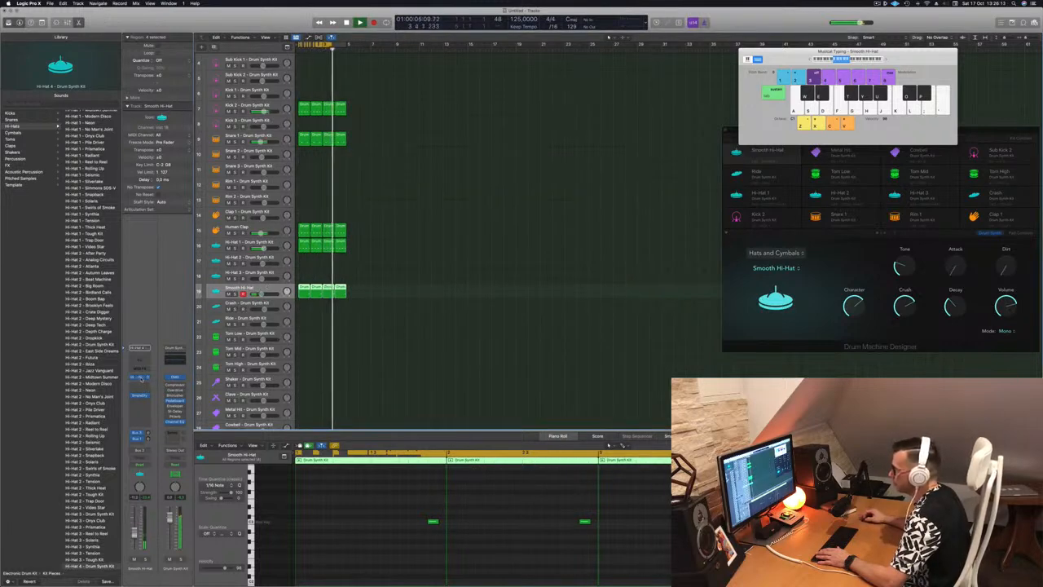
left_click(141, 378)
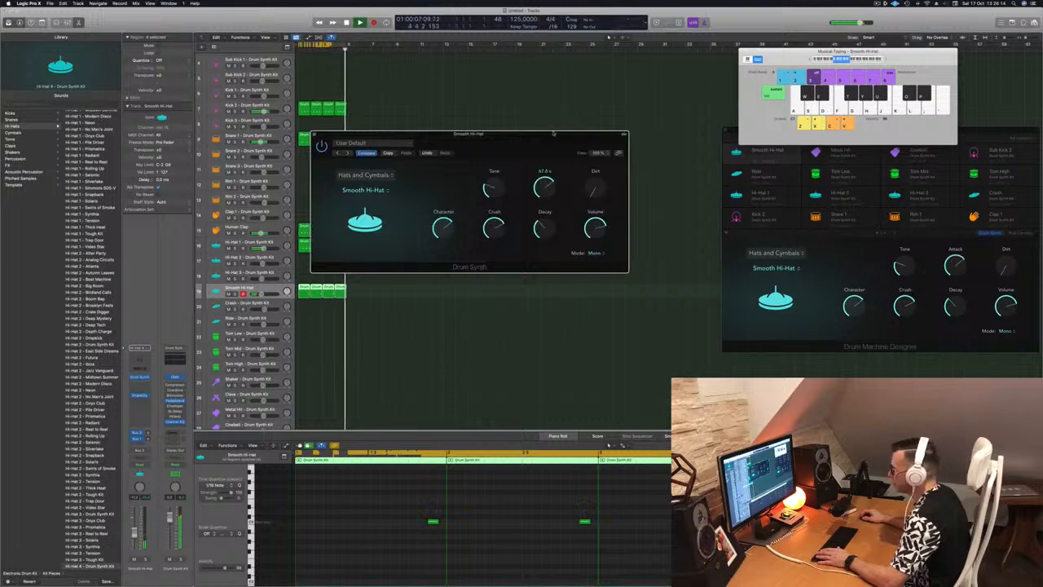
left_click_drag(544, 188, 555, 215)
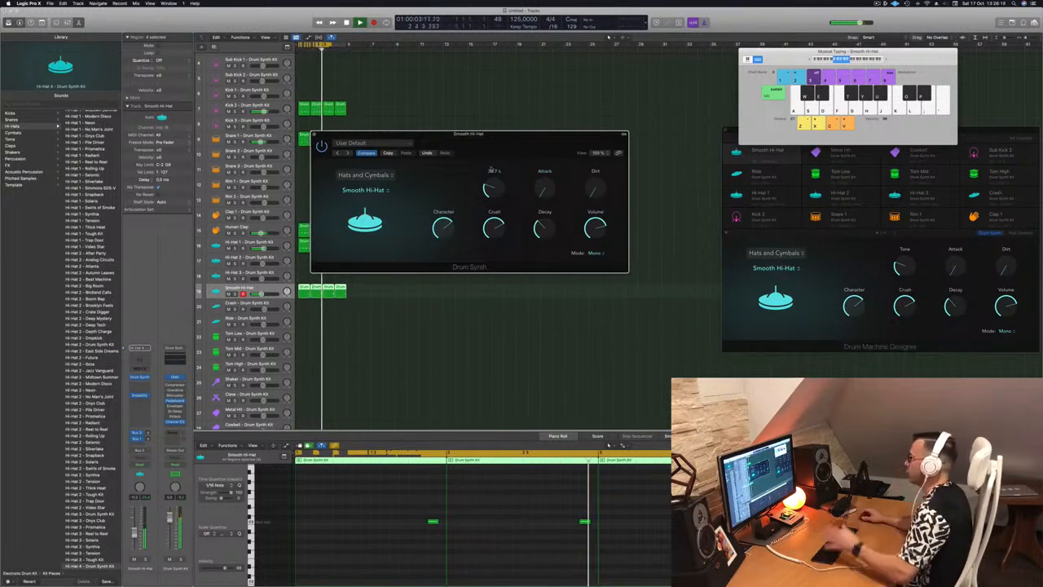
left_click(315, 136)
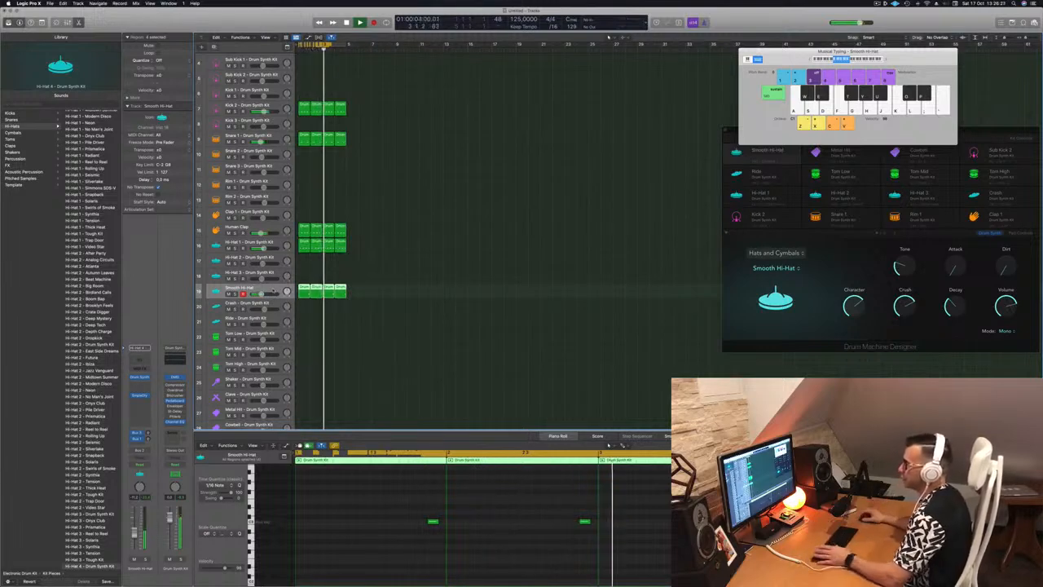
Step: Copy the first Human Clap region to the Crash track at bar 1 and delete every note except the first
scroll(391, 321, "down", 2)
scroll(389, 286, "down", 1)
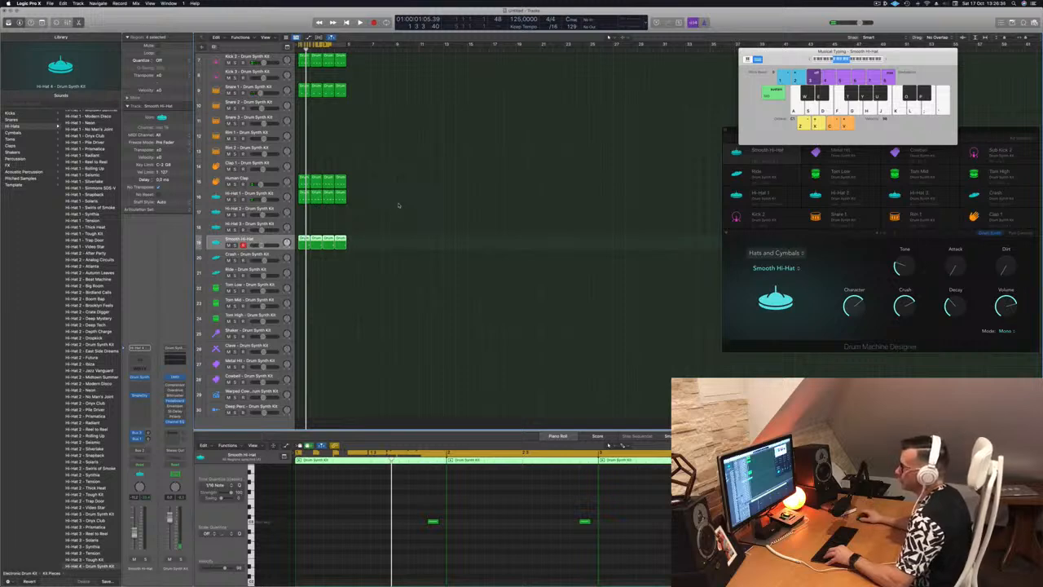
left_click(301, 180)
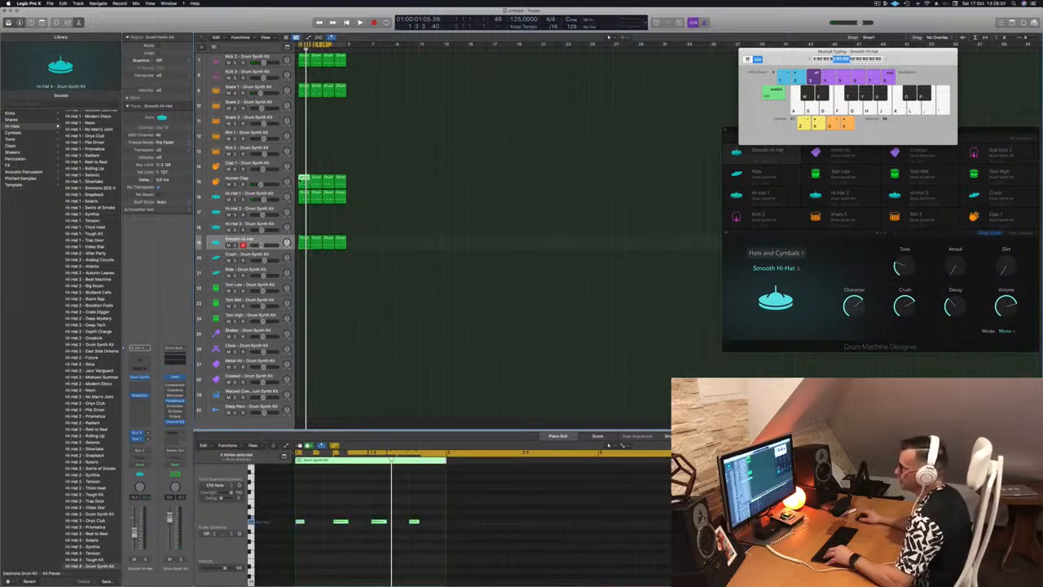
left_click_drag(301, 180, 303, 255)
left_click_drag(318, 502, 446, 542)
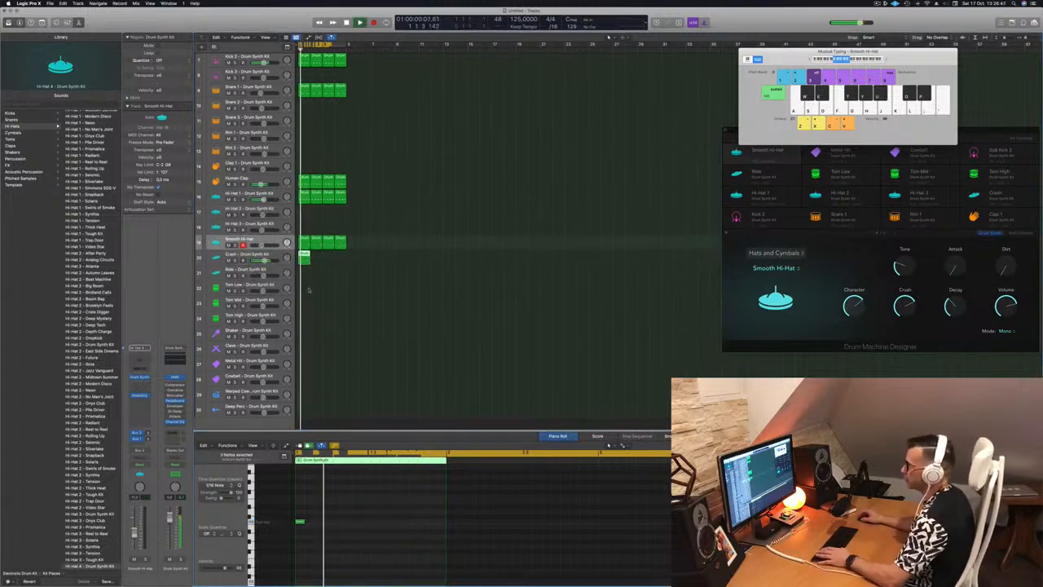
Step: Select the Crash track and repeat all regions three times to extend the beat to 16 bars
left_click(245, 255)
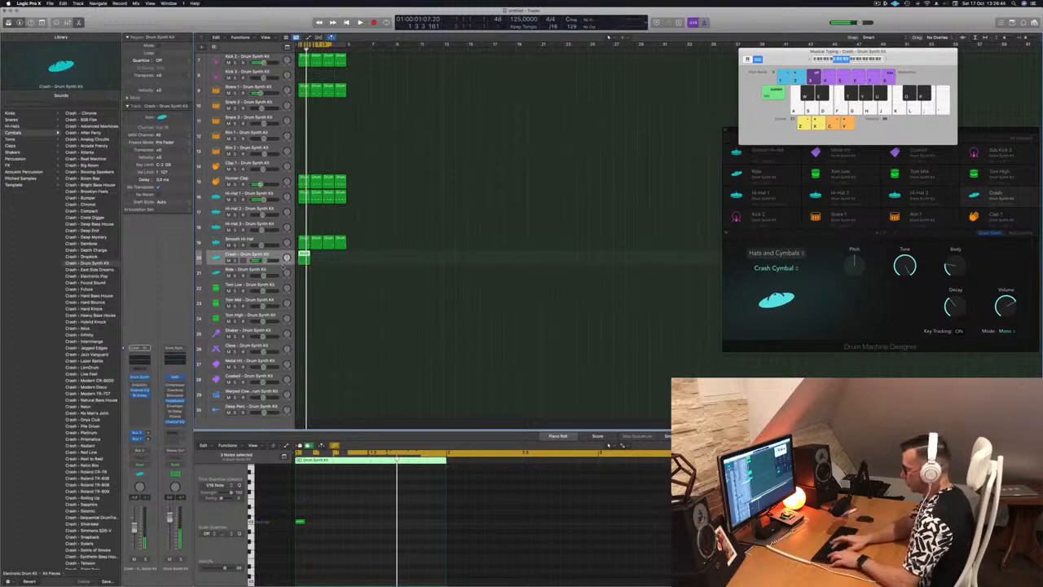
key("super+a")
key("super+r")
key("super+r")
key("super+r")
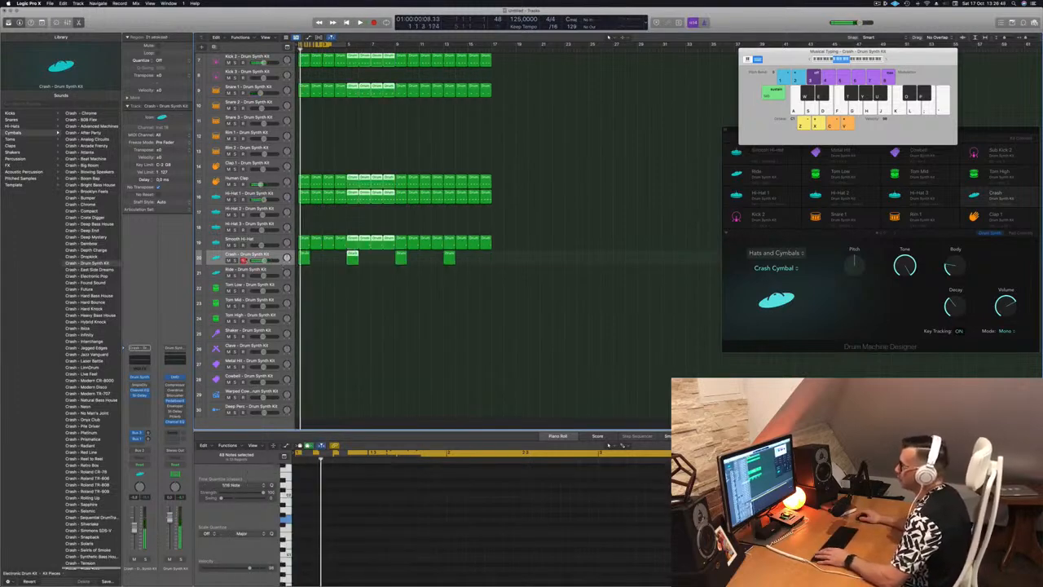
Step: Open the Crash track's Drum Synth, audition Ride Cymbal during playback and switch the sound back to Crash Cymbal
left_click(140, 377)
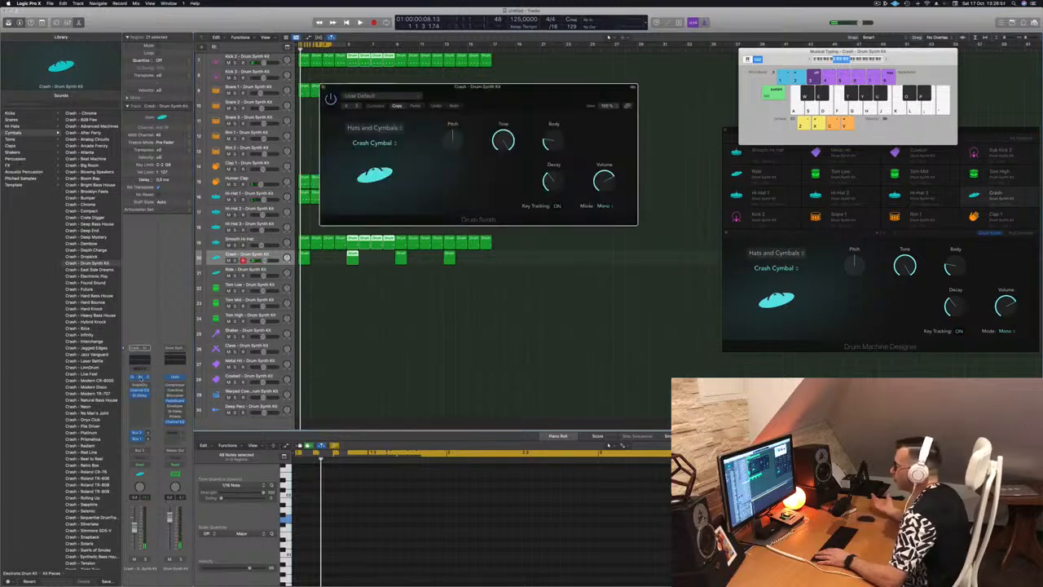
left_click(373, 127)
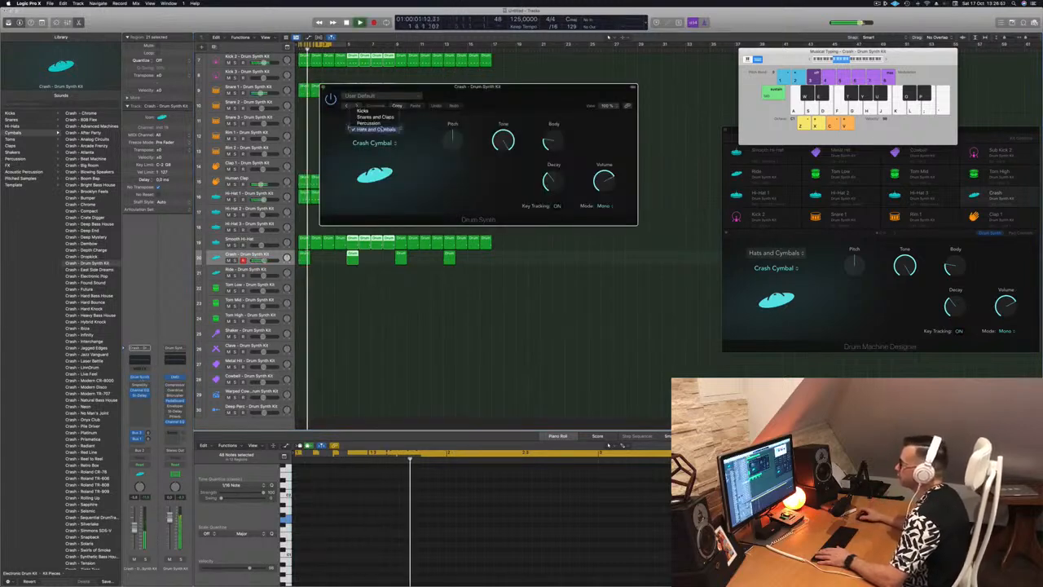
left_click(381, 129)
left_click(375, 143)
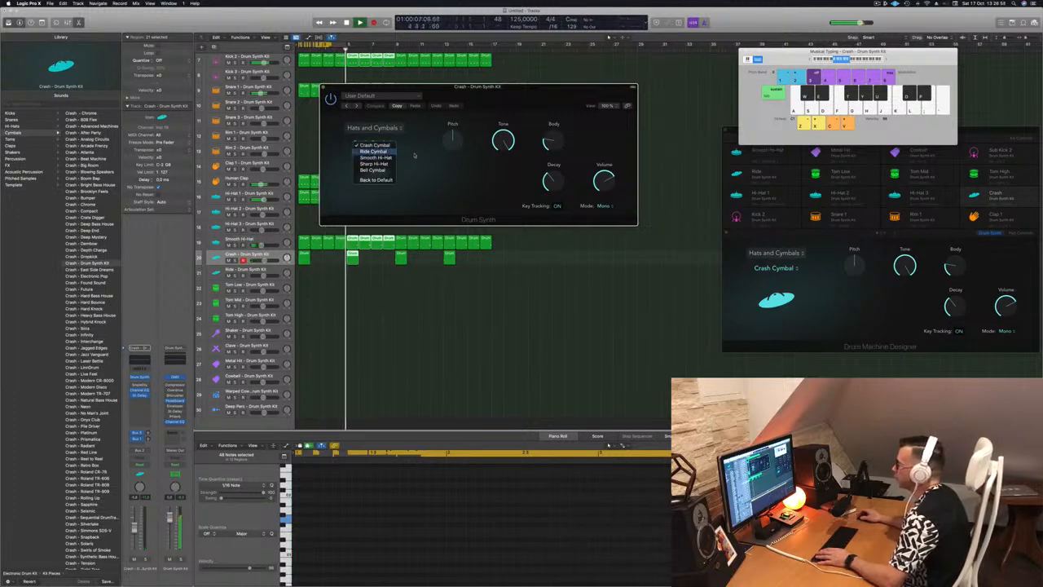
left_click(373, 152)
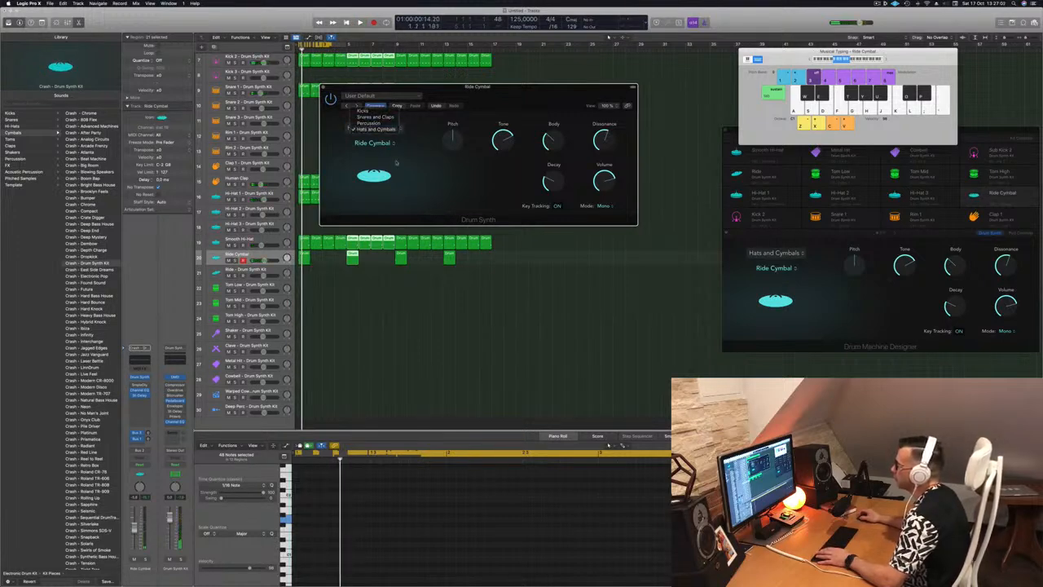
left_click(373, 144)
left_click(374, 138)
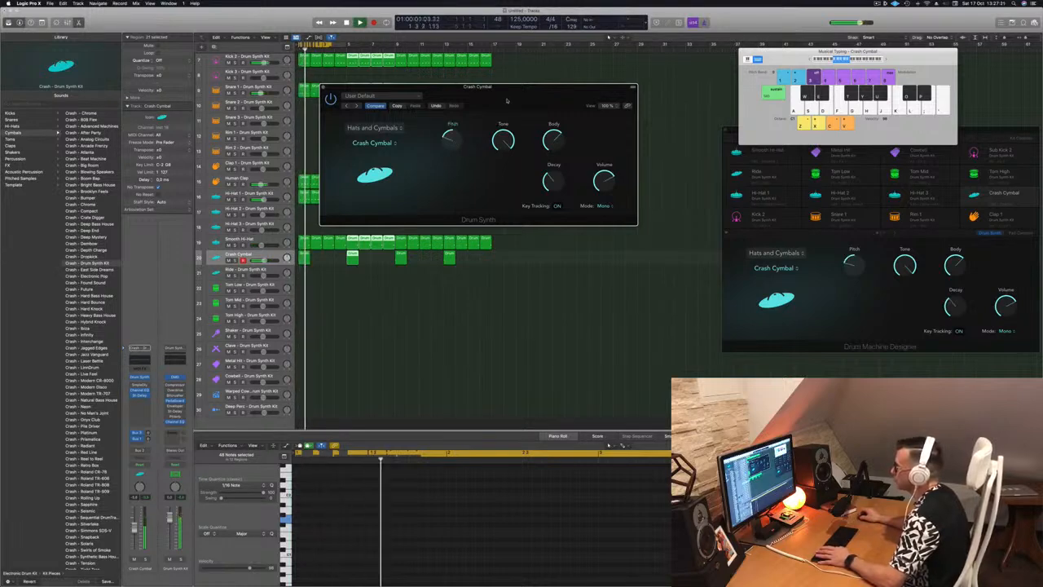
Step: Return the Crash Cymbal's Pitch to its centre, select the track's first region and close the Drum Synth window
left_click_drag(506, 101, 521, 99)
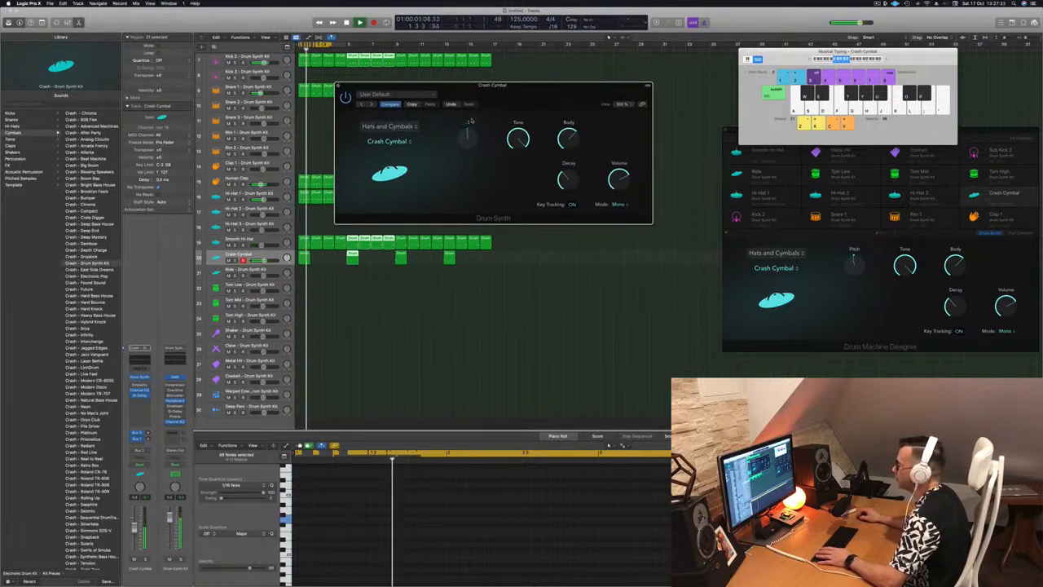
left_click_drag(523, 94, 623, 94)
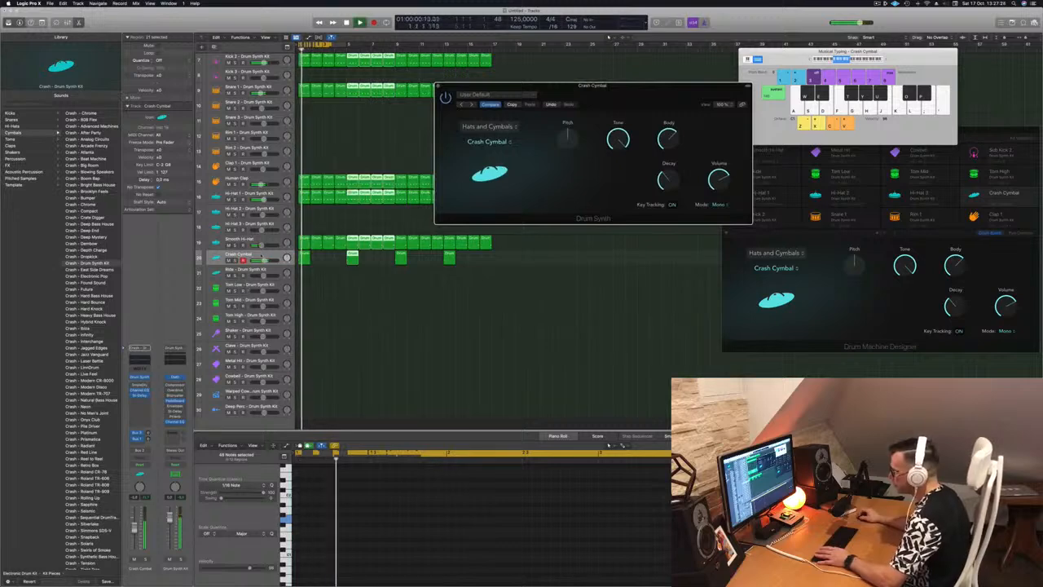
left_click(304, 258)
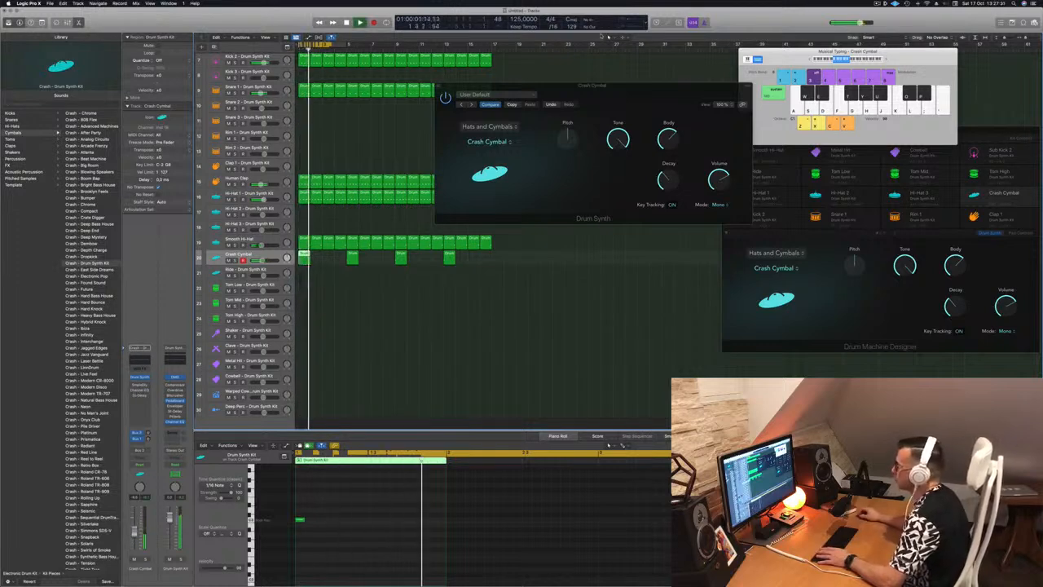
left_click_drag(619, 91, 597, 98)
left_click(417, 94)
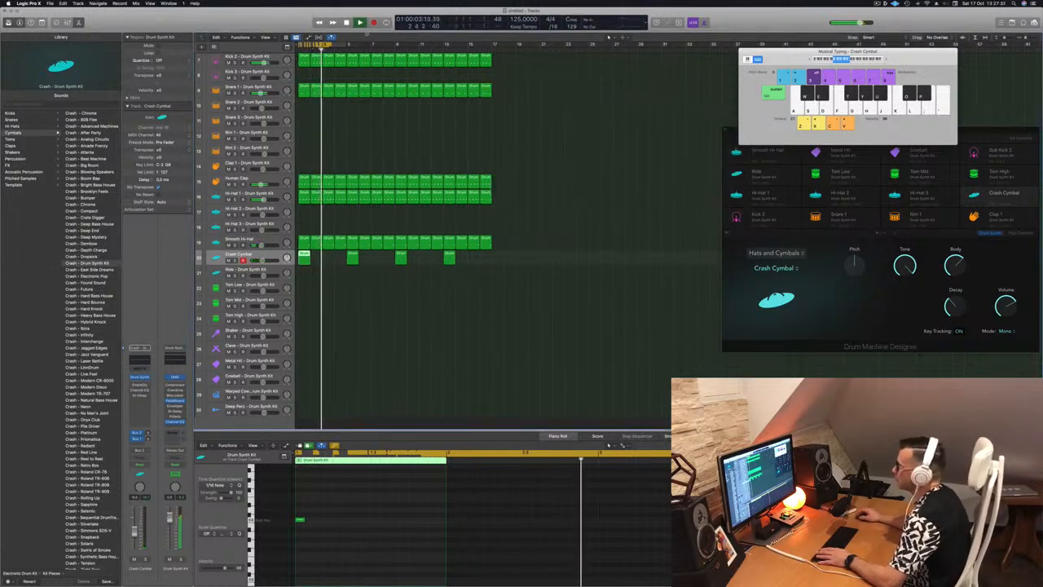
Step: Extend the cycle range over all 16 bars, play the beat and select all Crash Cymbal regions
left_click_drag(331, 44, 492, 49)
key("space")
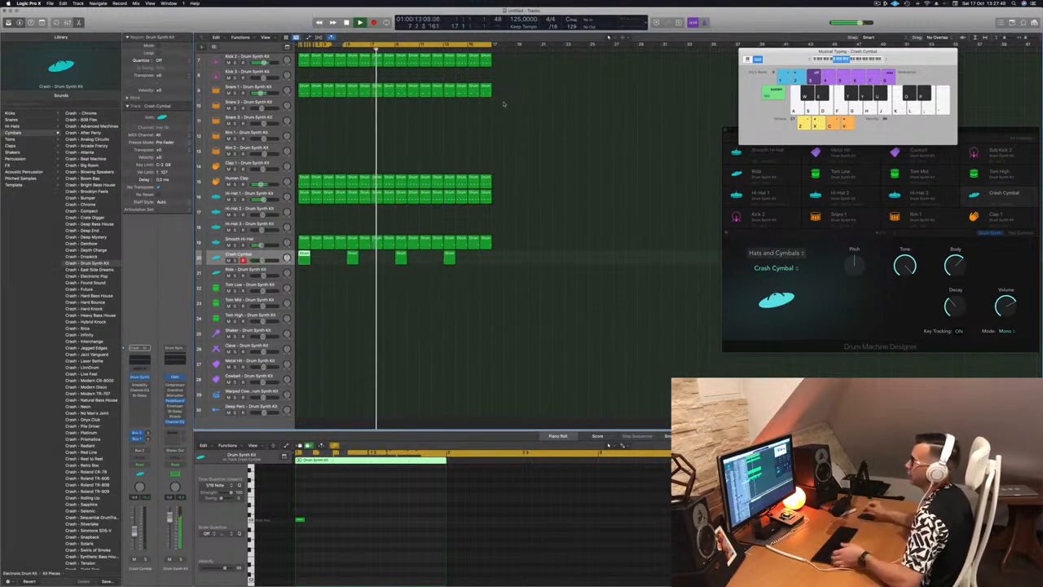
scroll(444, 151, "up", 1)
scroll(444, 151, "up", 5)
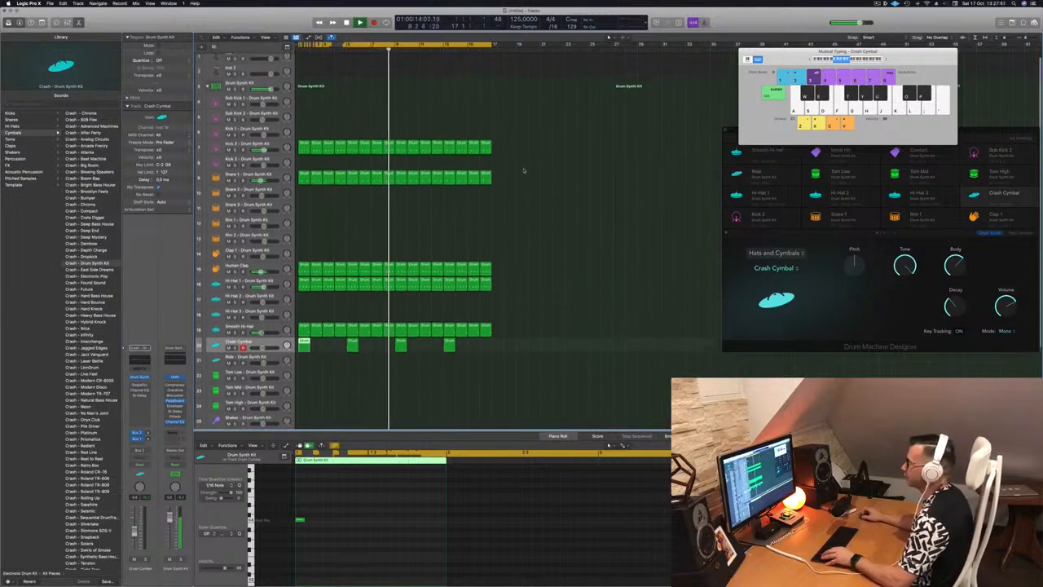
left_click(541, 233)
left_click(237, 349)
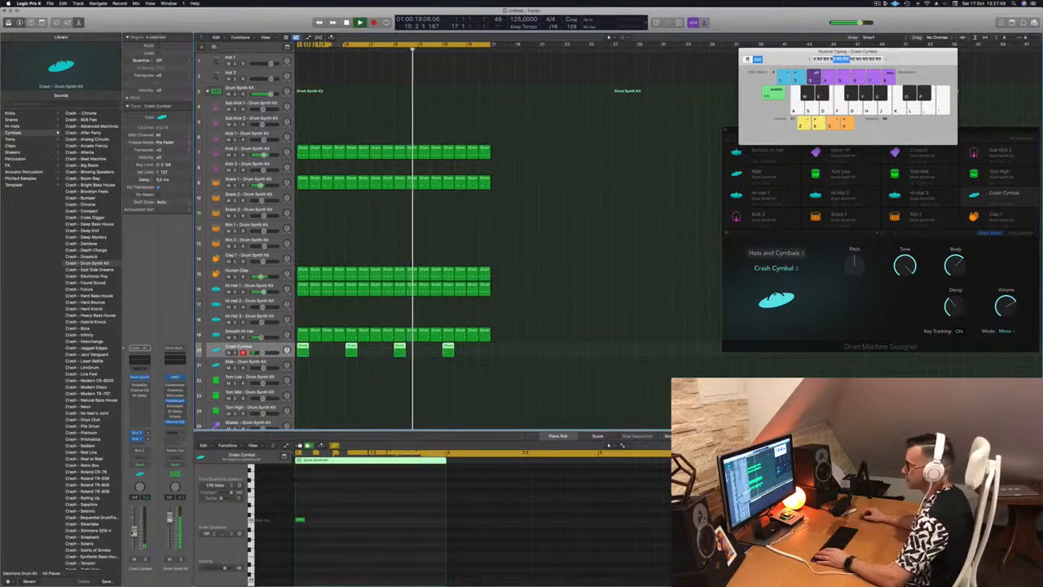
Step: Copy the first Hi-Hat 1 region to the Ride track at bar 1 and shift its notes earlier so the first starts the bar
scroll(581, 270, "down", 5)
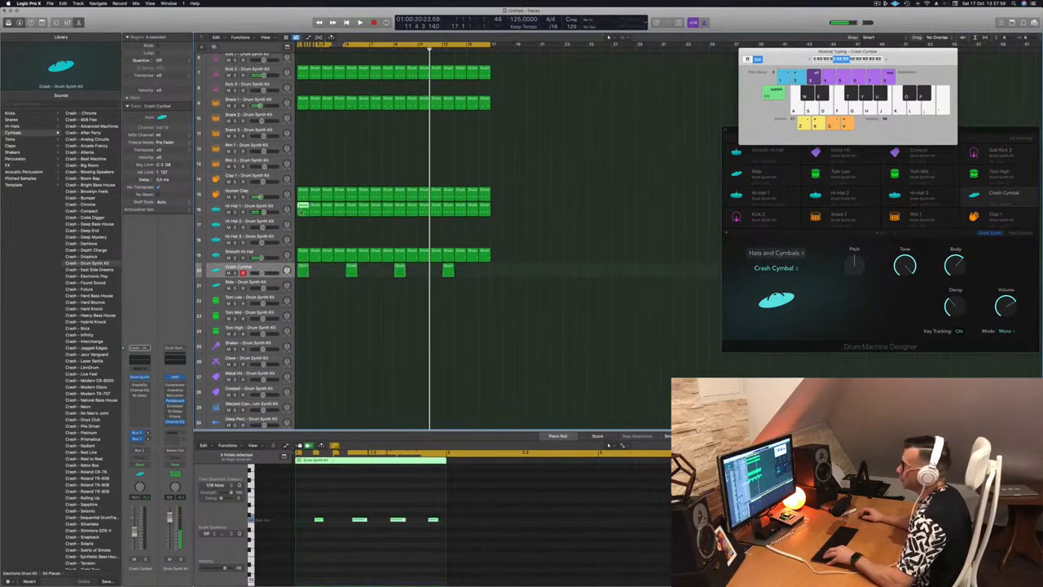
left_click_drag(302, 213, 301, 288)
key("Return")
key("space")
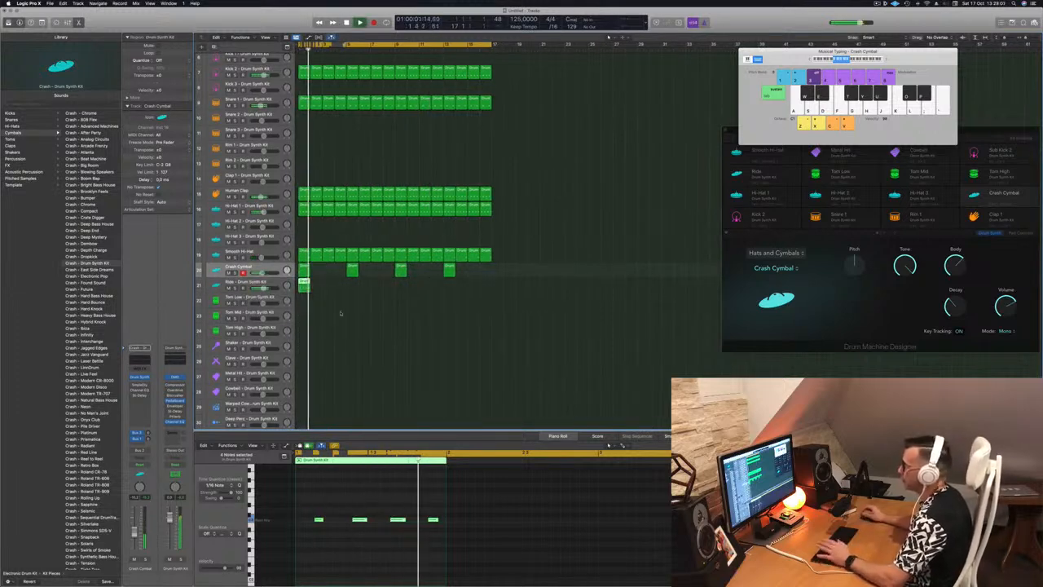
left_click_drag(316, 511, 533, 543)
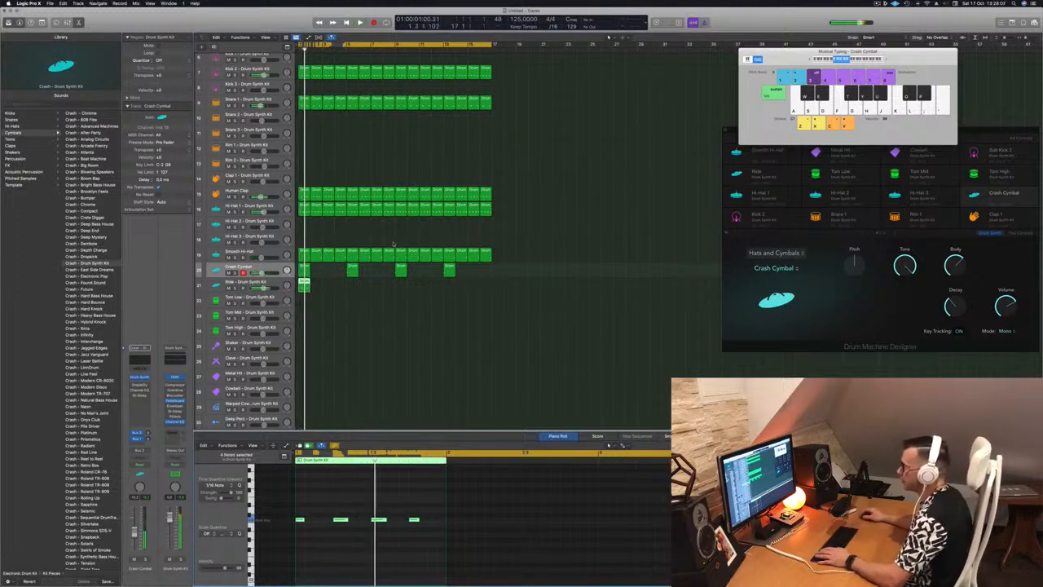
Step: Open the Ride track's Drum Synth and change its sound to Ride Cymbal during playback
key("Down")
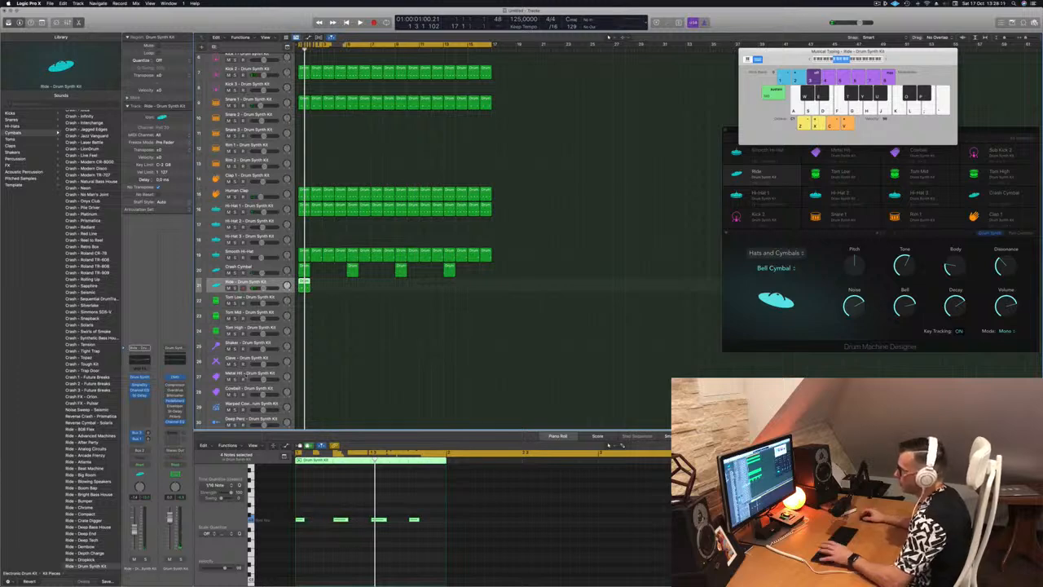
left_click(140, 378)
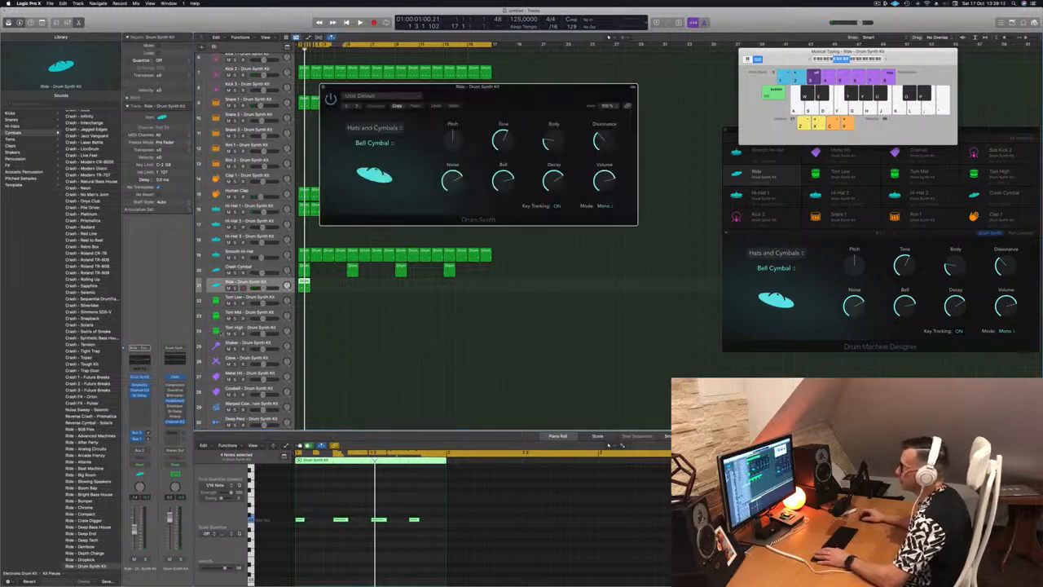
key("space")
left_click(380, 144)
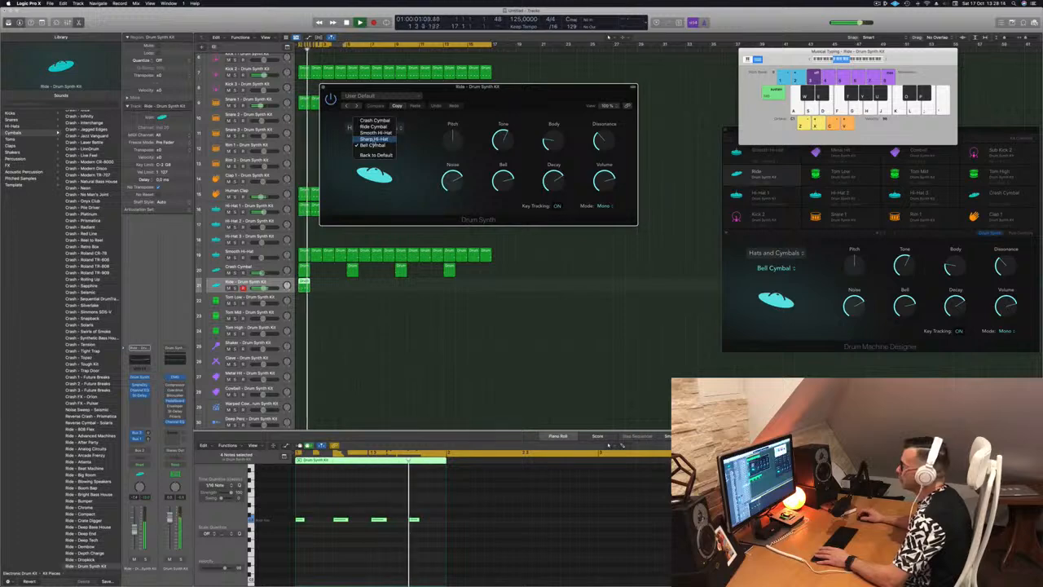
left_click(373, 126)
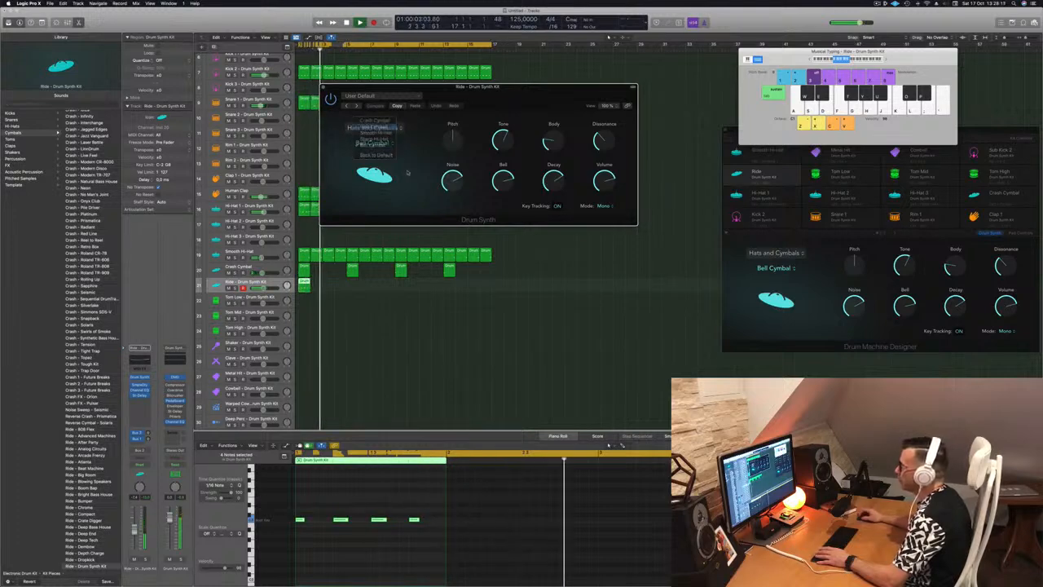
Step: Raise the Ride Cymbal's Pitch, lower its Tone, Body and Dissonance to the minimum, and shorten its Decay
left_click_drag(489, 168, 568, 168)
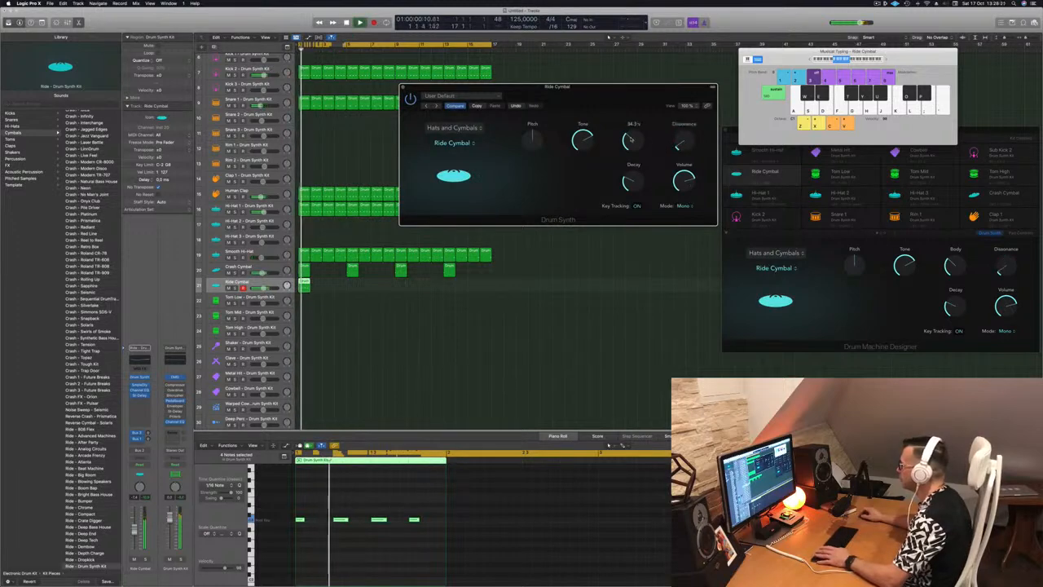
left_click_drag(607, 138, 596, 165)
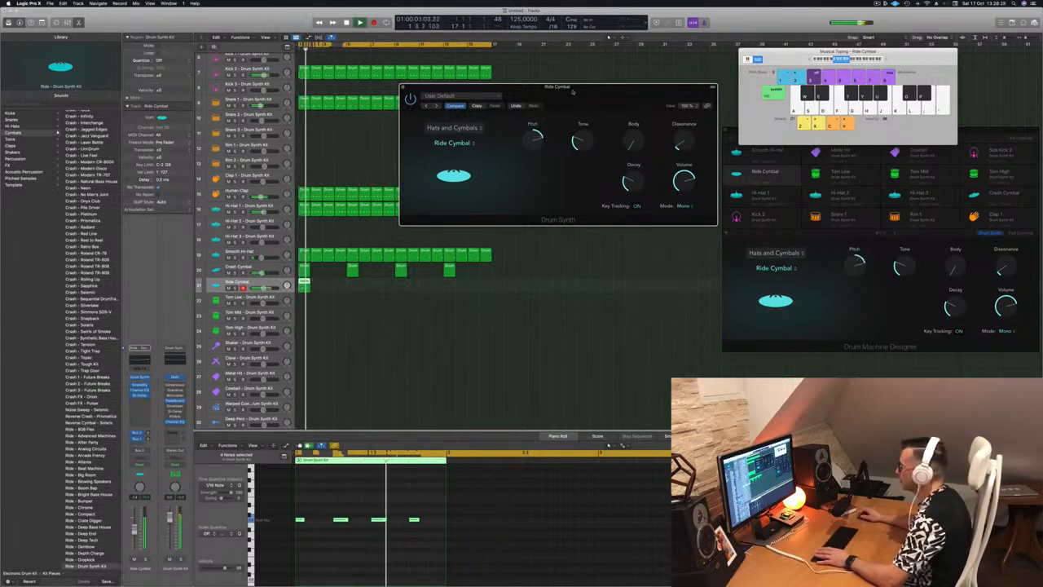
left_click_drag(568, 91, 429, 106)
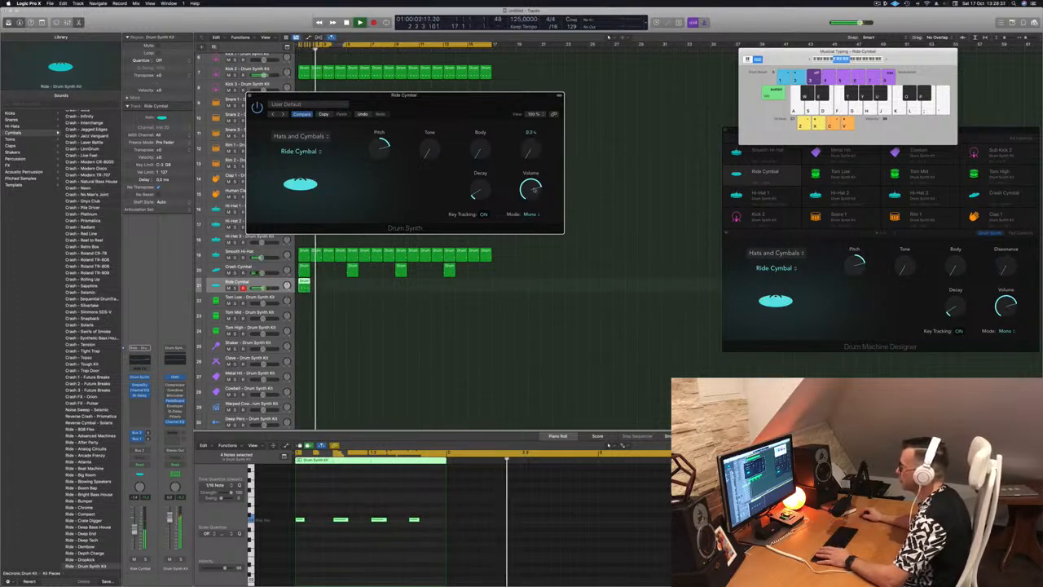
left_click_drag(420, 104, 685, 112)
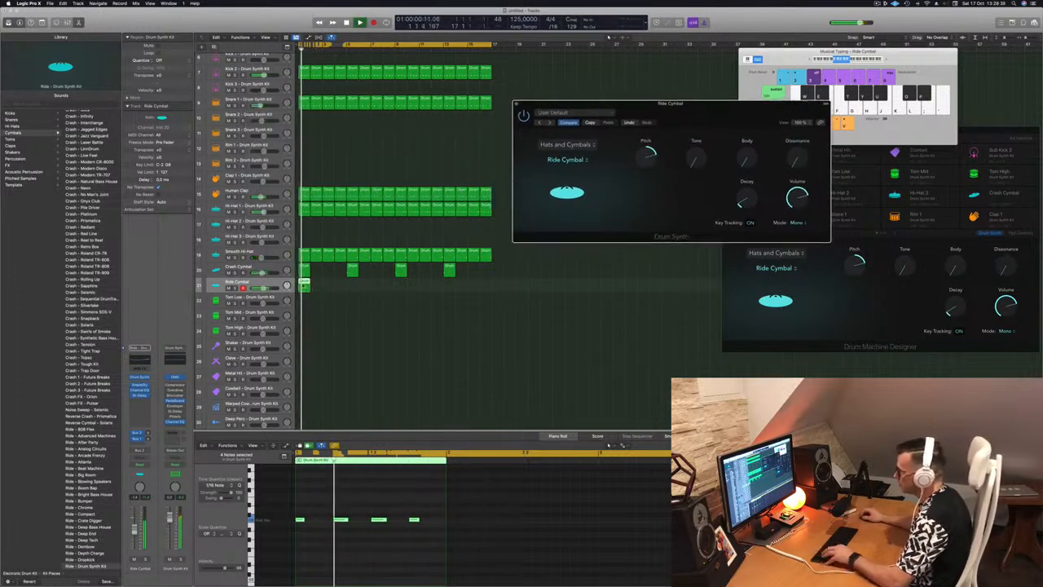
Step: Repeat the Ride Cymbal region along its track to fill all 16 bars
left_click_drag(310, 288, 398, 289)
left_click(316, 283)
left_click_drag(705, 108, 518, 136)
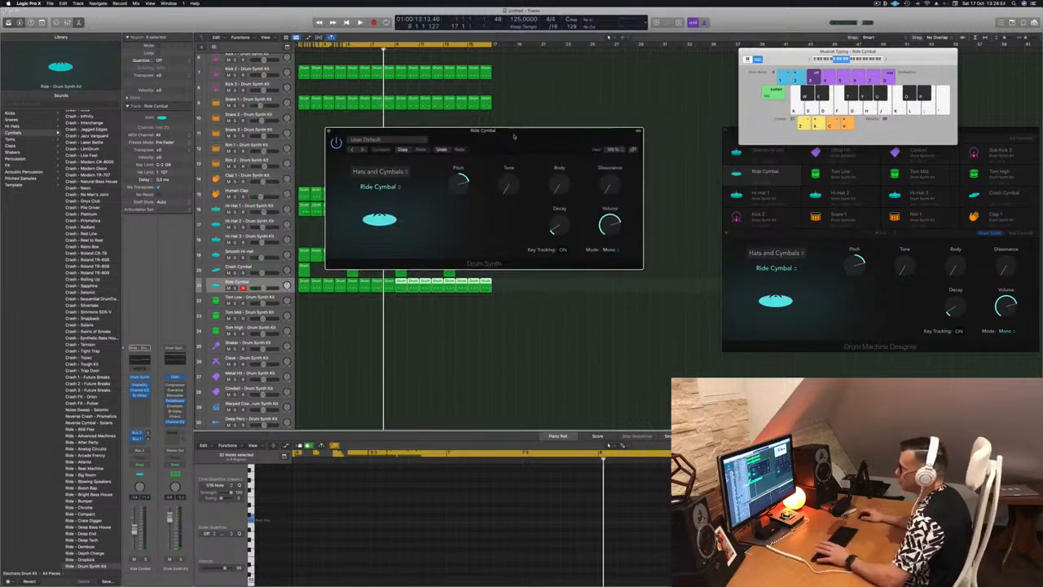
Step: Play the beat from the start and set the Ride Cymbal's Pitch back to 0
key("Return")
key("space")
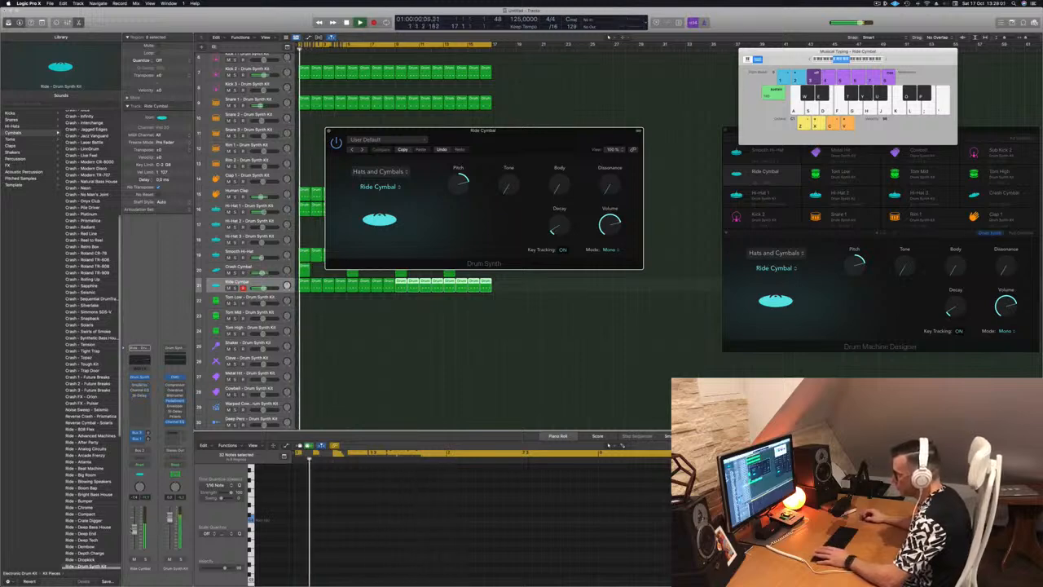
left_click(478, 186)
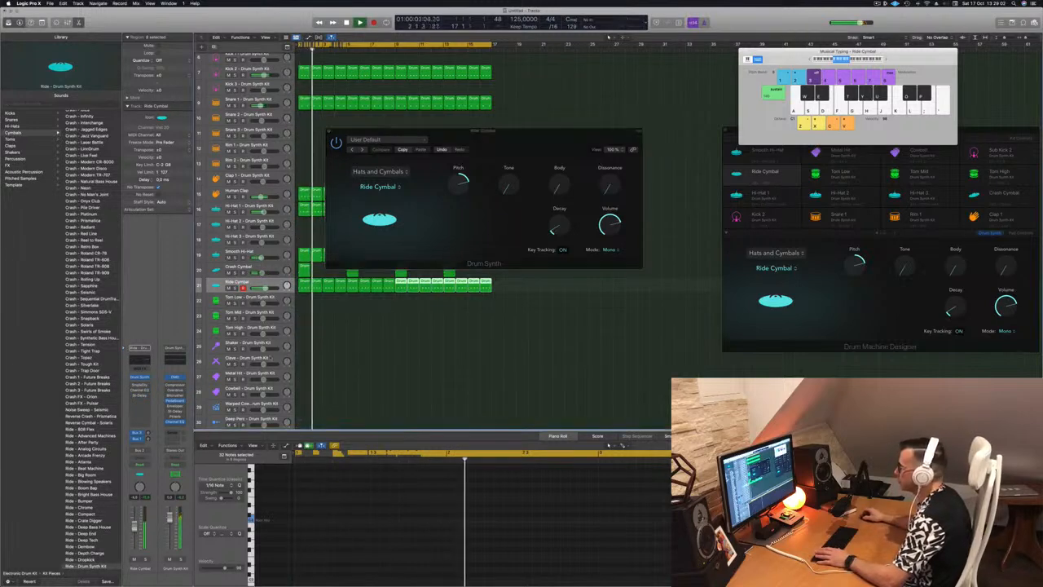
left_click_drag(460, 184, 454, 207)
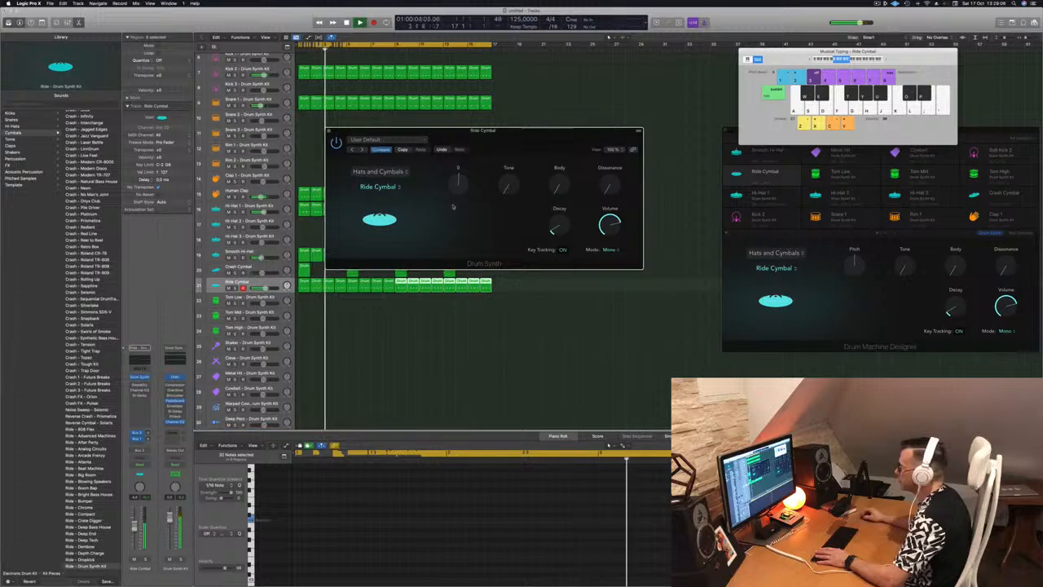
left_click_drag(456, 132, 799, 132)
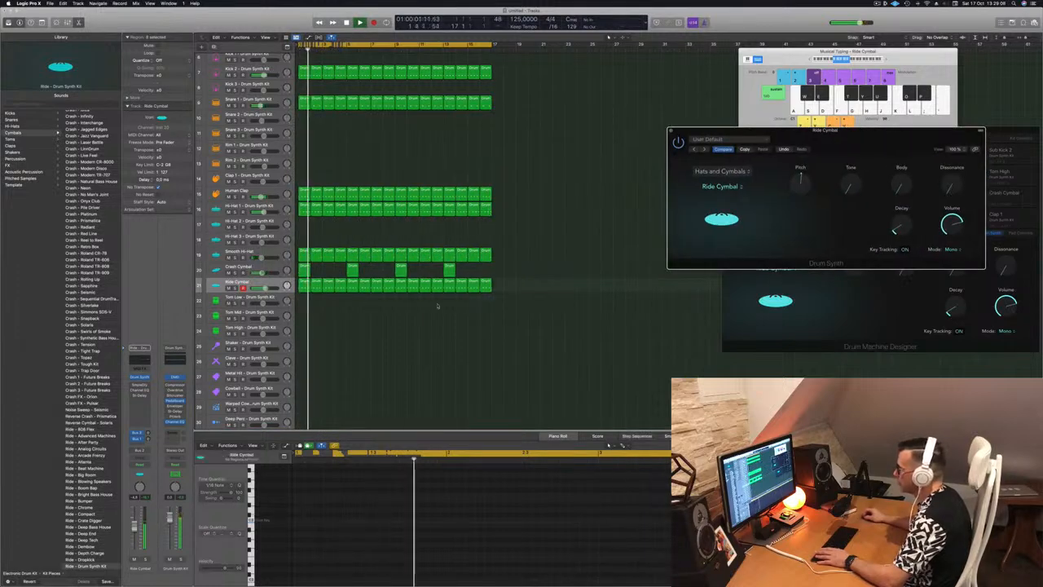
Step: Select all Ride Cymbal regions, audition Bell Cymbal as the track's sound and switch back to Ride Cymbal
left_click_drag(299, 300, 537, 286)
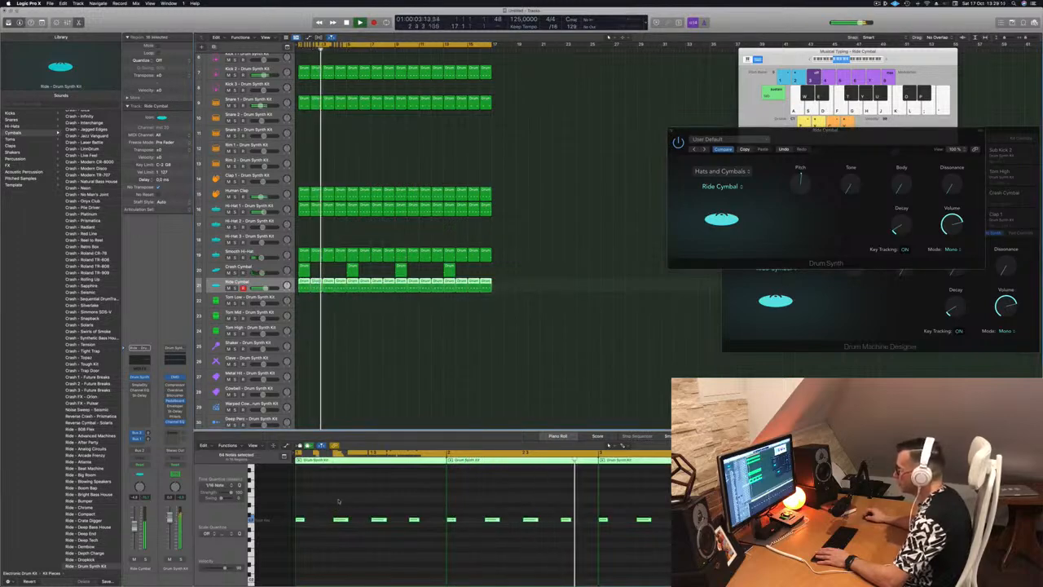
left_click_drag(700, 131, 419, 143)
left_click(440, 199)
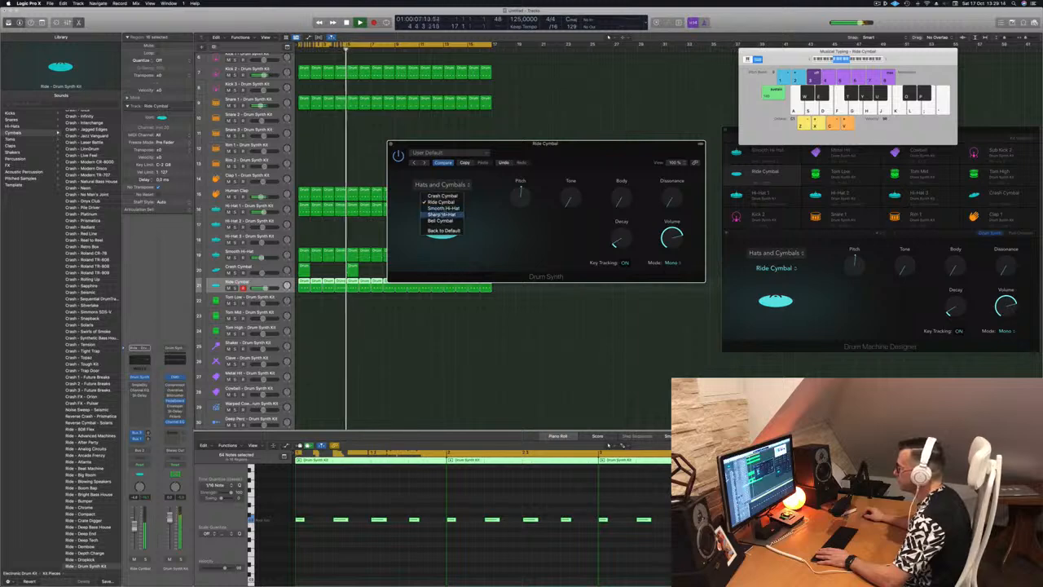
left_click(440, 220)
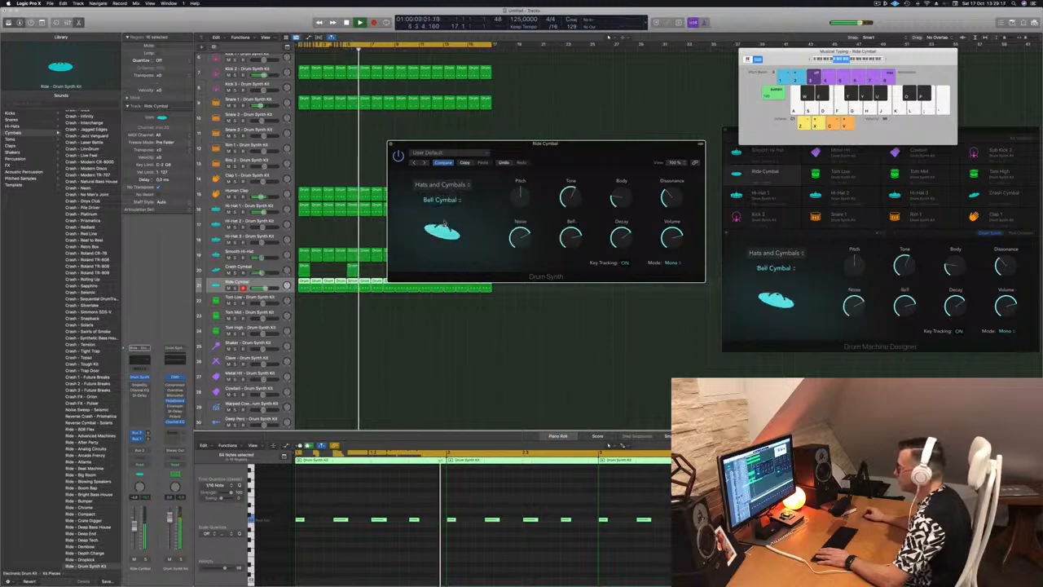
left_click(450, 207)
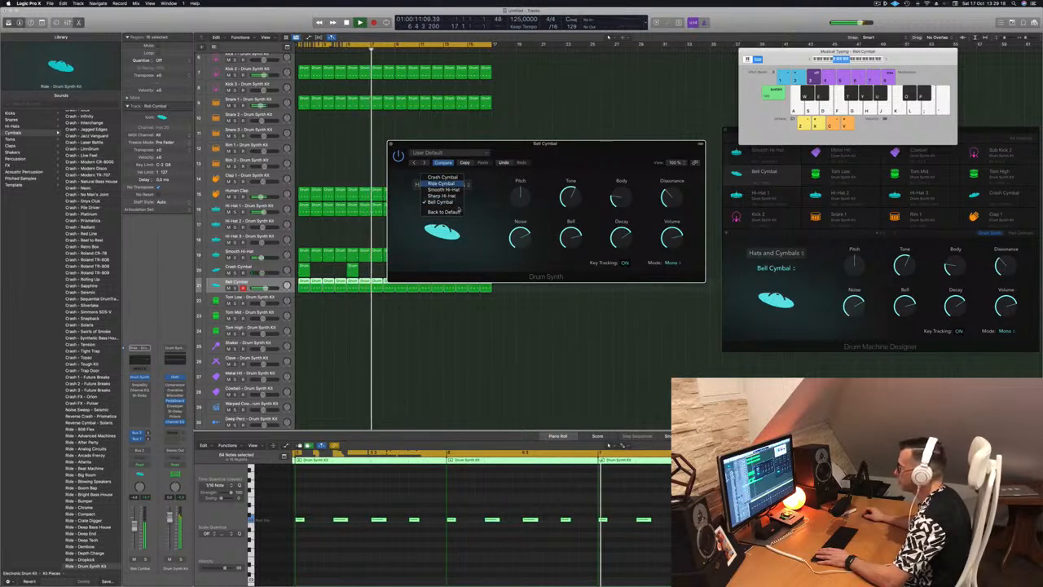
left_click(448, 187)
Step: Try higher Tone and Body on the Ride Cymbal, return both to the minimum, and raise Dissonance and set Decay to about 19.4
left_click_drag(520, 195, 587, 142)
left_click_drag(621, 197, 621, 170)
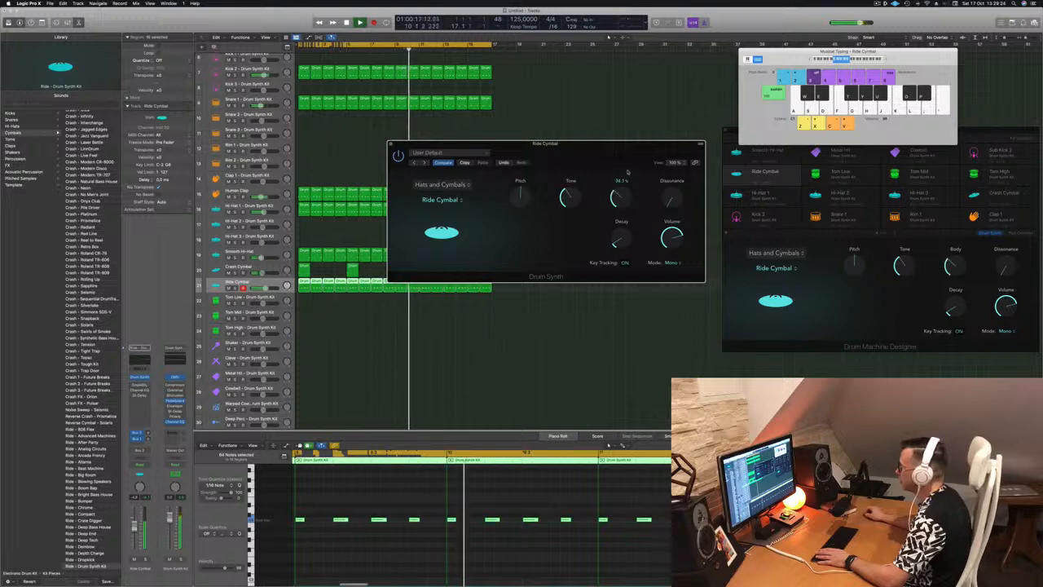
left_click_drag(568, 196, 569, 220)
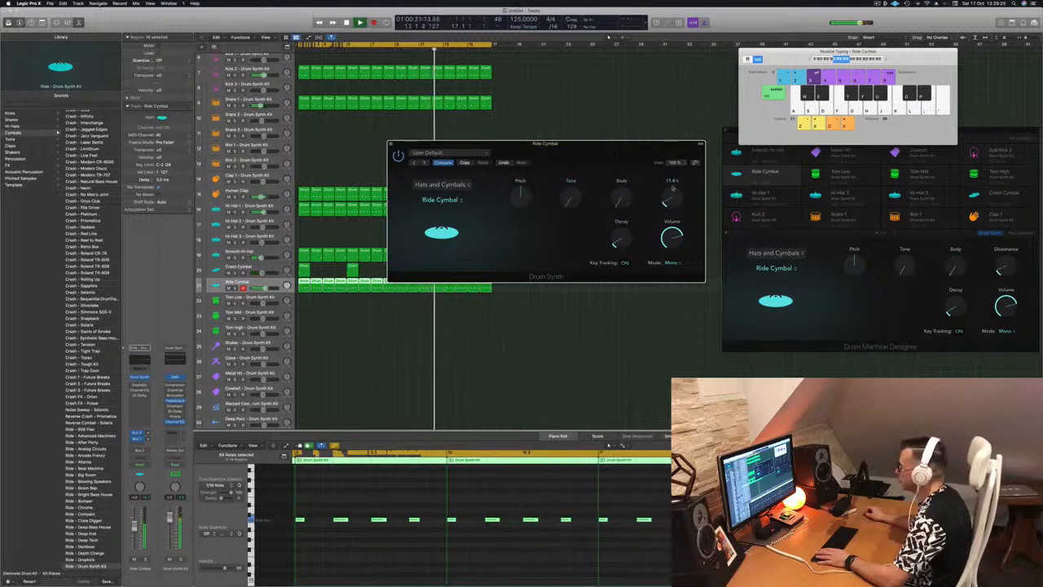
left_click_drag(677, 104, 678, 183)
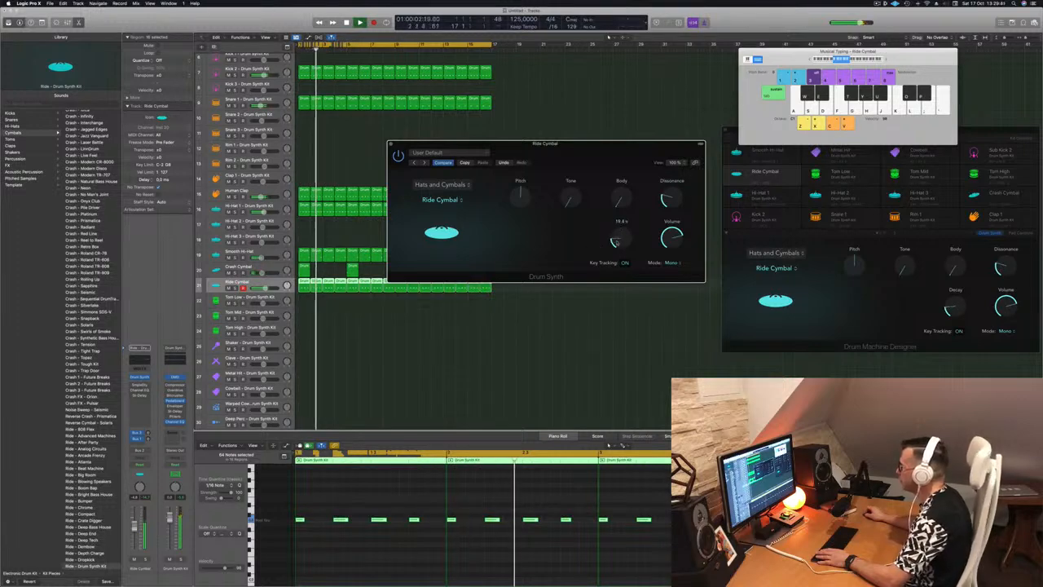
Step: Fine-tune the Ride Cymbal's Decay, close its Drum Synth window and play the beat from the start
left_click_drag(617, 242, 616, 242)
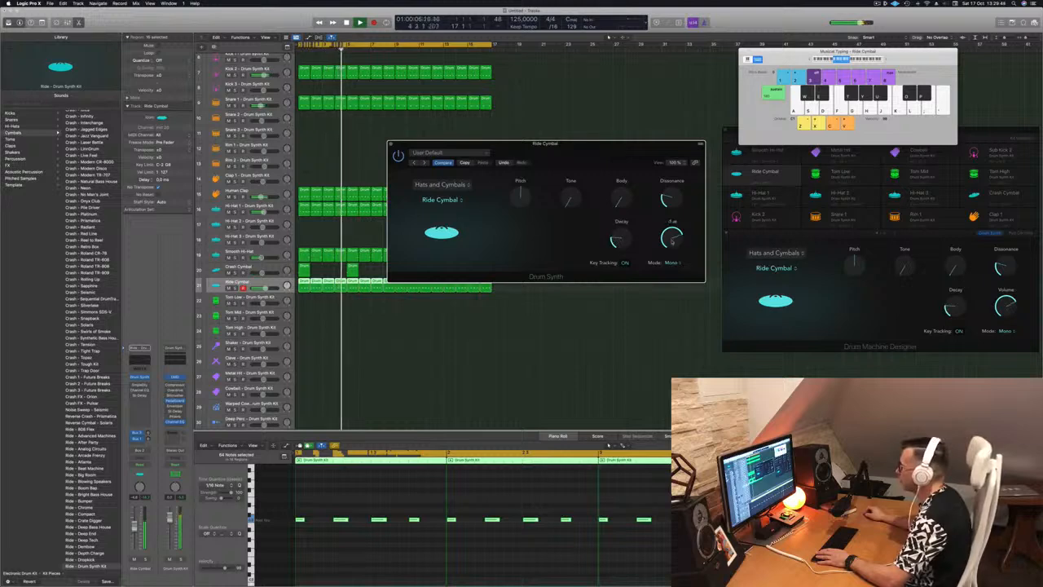
left_click_drag(678, 158, 807, 165)
left_click(520, 149)
key("space")
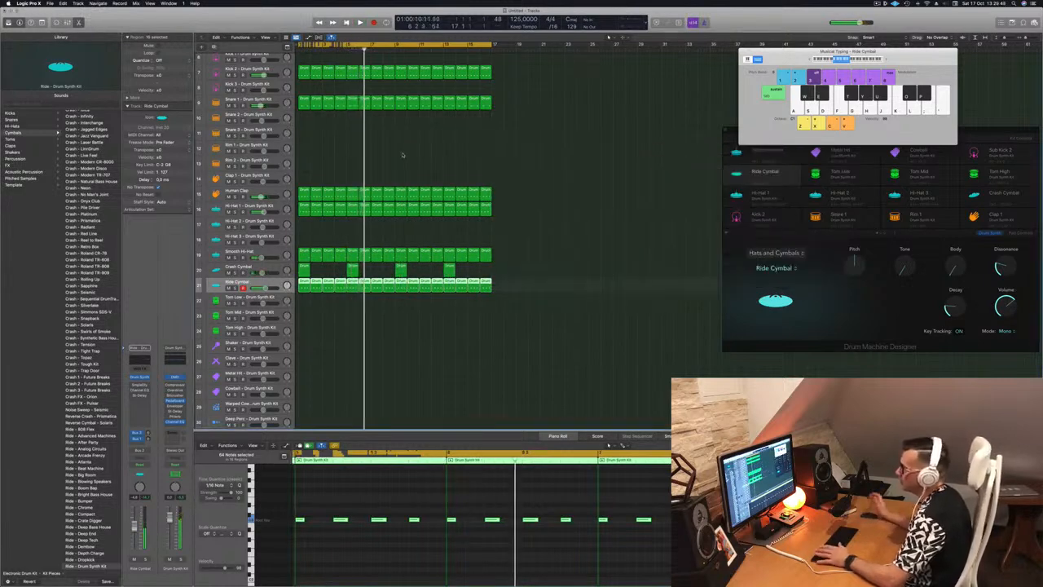
key("space")
left_click(345, 356)
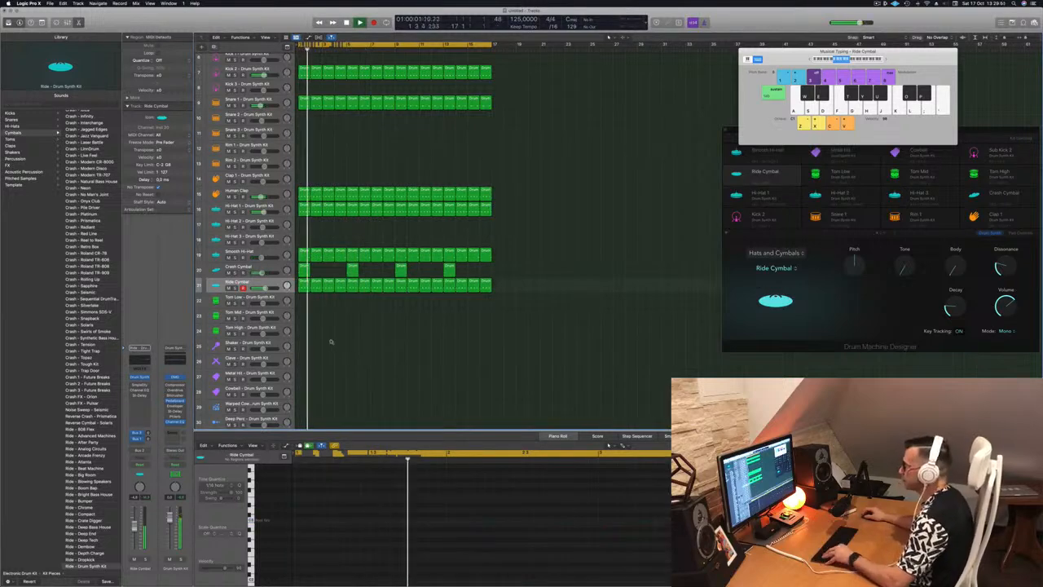
Step: Copy the first Ride Cymbal region to the Tom Low track and reduce it to a single note
scroll(336, 342, "down", 2)
scroll(336, 343, "down", 3)
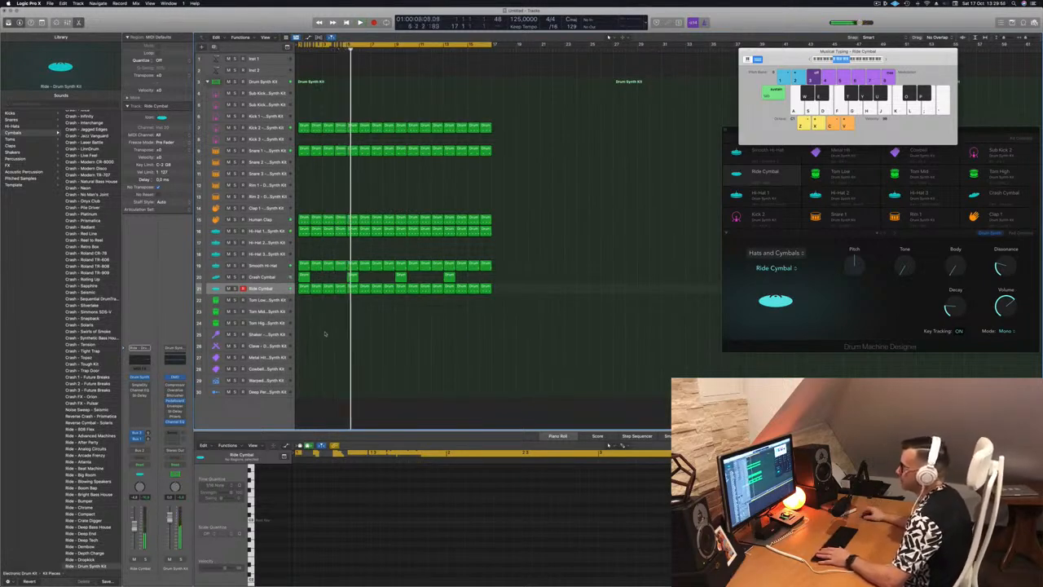
left_click(301, 289)
left_click_drag(301, 289, 299, 305)
left_click_drag(299, 507, 455, 541)
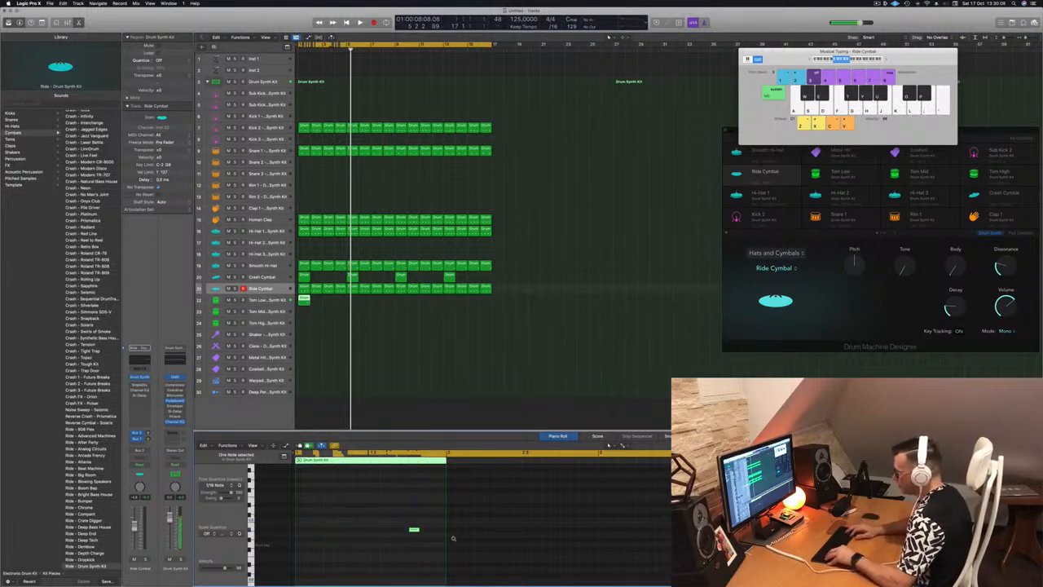
Step: Move the Tom Low note to the third sixteenth of beat 4 and play the bar to check it
key("space")
key("alt+Right")
key("space")
key("space")
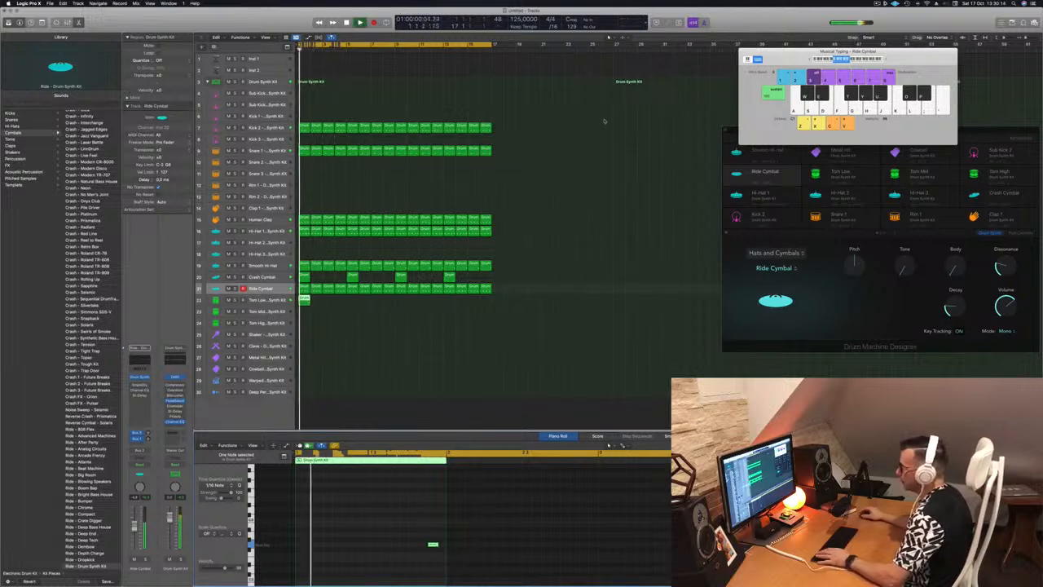
key("space")
Step: Repeat the Tom Low region along its track to fill all 16 bars and play the beat with that track selected
left_click_drag(306, 302, 404, 308)
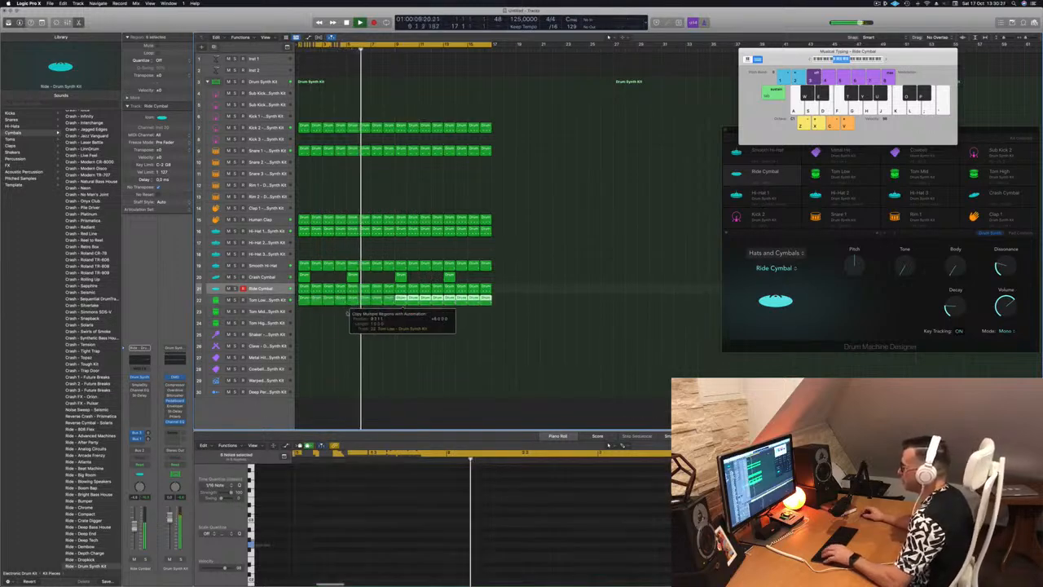
key("space")
key("space")
key("Down")
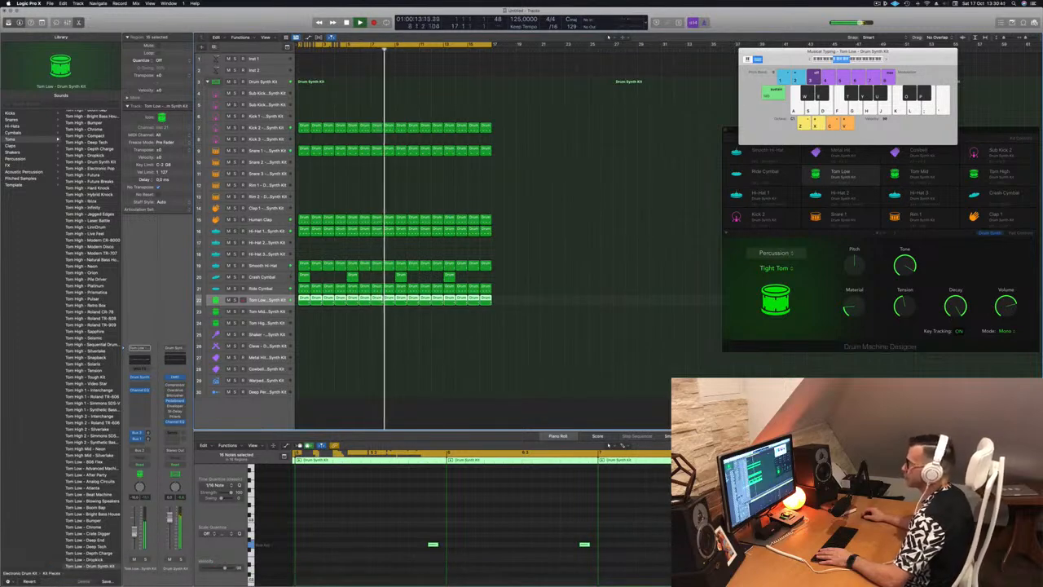
left_click(629, 231)
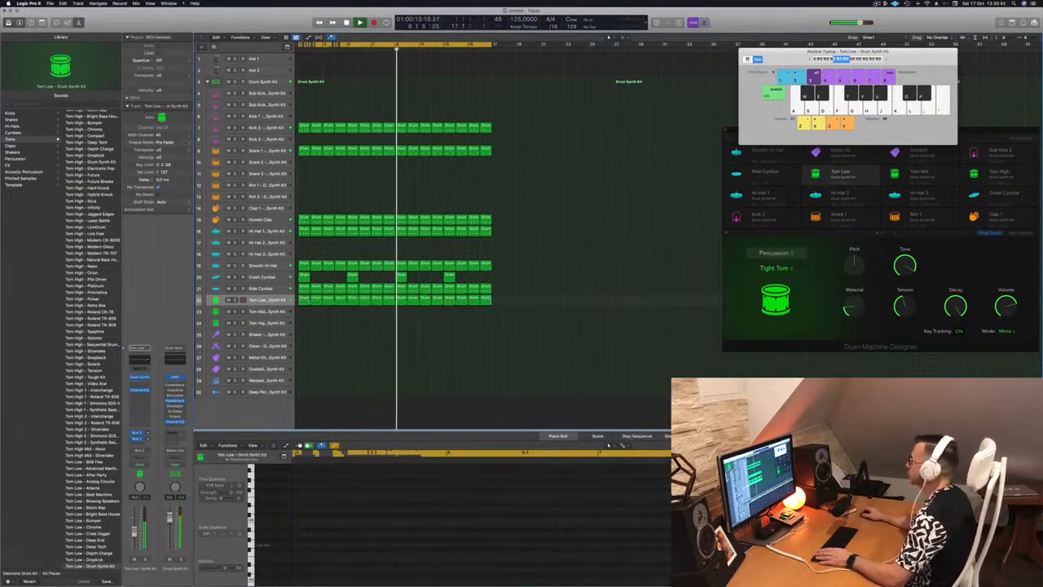
Step: Copy the first Tom Low region to the Tom Mid track and place two notes, on the third sixteenth of beat 2 and on beat 3
left_click(385, 357)
left_click_drag(308, 302, 305, 312)
left_click_drag(371, 498, 462, 577)
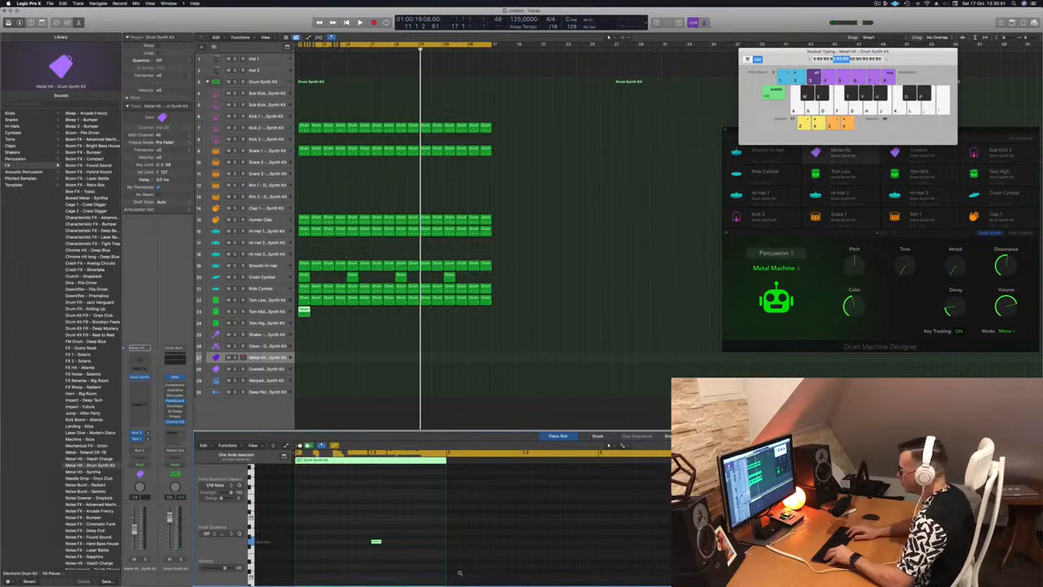
left_click_drag(392, 519, 376, 542)
Step: Play the beat with Tom Mid selected and compare the Tom Mid and Tom Low tracks by soloing each in turn
key("space")
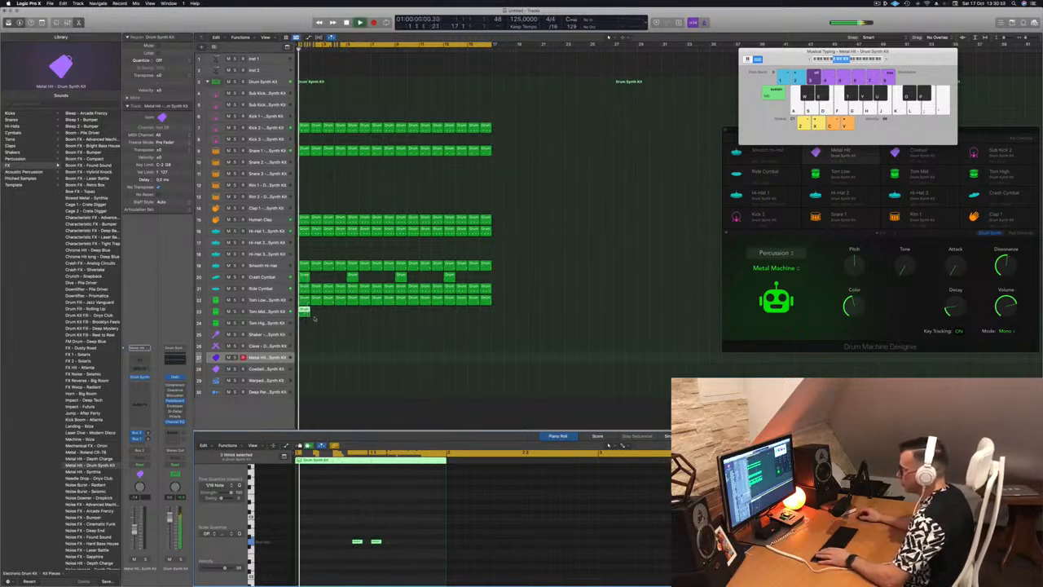
left_click(279, 314)
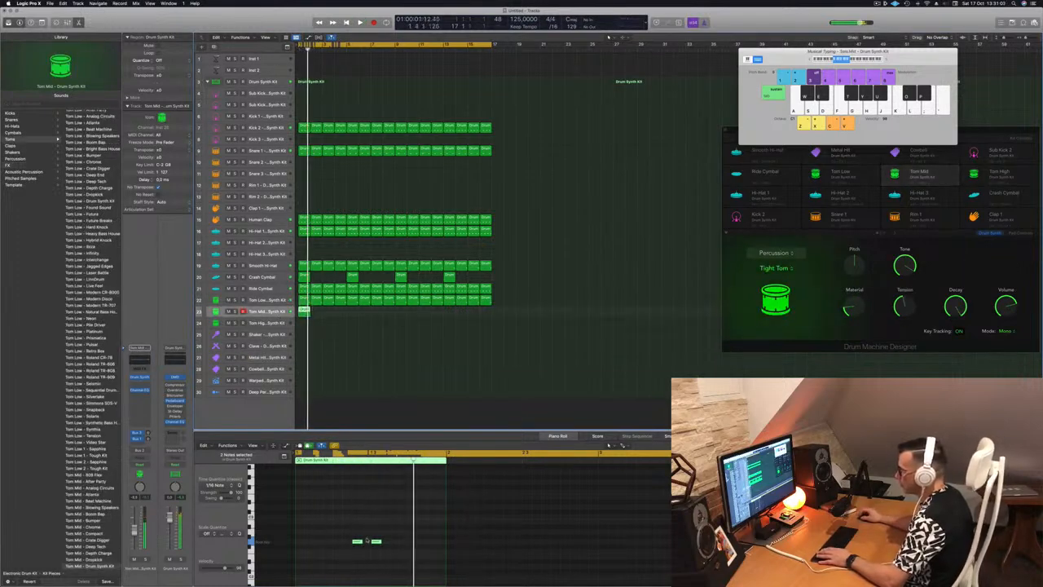
key("space")
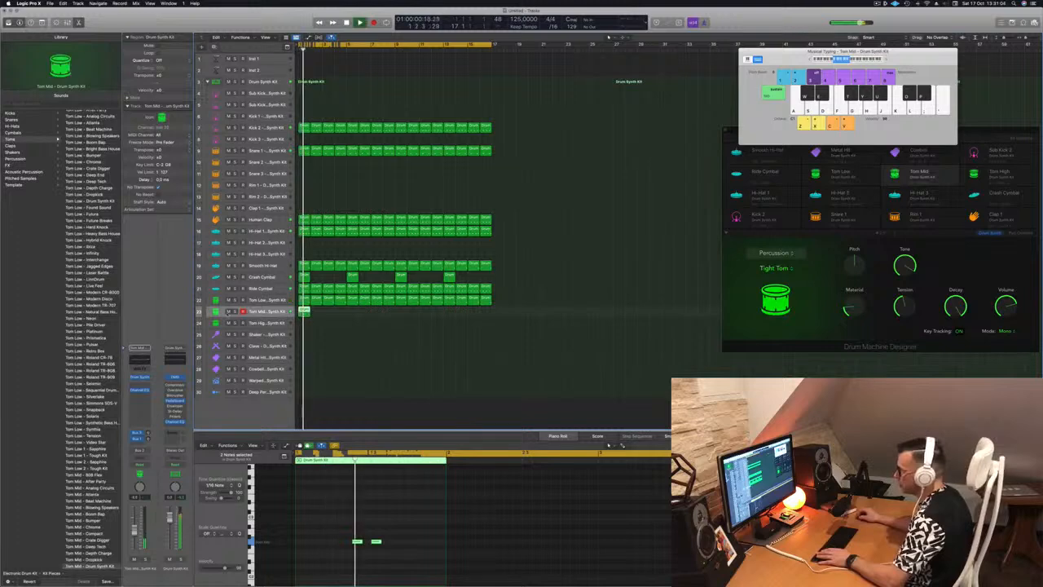
key("s")
key("s")
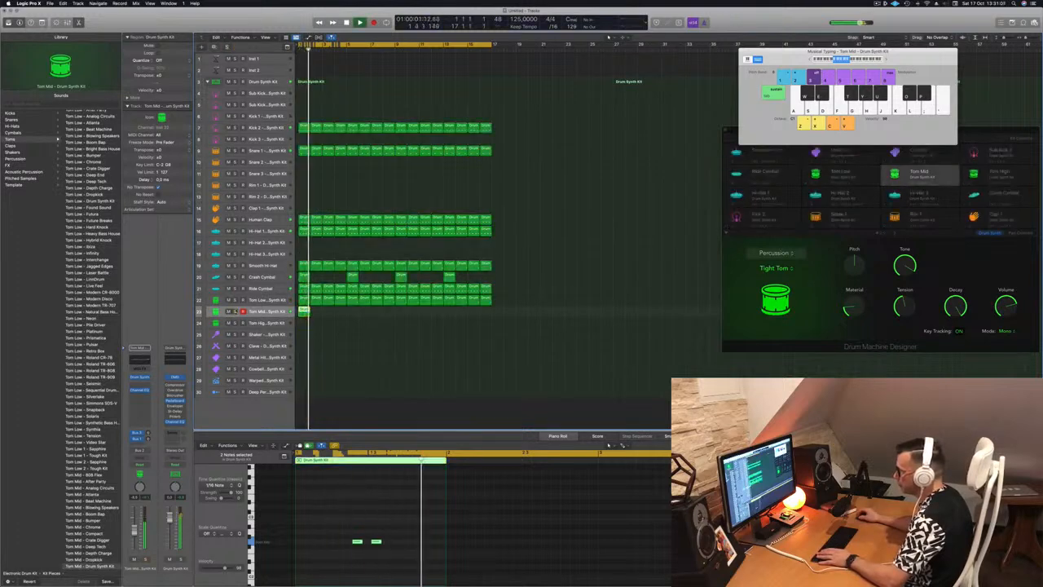
left_click(235, 299)
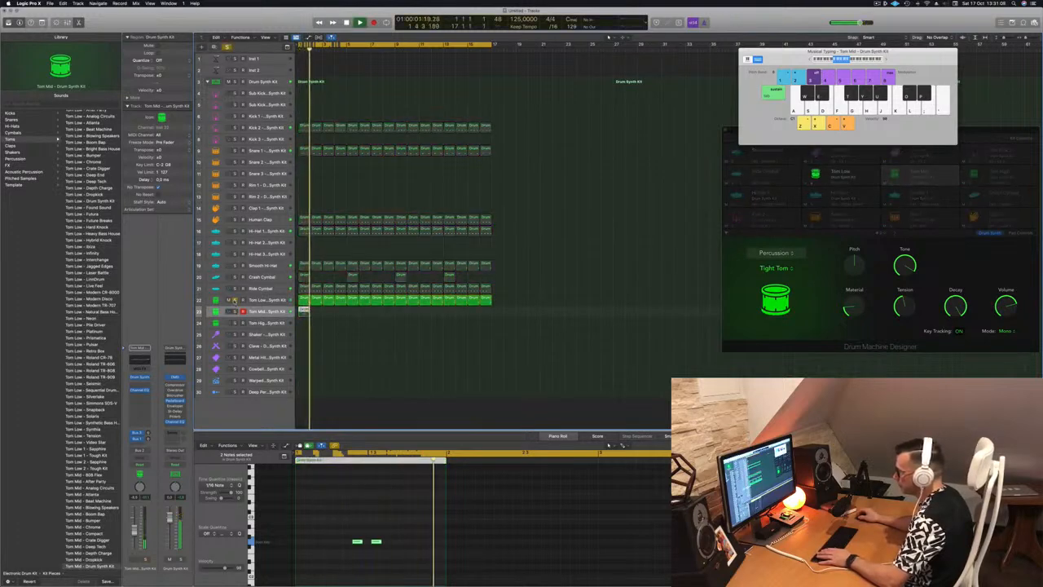
left_click(235, 299)
key("s")
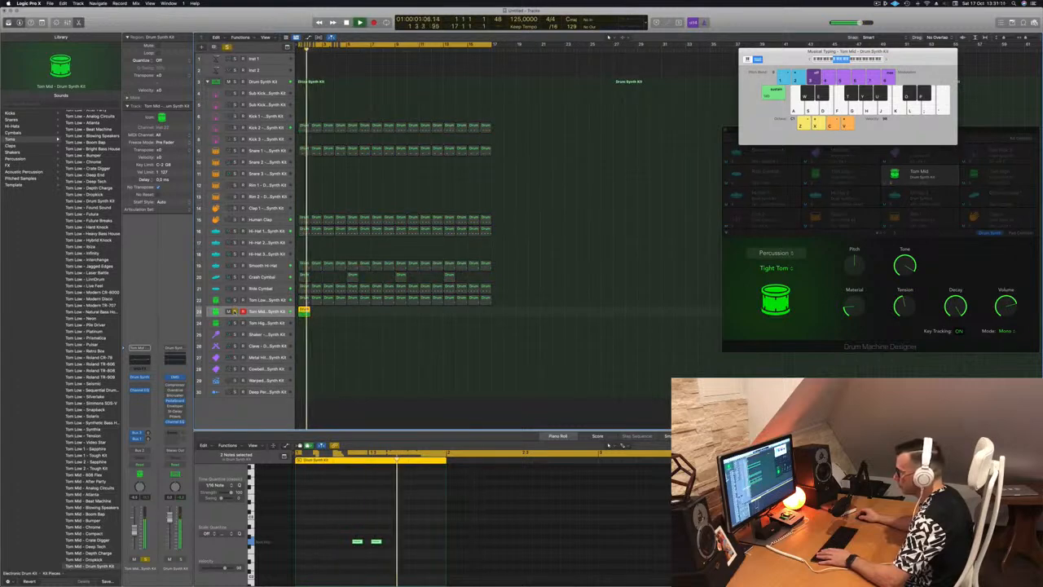
key("s")
left_click(235, 300)
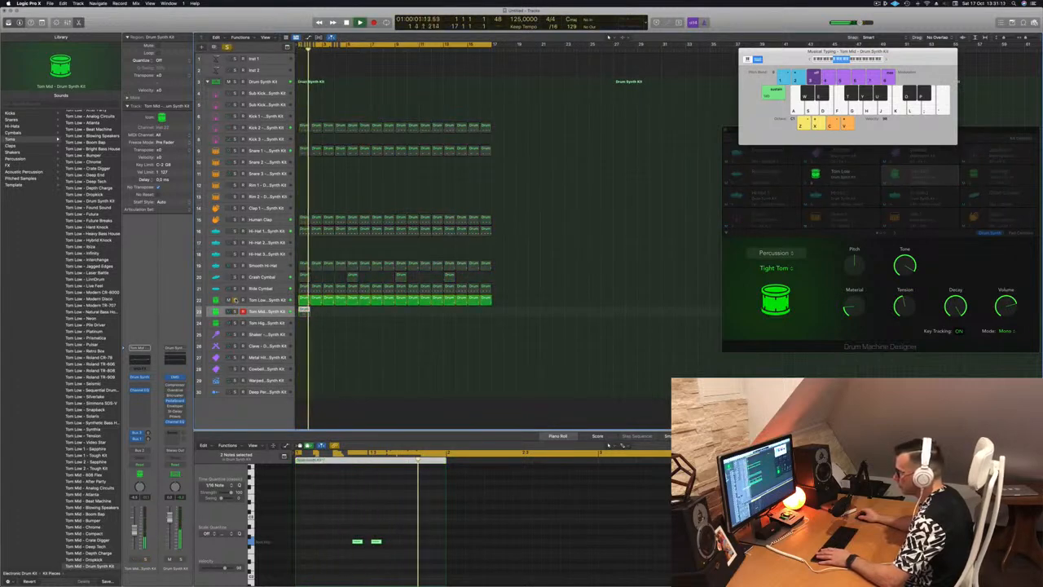
left_click(235, 299)
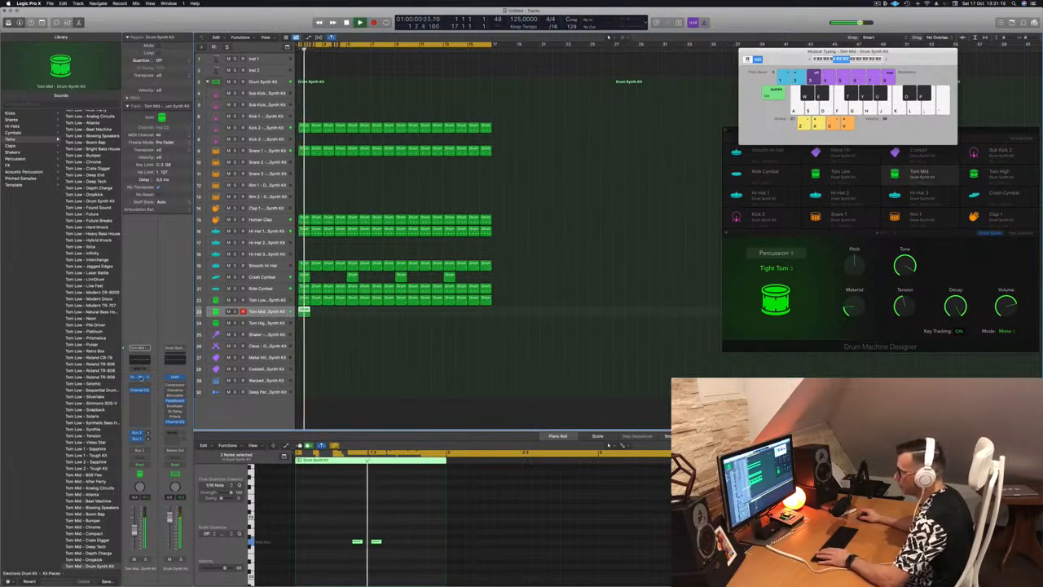
Step: Open Drum Synth for the Tom Mid track and change its sound from Tight Tom to Deep Tom
key("v")
left_click_drag(530, 95, 613, 151)
left_click(526, 189)
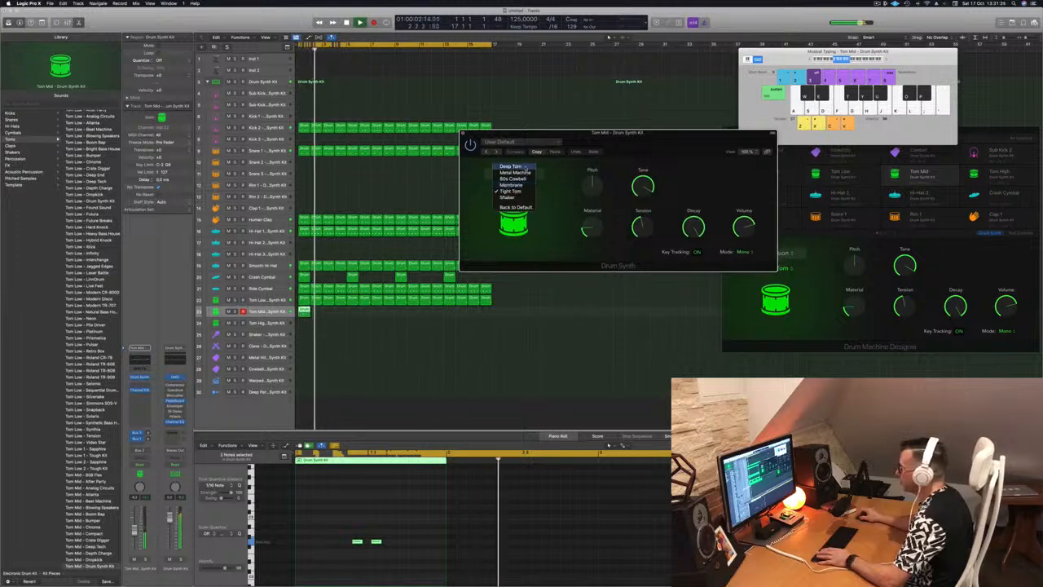
left_click(511, 167)
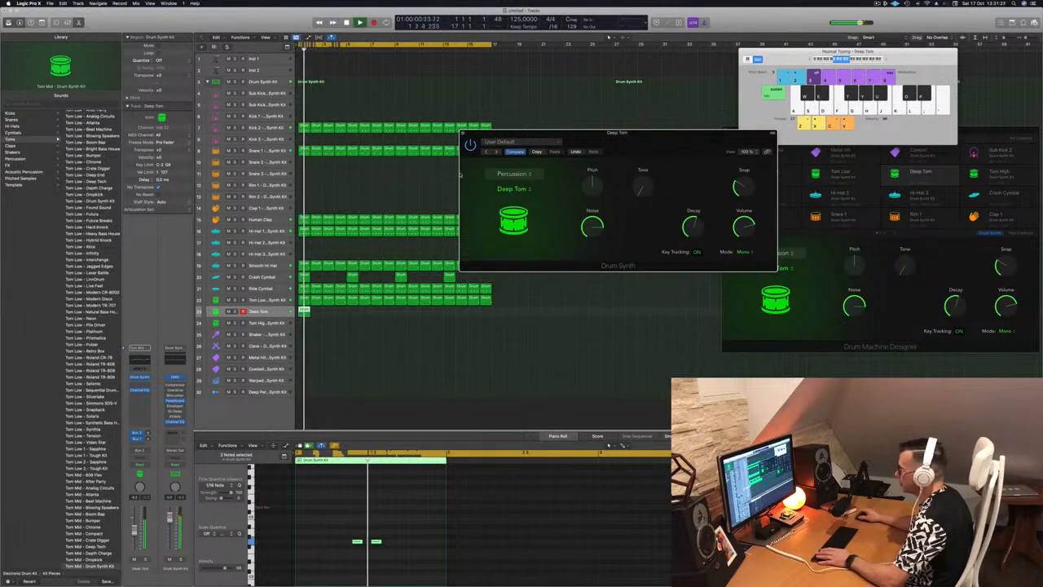
left_click_drag(661, 141, 580, 147)
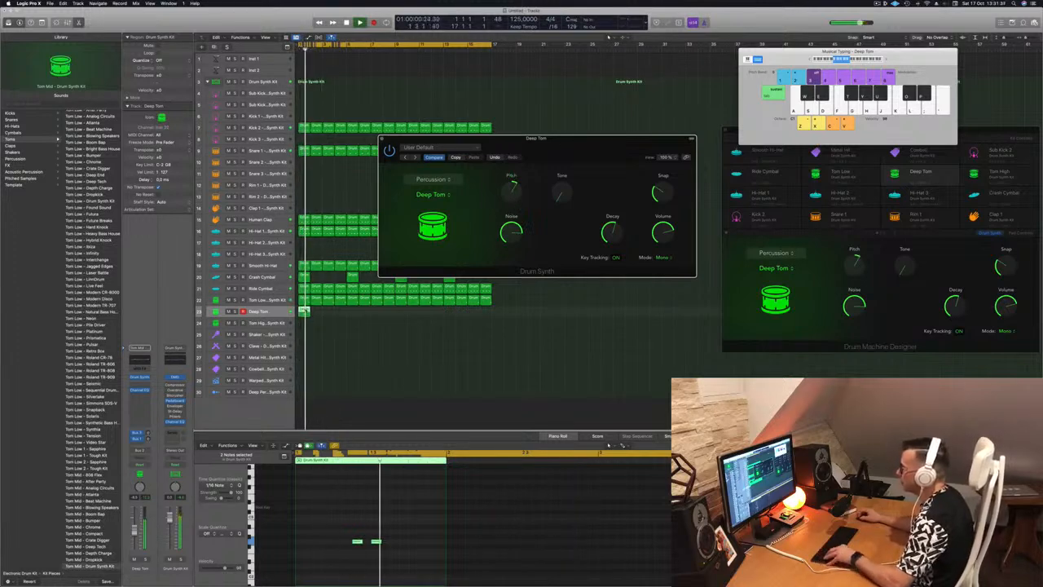
Step: Repeat the Deep Tom region along its track to fill all 16 bars
left_click_drag(317, 314, 317, 314)
left_click_drag(328, 317, 400, 318)
left_click(349, 318)
Step: Set the Deep Tom's Pitch to 0, raise its Tone, lower its Noise and close Drum Synth
left_click_drag(581, 152, 630, 185)
left_click_drag(561, 224, 564, 246)
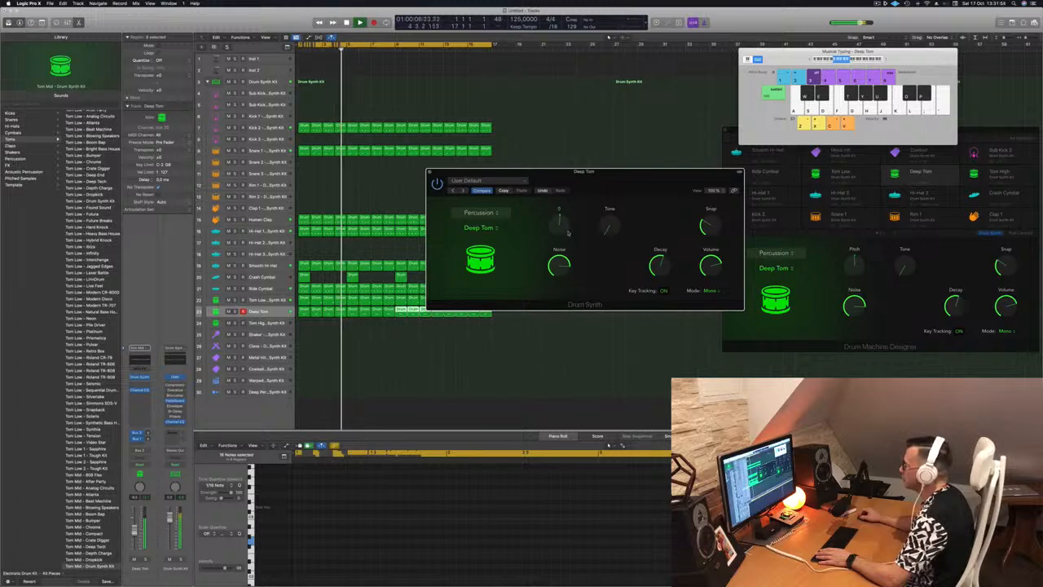
left_click_drag(608, 228, 610, 226)
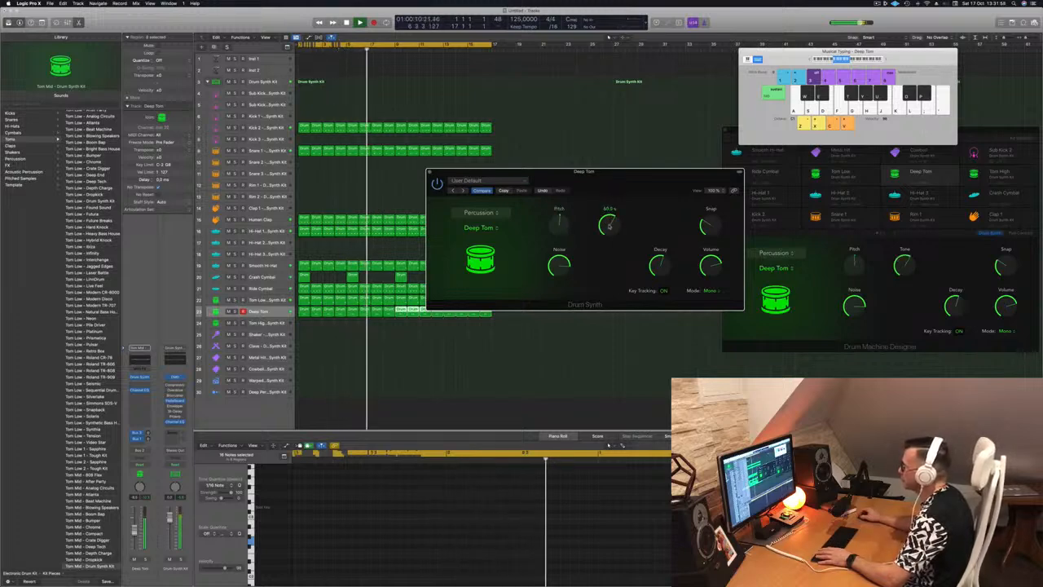
left_click_drag(629, 186, 636, 159)
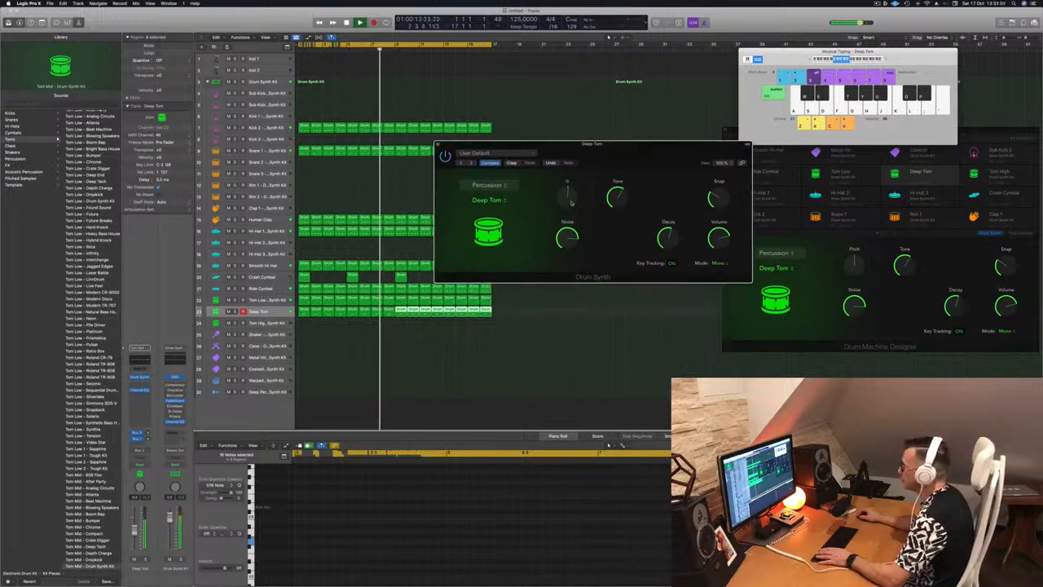
left_click_drag(604, 147, 575, 146)
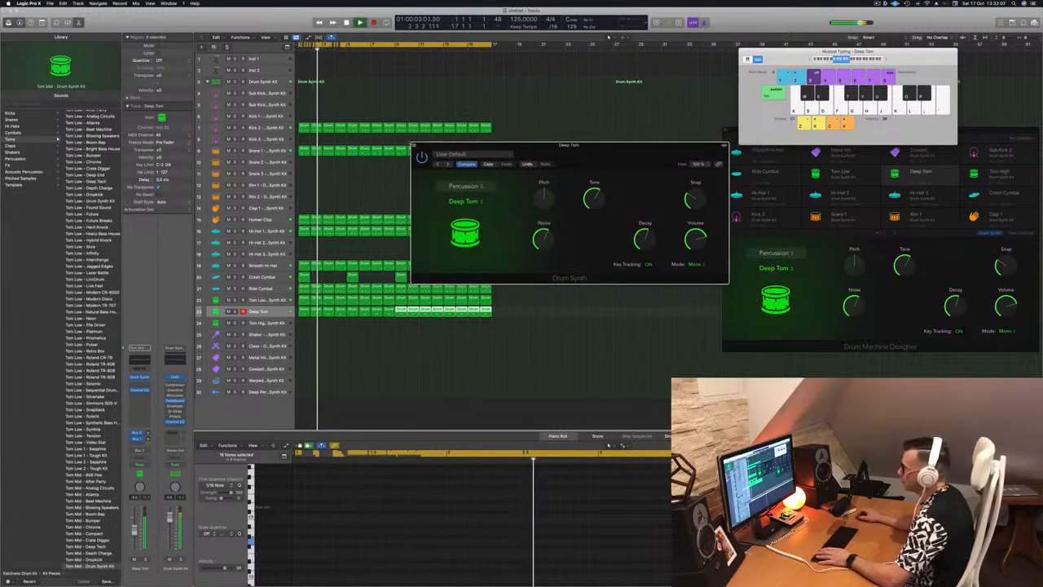
left_click(414, 145)
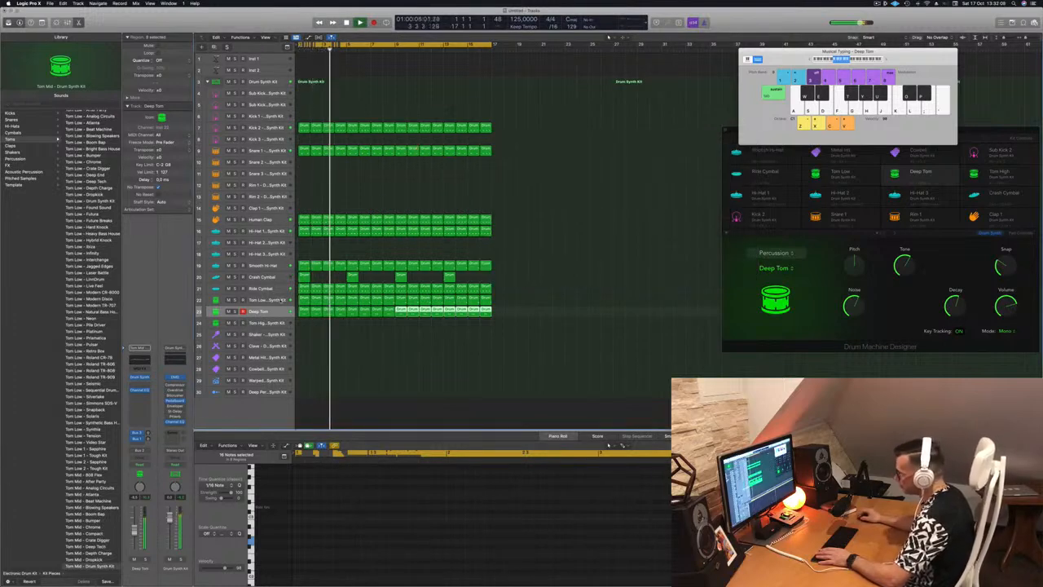
Step: Copy the first Deep Tom region to the Tom High track and select the copy's two notes
left_click(281, 300)
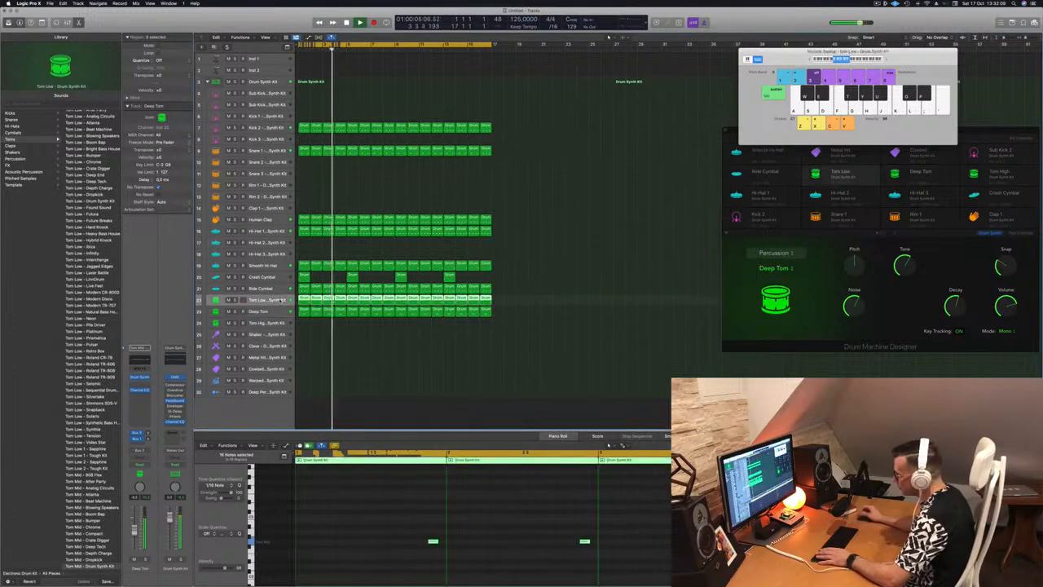
left_click(279, 315)
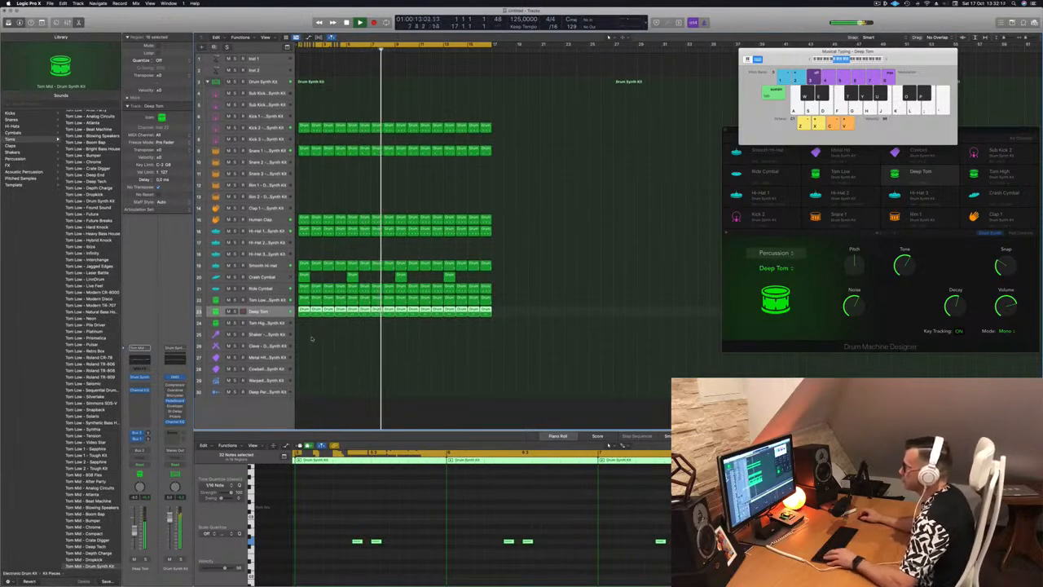
left_click_drag(303, 310, 304, 325)
left_click_drag(343, 527, 421, 558)
Step: Transpose the two Tom High notes up and shift them four sixteenths earlier, then play from the start
key("alt+Up")
key("alt+Up")
key("alt+Up")
key("alt+Up")
key("alt+Up")
key("alt+Up")
key("alt+Up")
key("alt+Left")
key("alt+Left")
key("alt+Left")
key("alt+Left")
key("Return")
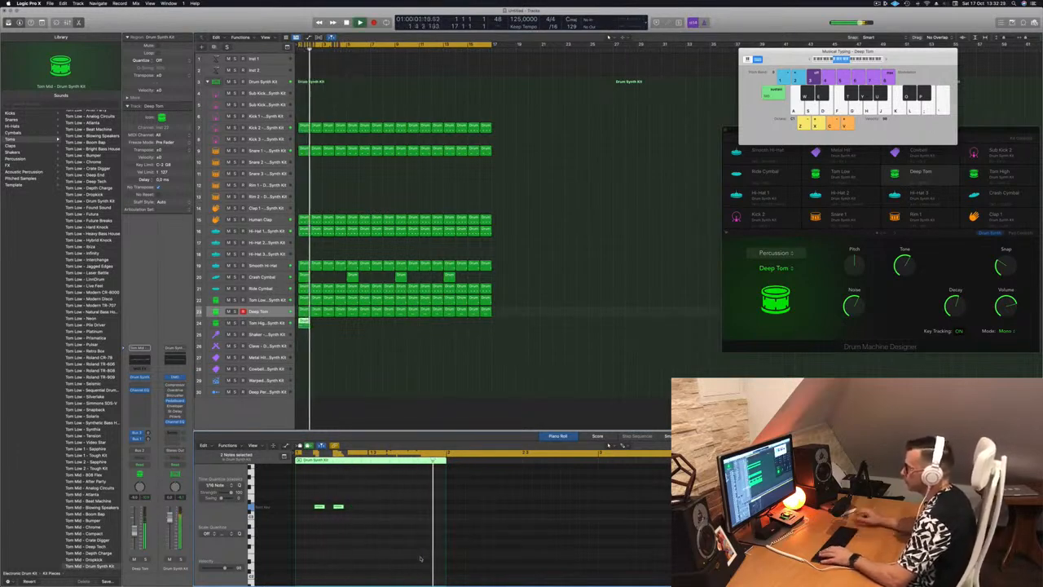
Step: Open Drum Synth for the Tom High track and change its sound from Deep Tom to Membrane
left_click(262, 322)
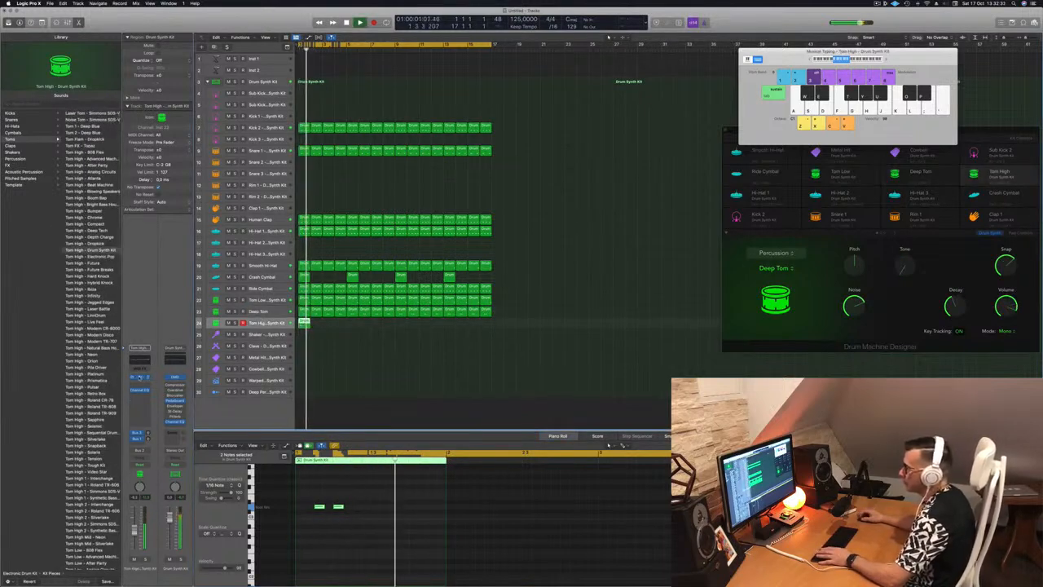
left_click(140, 378)
left_click_drag(528, 88, 649, 107)
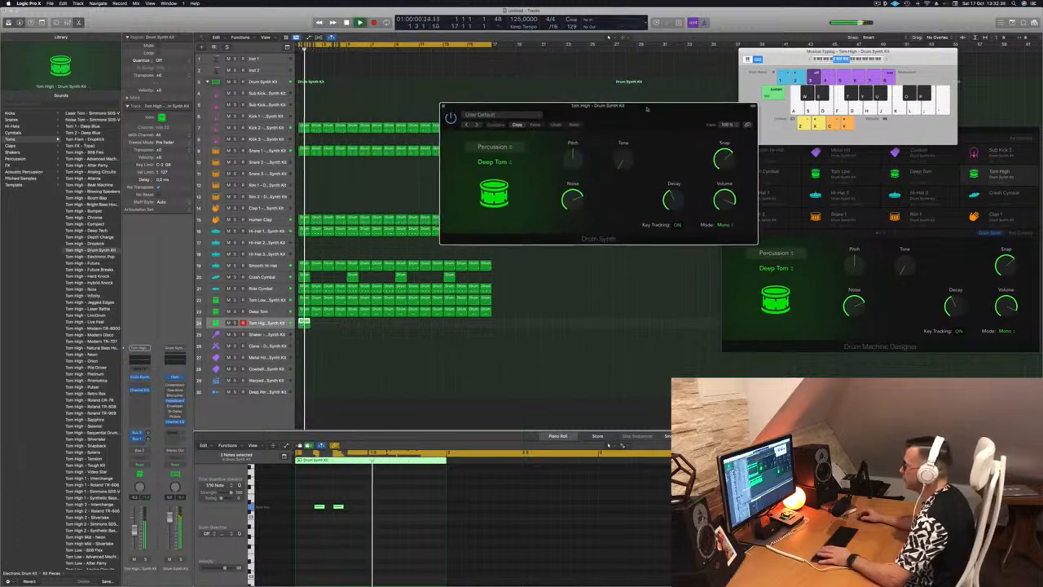
left_click(493, 162)
left_click(493, 164)
left_click(493, 162)
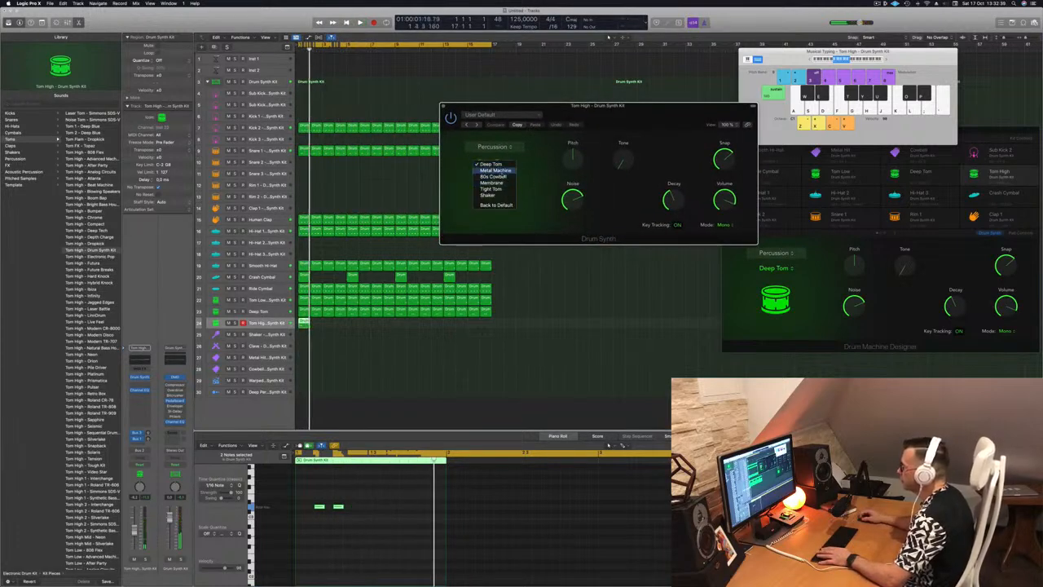
left_click(509, 183)
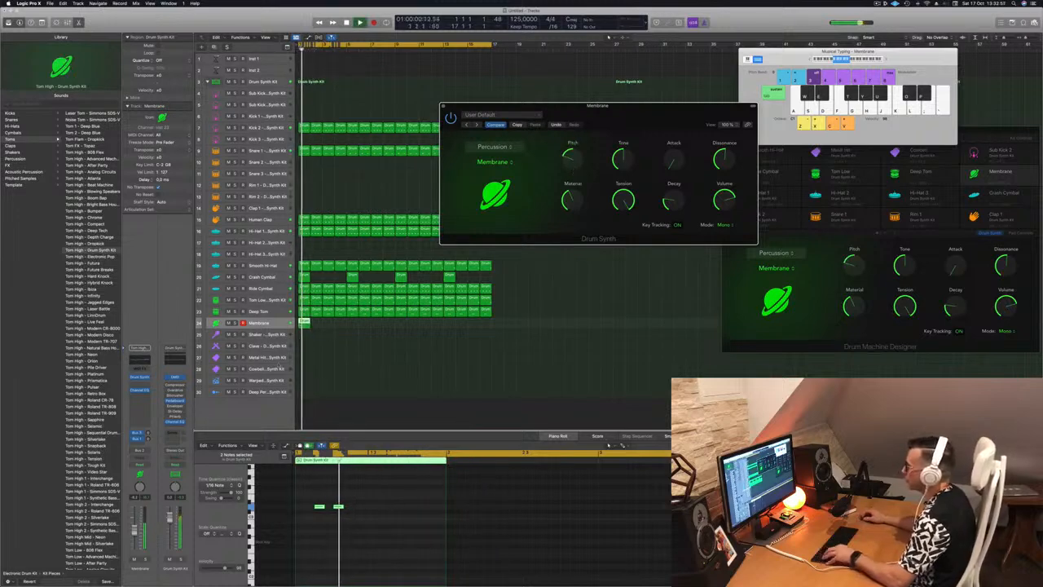
Step: Repeat the Membrane region along its track to fill all 16 bars
left_click_drag(317, 327, 352, 327)
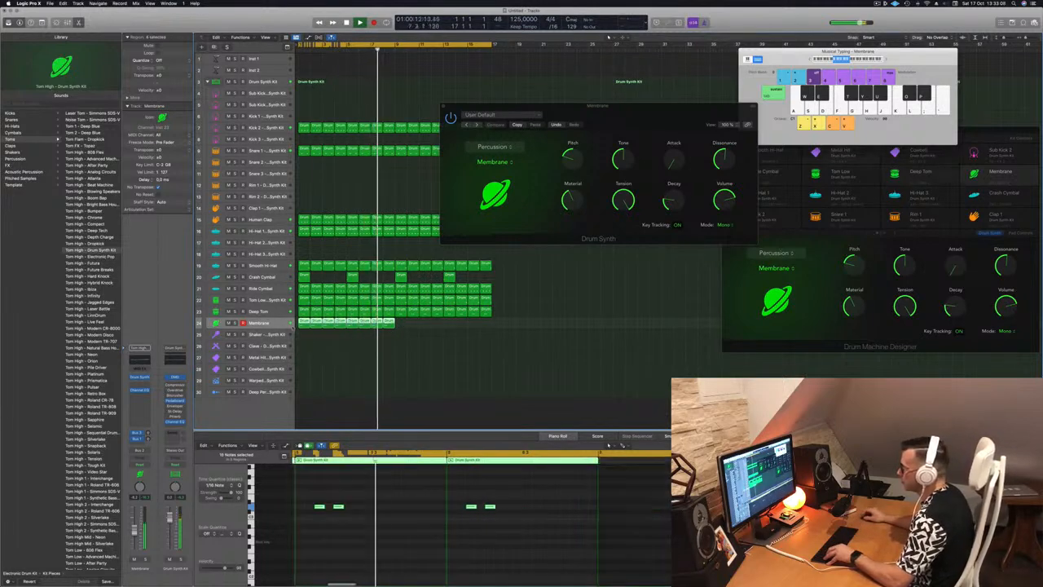
left_click_drag(394, 323, 397, 329)
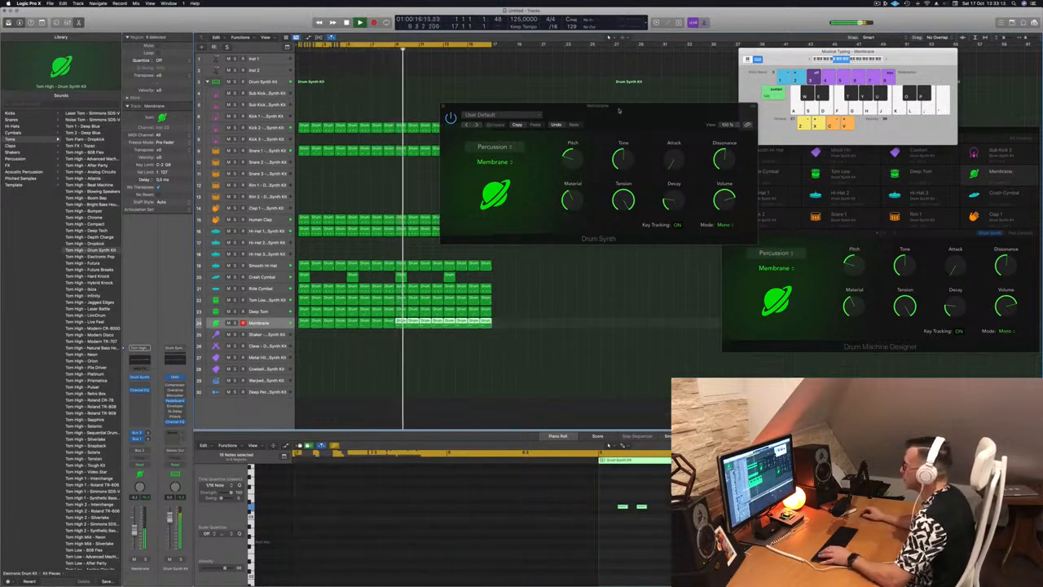
Step: Set the Membrane's Pitch to 0 in Drum Synth while the beat plays
left_click_drag(540, 159, 567, 161)
left_click(279, 324)
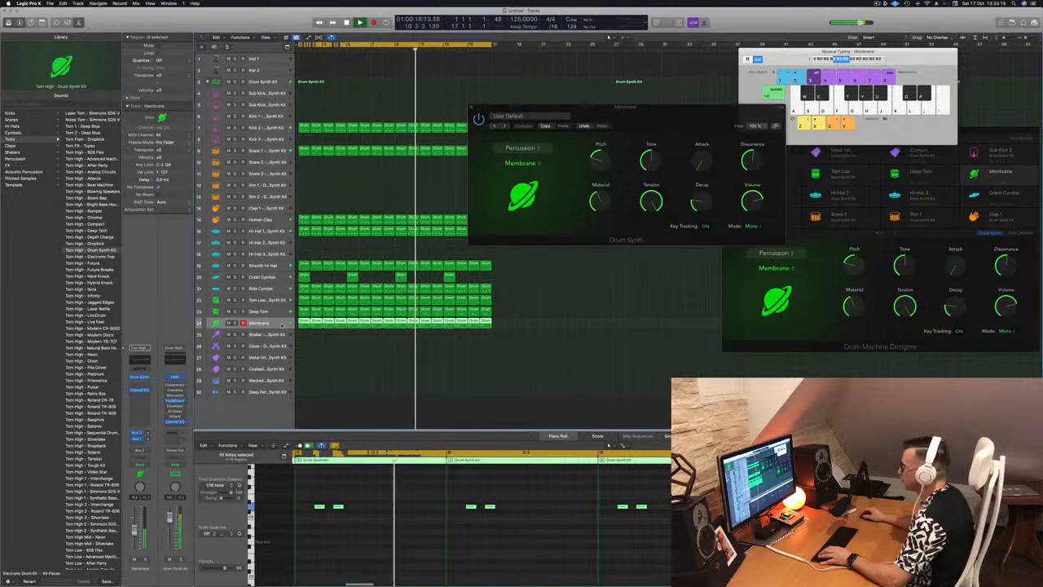
left_click(380, 387)
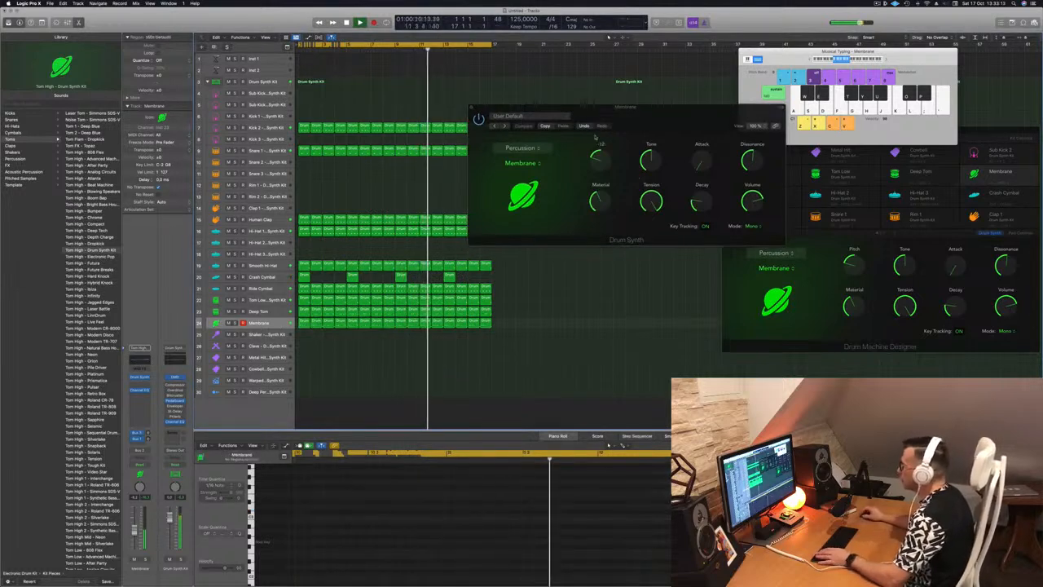
left_click(601, 154)
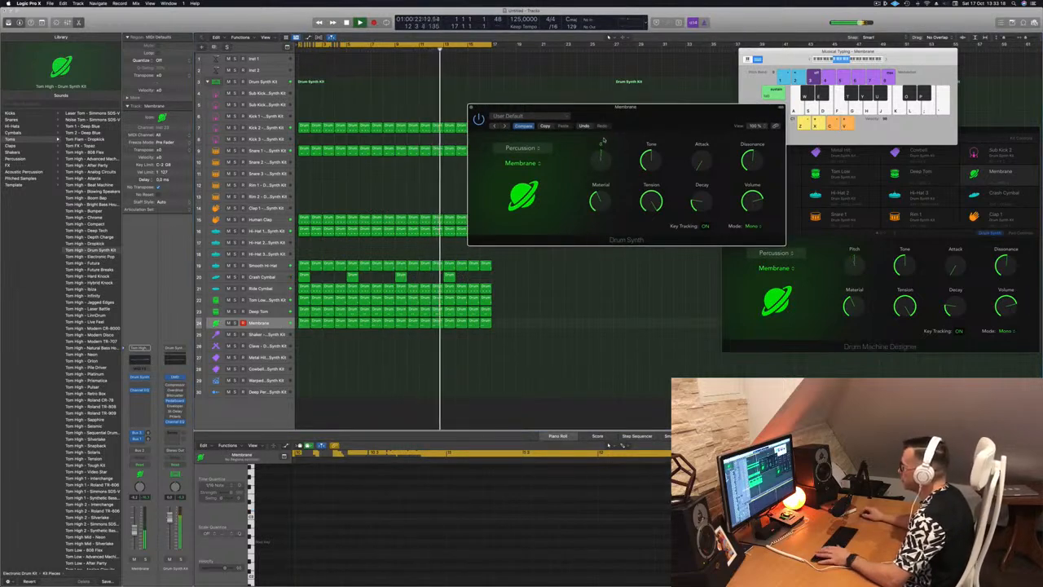
left_click_drag(634, 116, 619, 140)
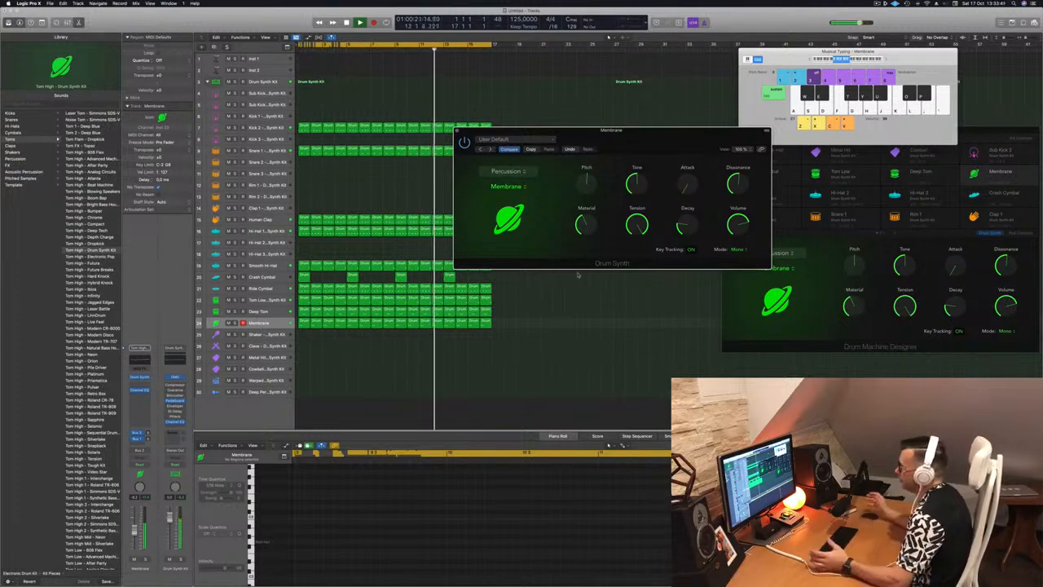
left_click_drag(660, 141, 721, 206)
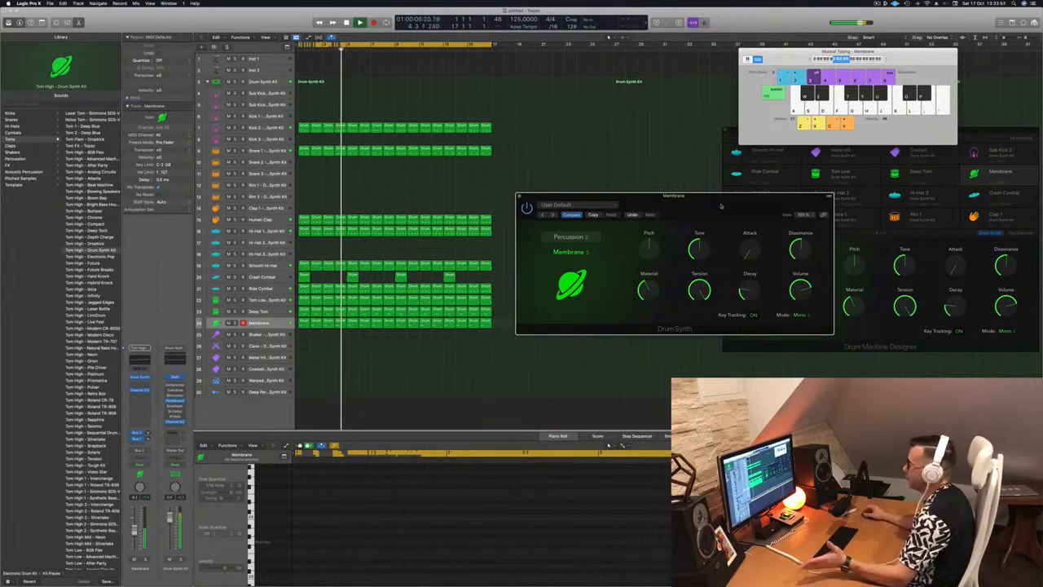
left_click_drag(721, 206, 700, 213)
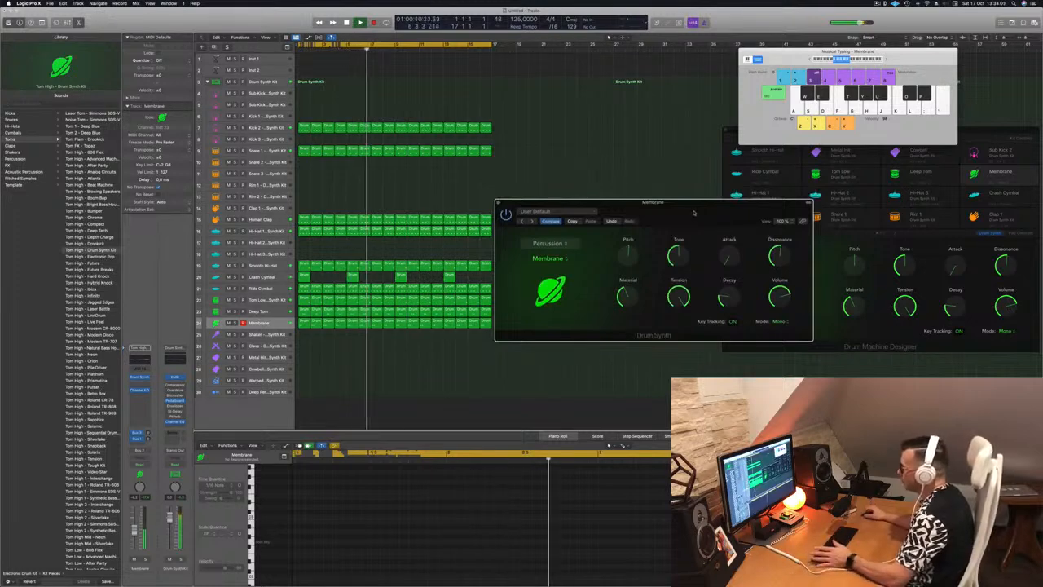
Step: Check the Deep Tom track against Membrane, lower the Membrane track's volume, and close its Drum Synth window
left_click(259, 312)
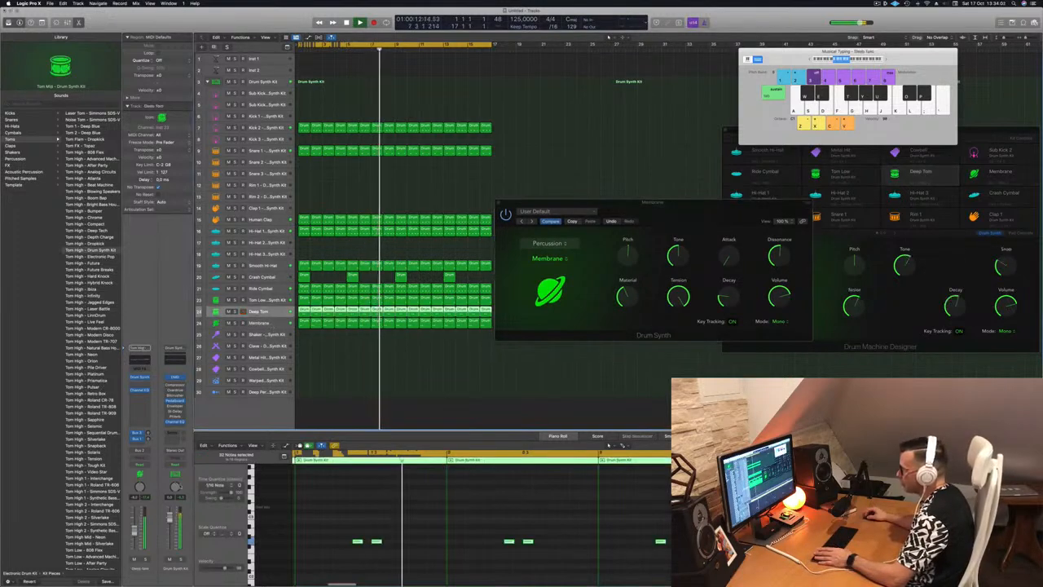
left_click(258, 323)
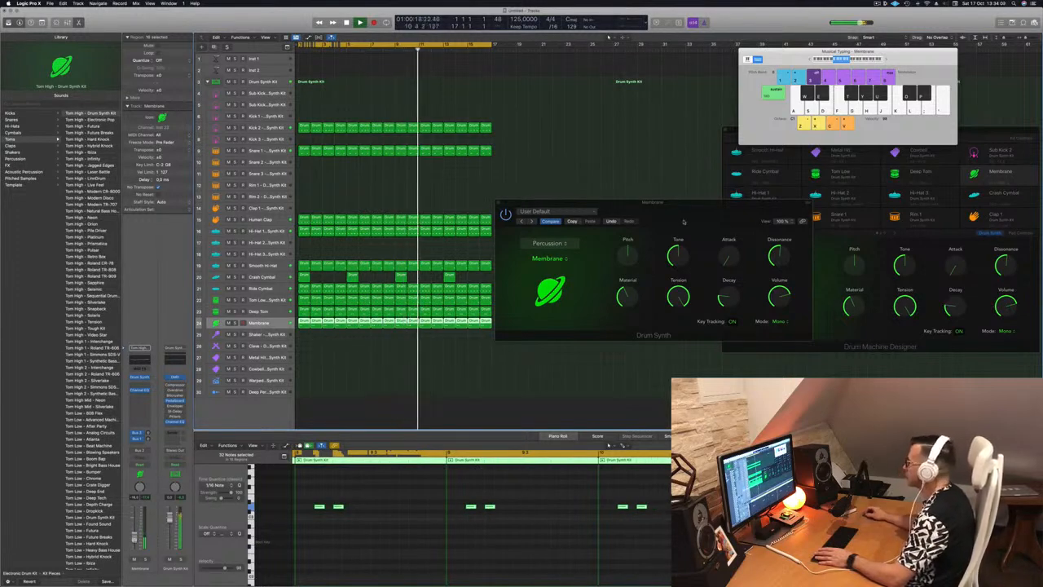
left_click_drag(681, 225, 673, 231)
left_click(490, 208)
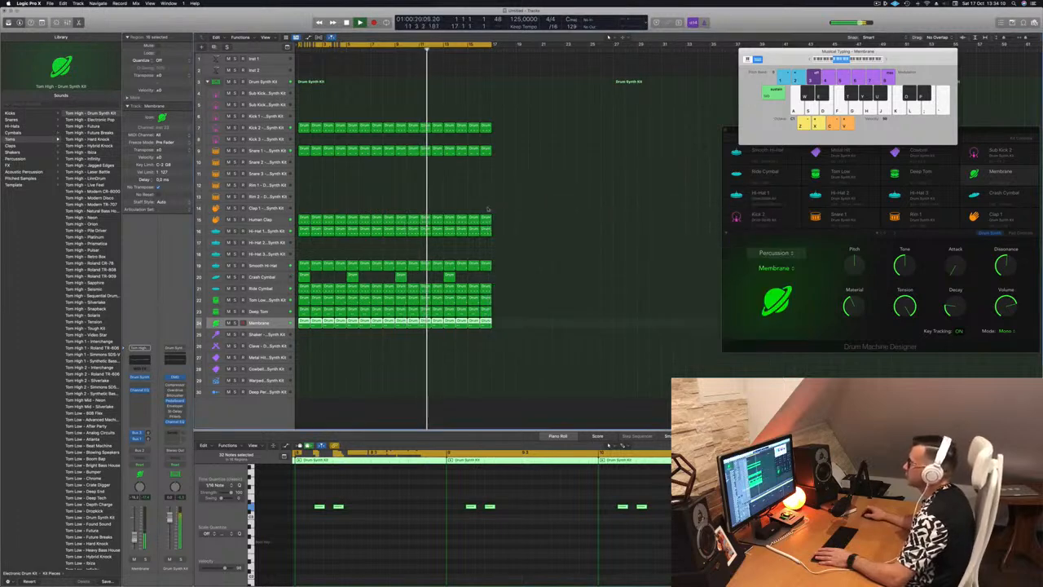
Step: Add a Stereo Delay effect with its Factory Default settings to the Human Clap track and close the effect's window
left_click(359, 219)
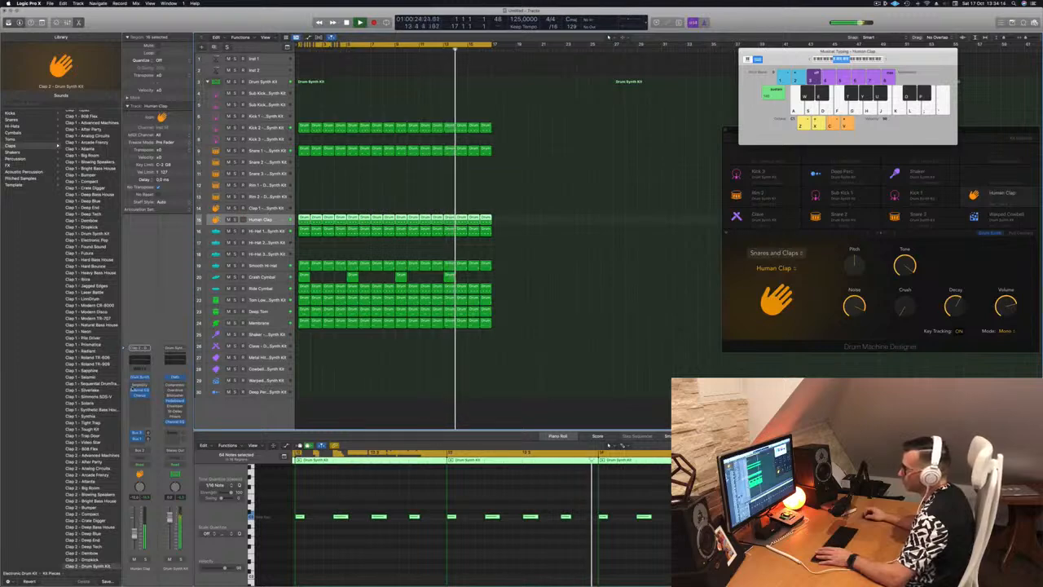
left_click(141, 400)
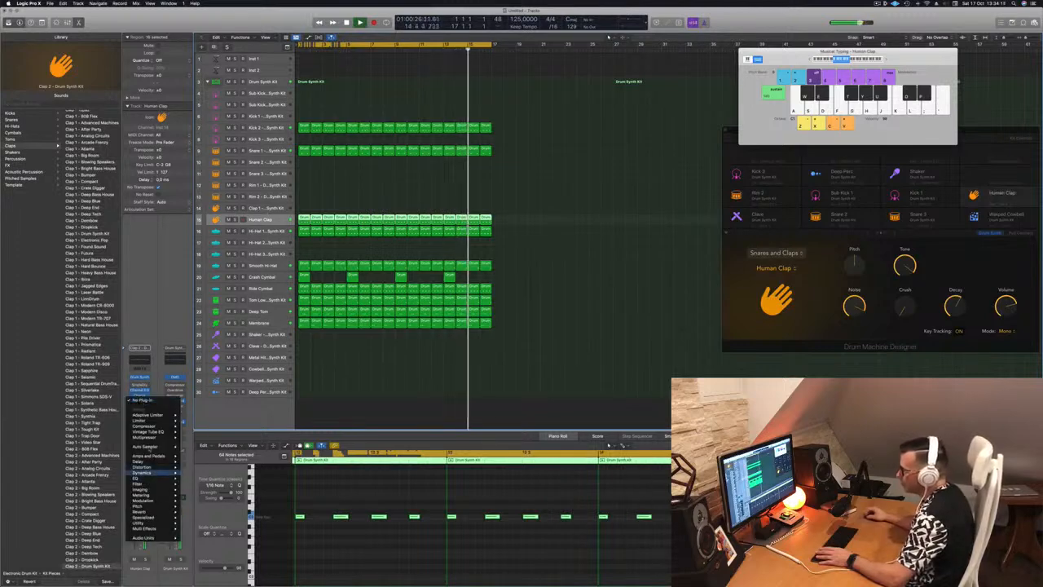
mouse_move(149, 463)
mouse_move(212, 462)
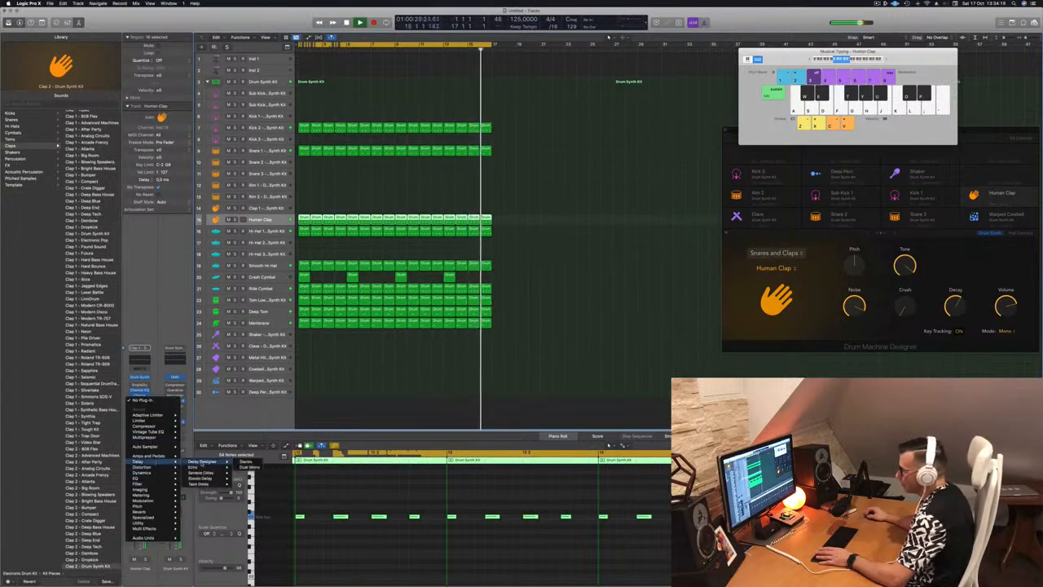
left_click(247, 478)
left_click_drag(714, 128, 742, 187)
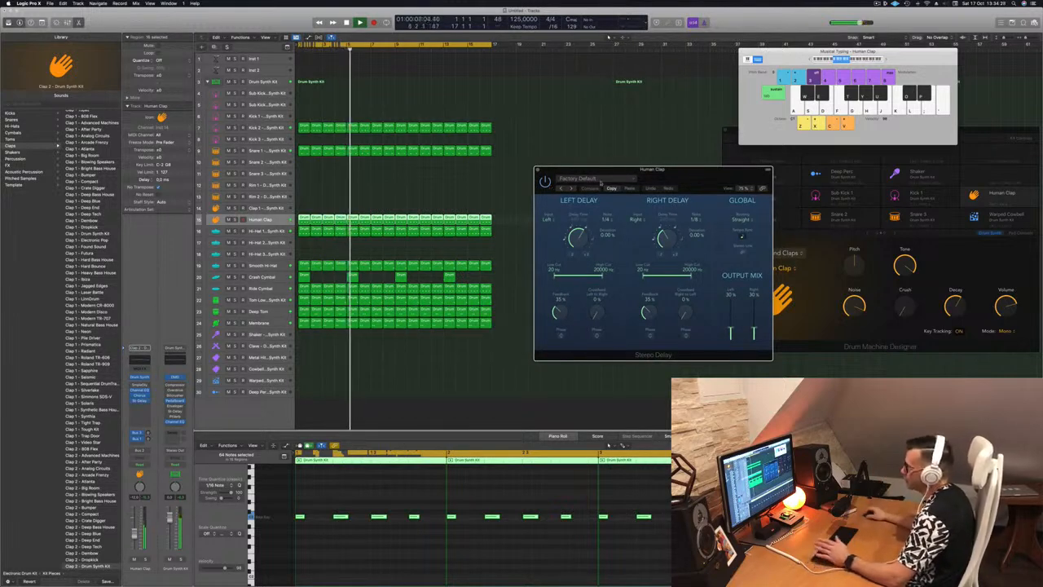
left_click_drag(540, 169, 525, 169)
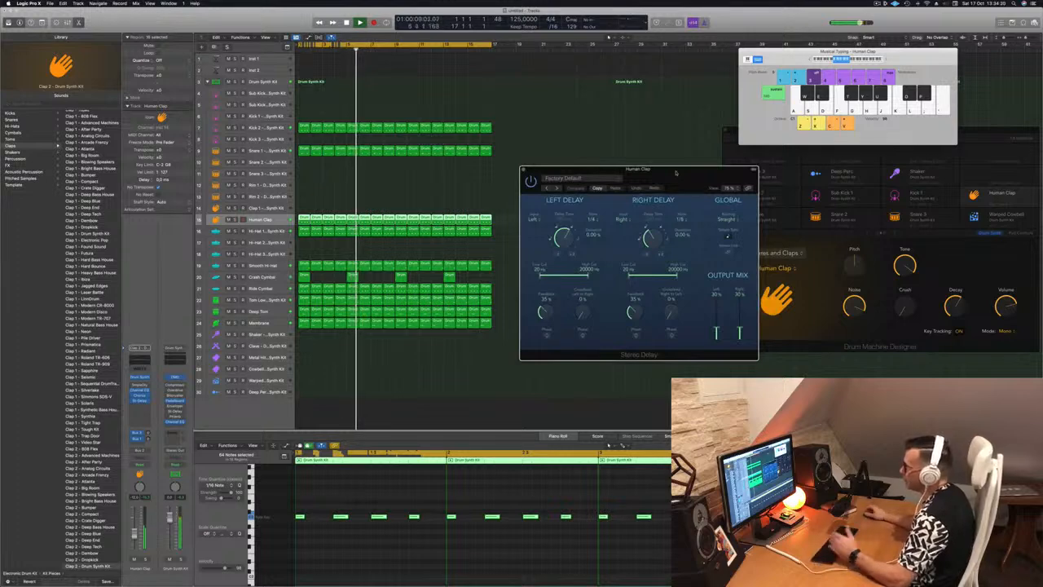
left_click(524, 170)
left_click(646, 298)
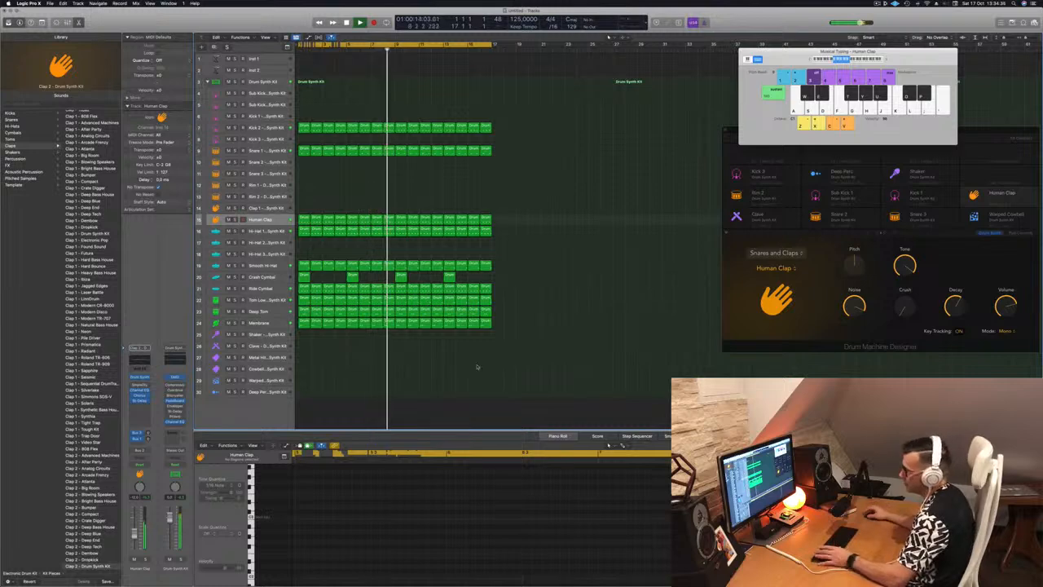
Step: Move the first Human Clap region down to the Shaker track at bar 1
left_click(259, 323)
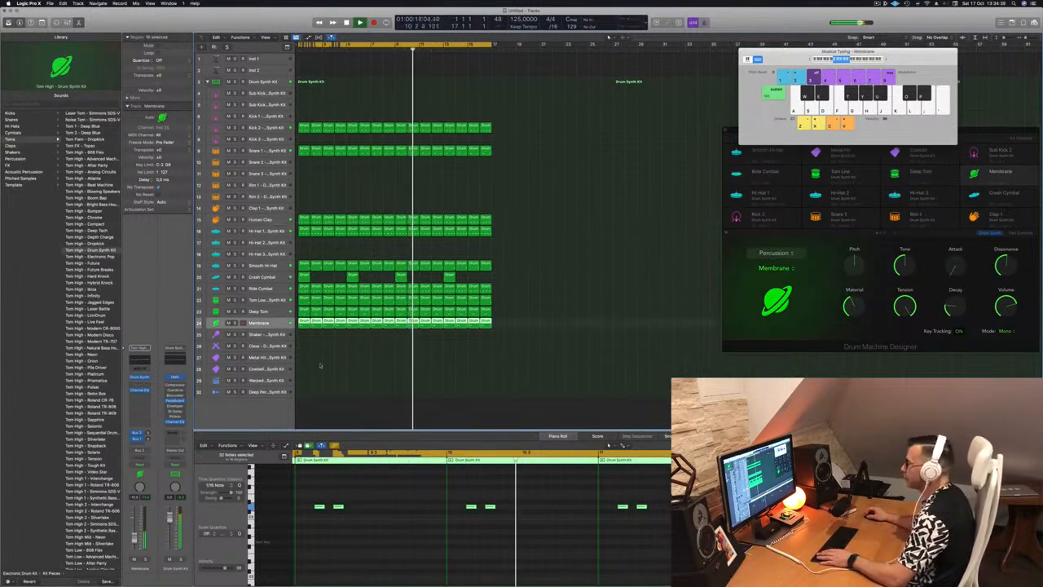
left_click(299, 410)
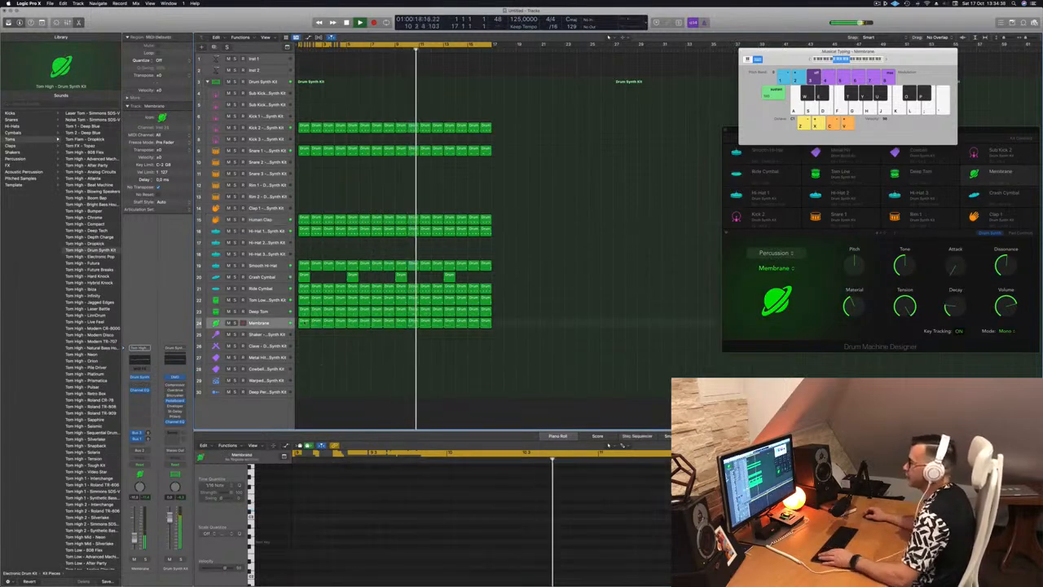
left_click(303, 219)
left_click_drag(303, 243, 303, 334)
Step: Copy the Shaker region's four notes an eighth note later and repeat the region along its track to fill 16 bars
left_click(310, 518)
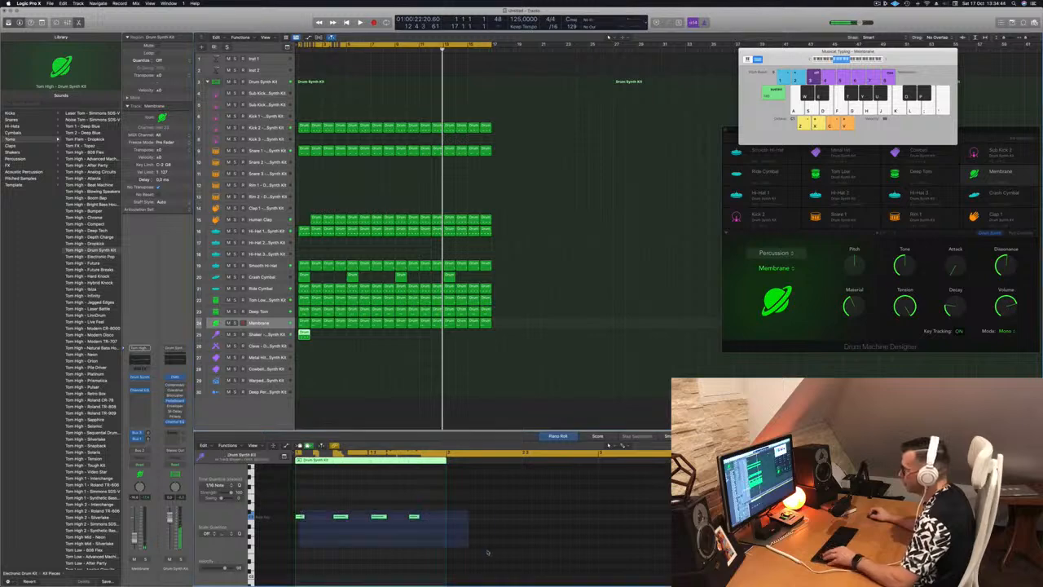
left_click_drag(302, 518, 322, 522)
key("space")
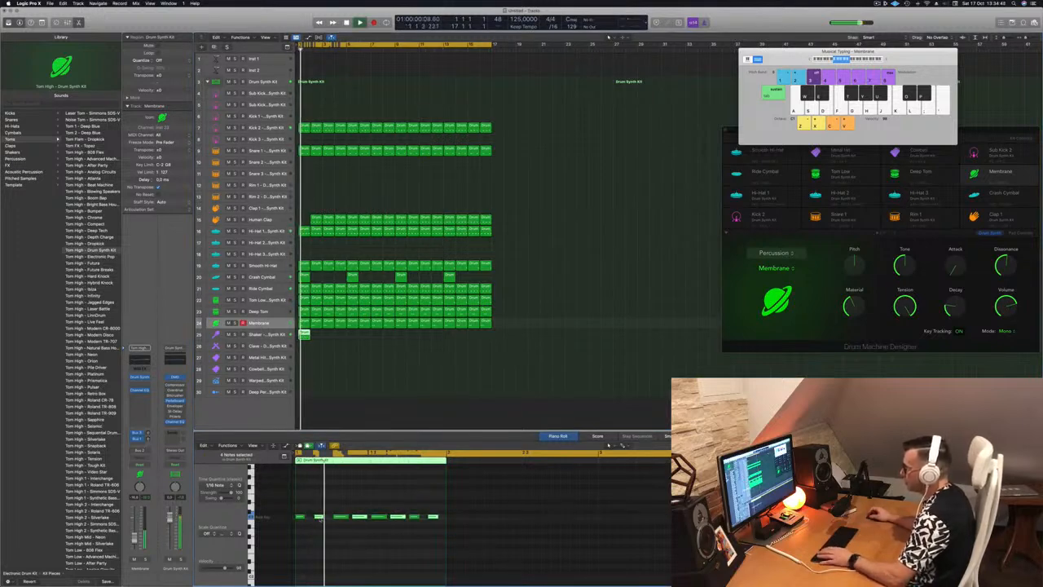
left_click_drag(304, 334, 361, 340)
key("space")
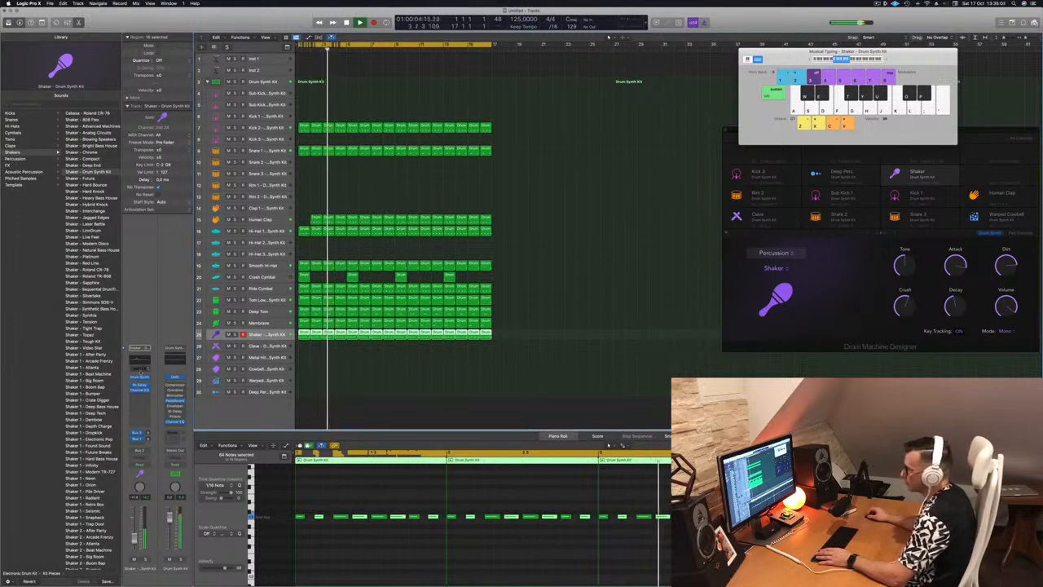
Step: Open Drum Synth for the Shaker track, shorten its Decay to near minimum, and adjust the track's volume
left_click(140, 378)
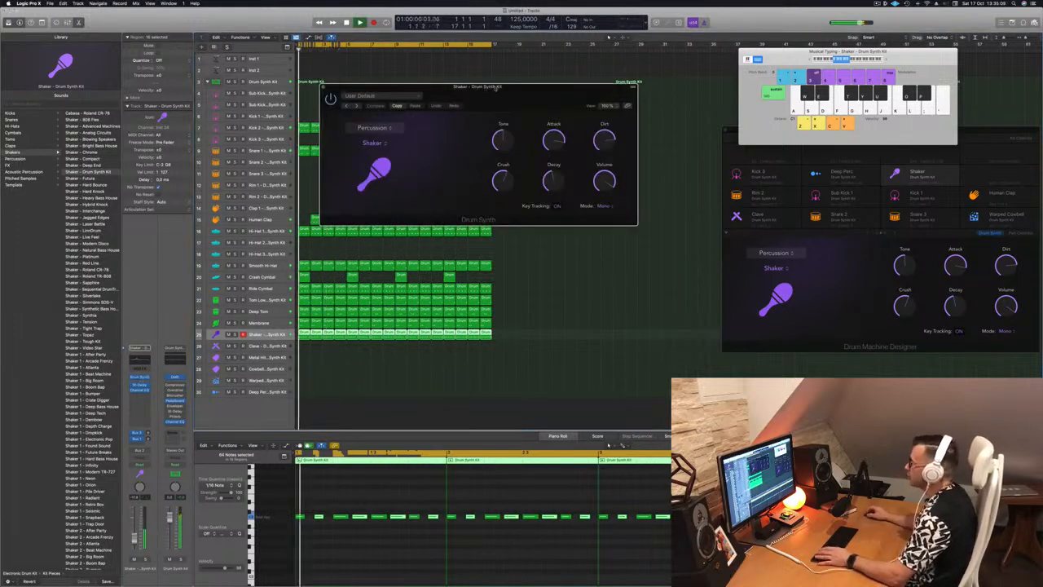
left_click_drag(493, 92, 480, 103)
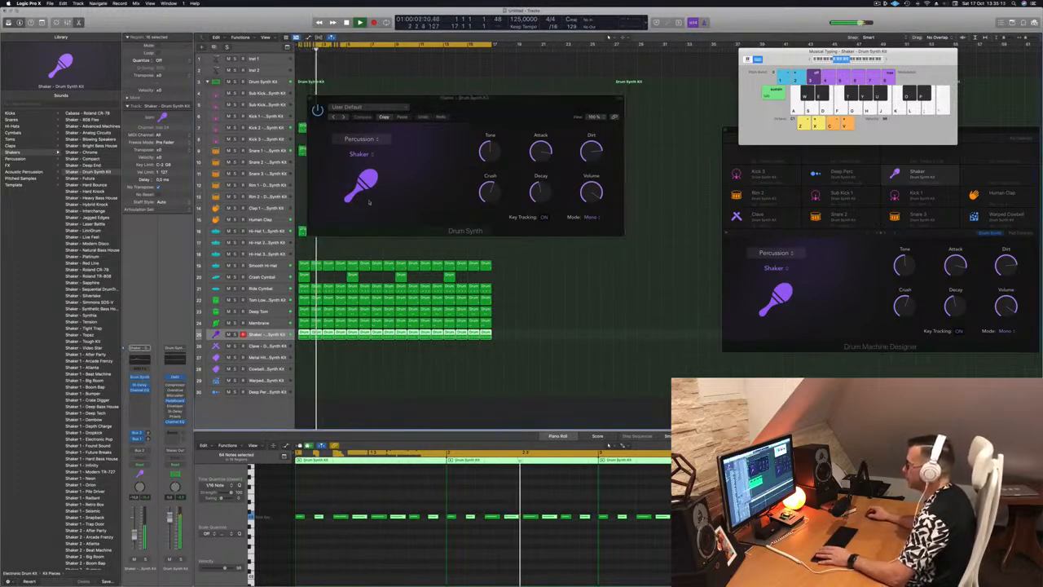
left_click_drag(539, 196, 540, 227)
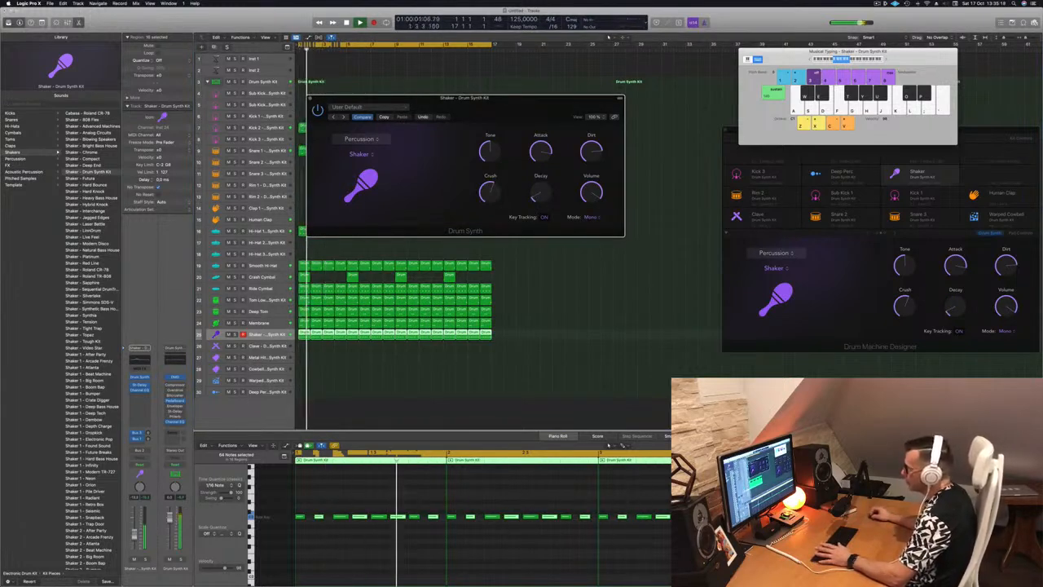
left_click(134, 534)
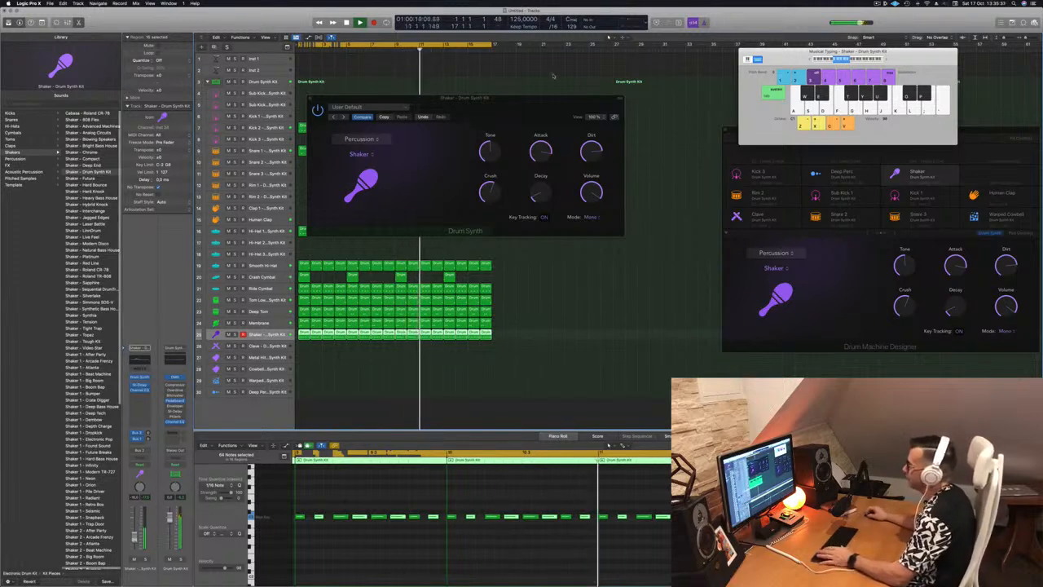
left_click_drag(530, 100, 574, 208)
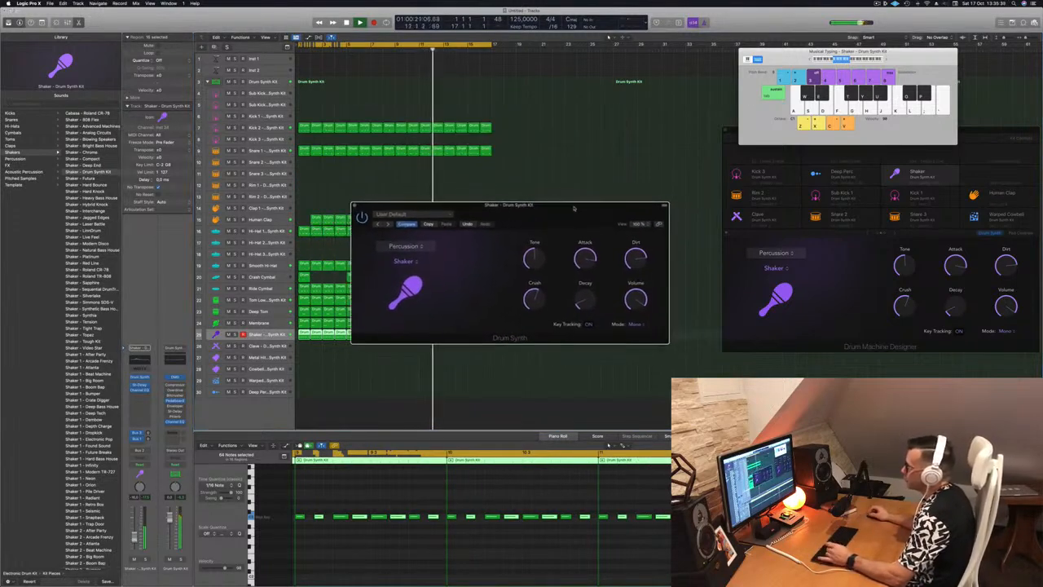
left_click(357, 206)
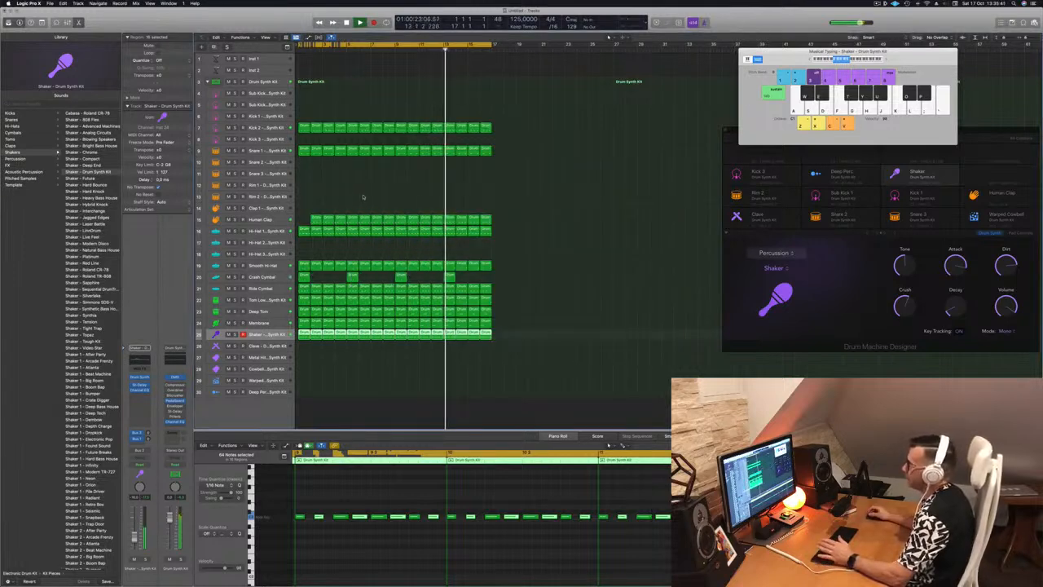
left_click(364, 196)
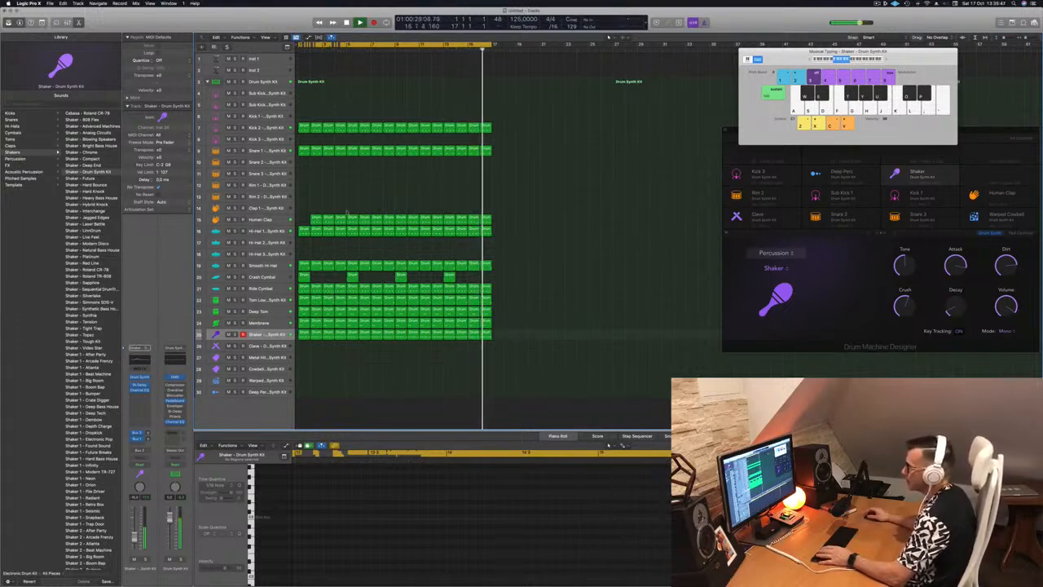
Step: Copy the first Crash Cymbal region to the Clave track at bar 2, transpose its note up, and play the result
left_click(303, 277)
left_click_drag(303, 277, 315, 347)
key("space")
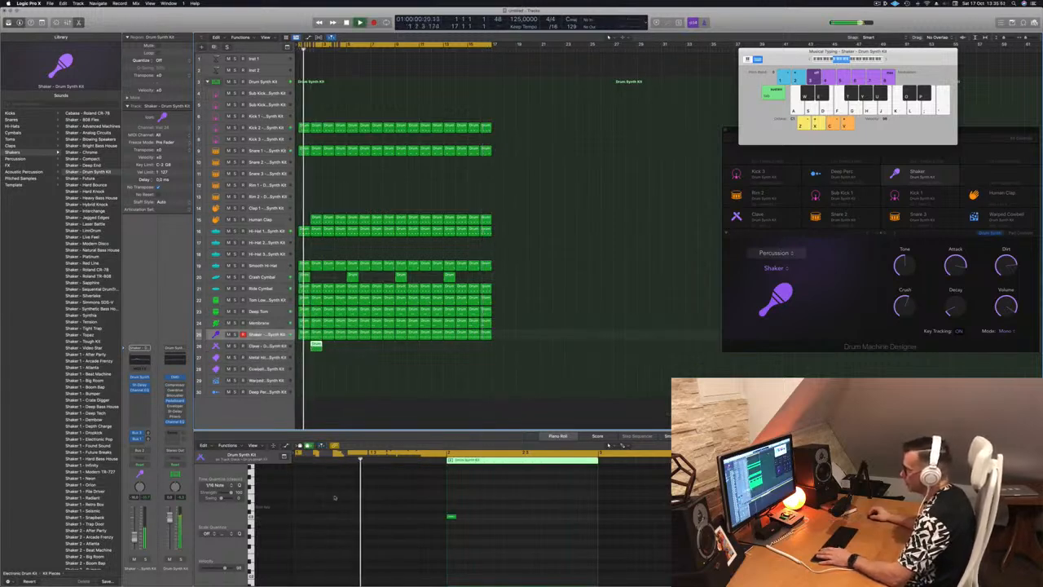
left_click_drag(425, 504, 466, 530)
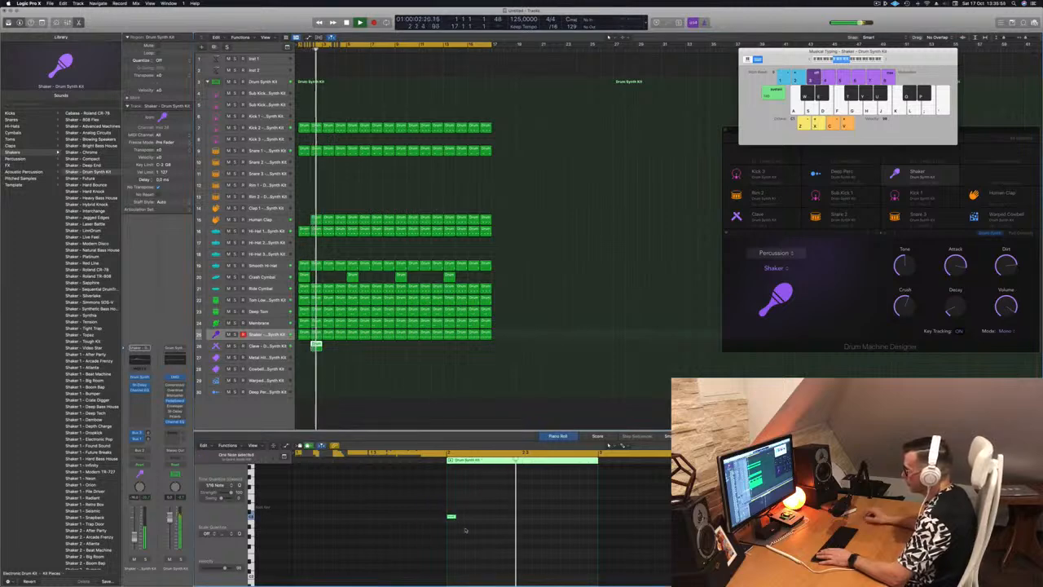
key("space")
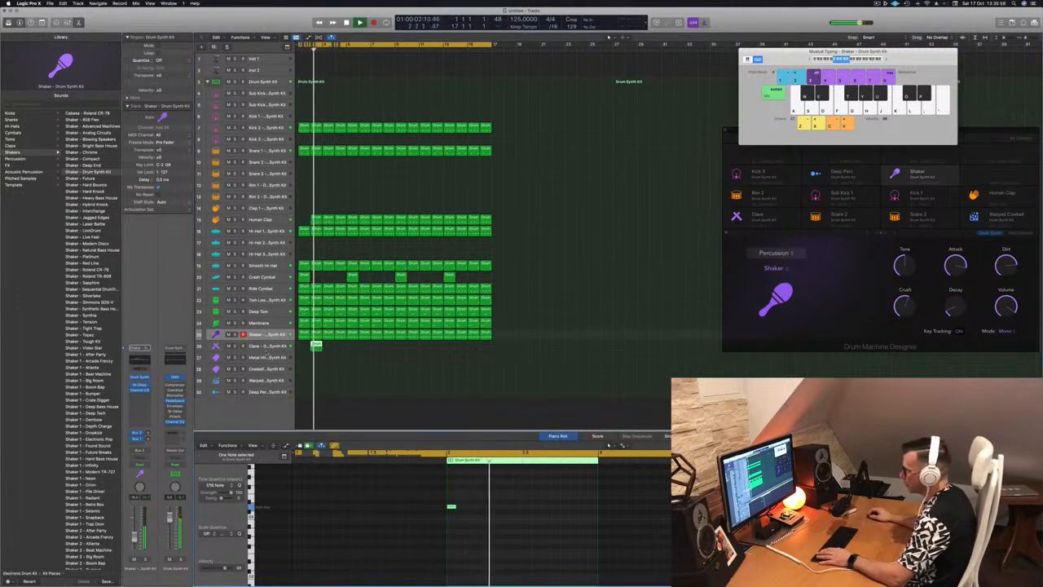
Step: Select the Clave track and repeat its region on every second bar through bar 16
key("Down")
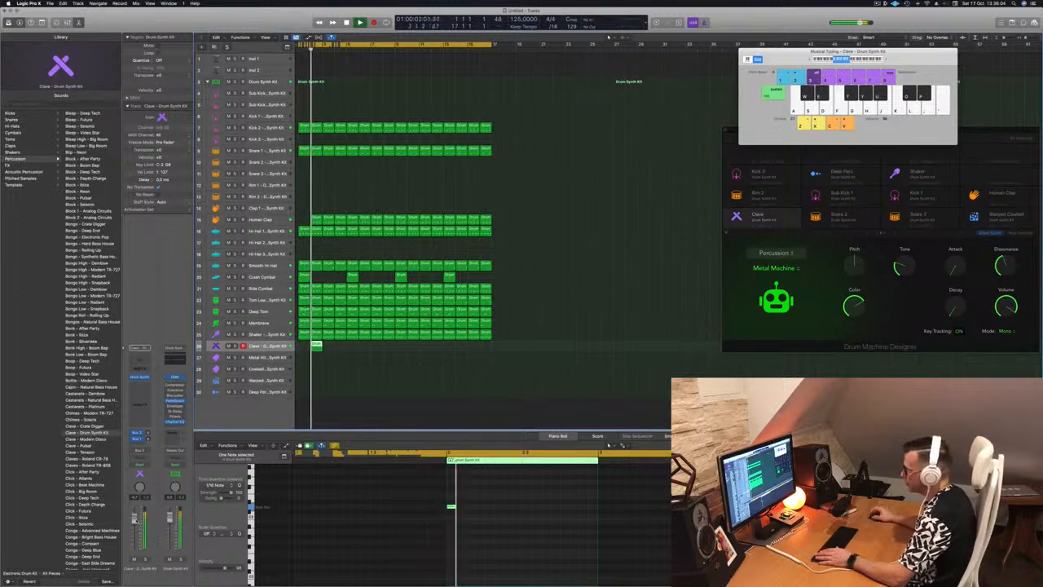
left_click_drag(316, 345, 415, 352)
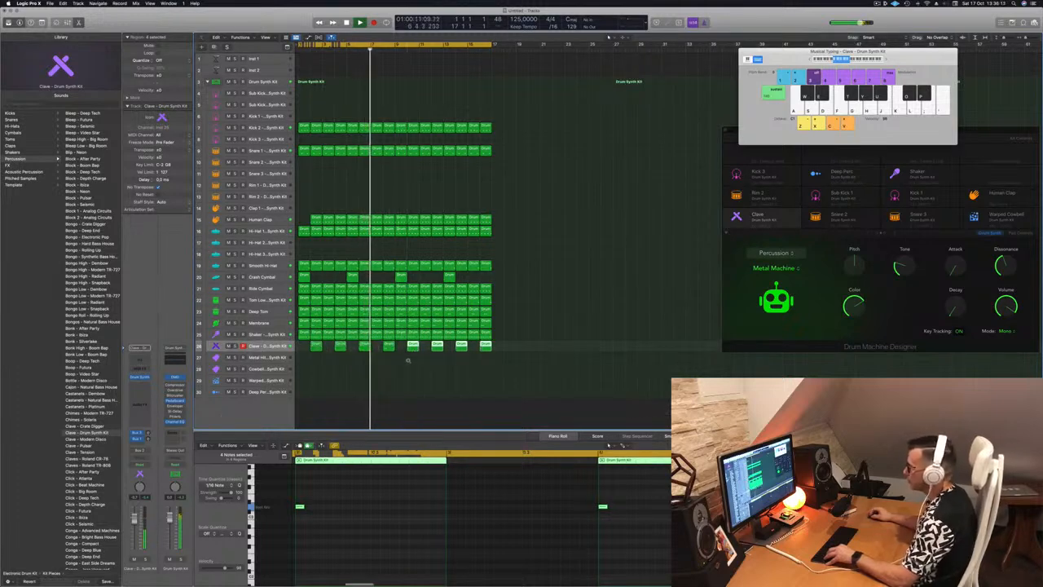
key("super+Left")
left_click(400, 379)
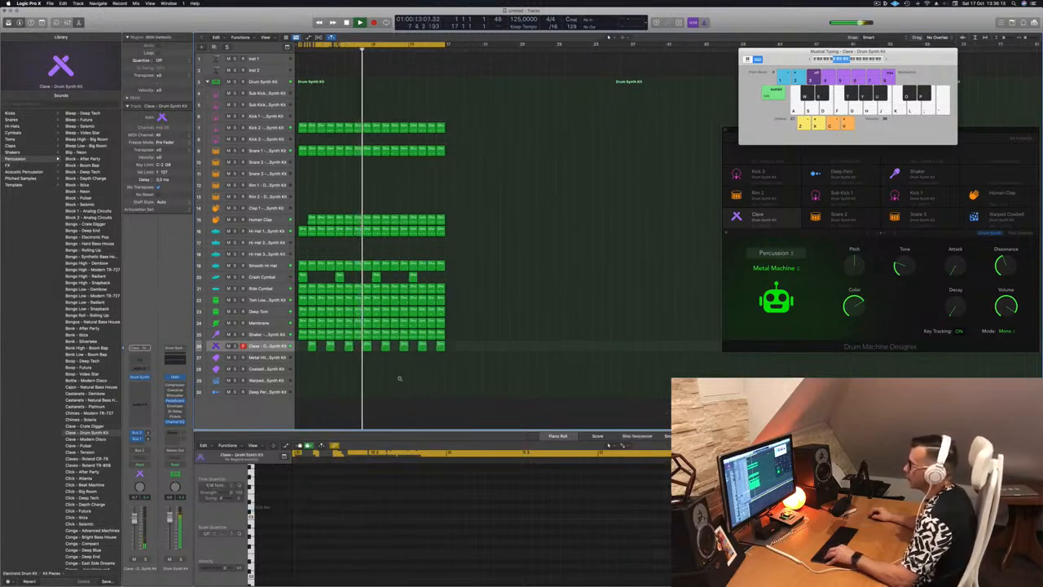
Step: Select the Cowbell track to show its 80s Cowbell sound in Drum Synth and play the beat
key("super+Up")
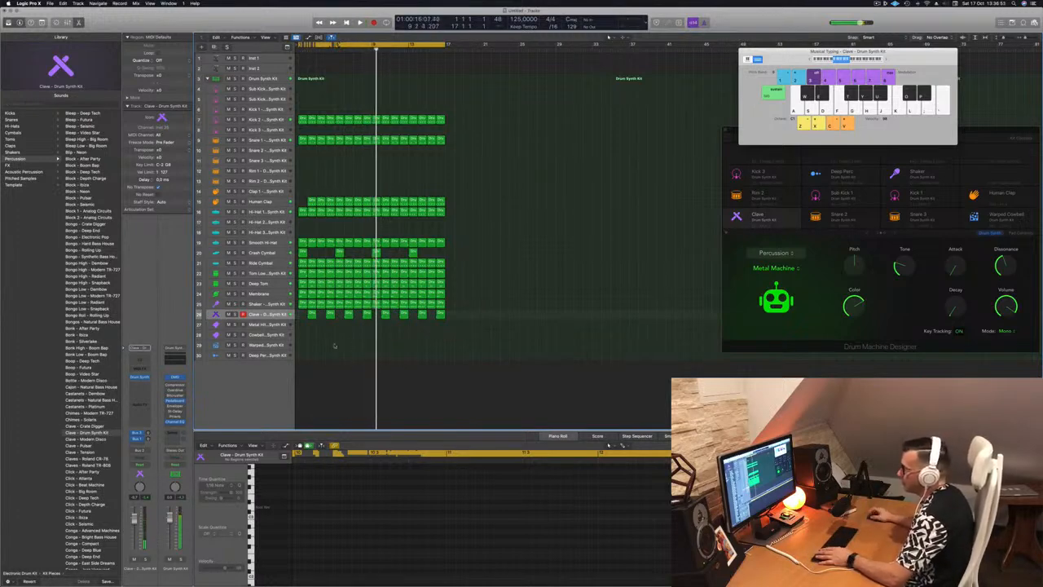
left_click(269, 335)
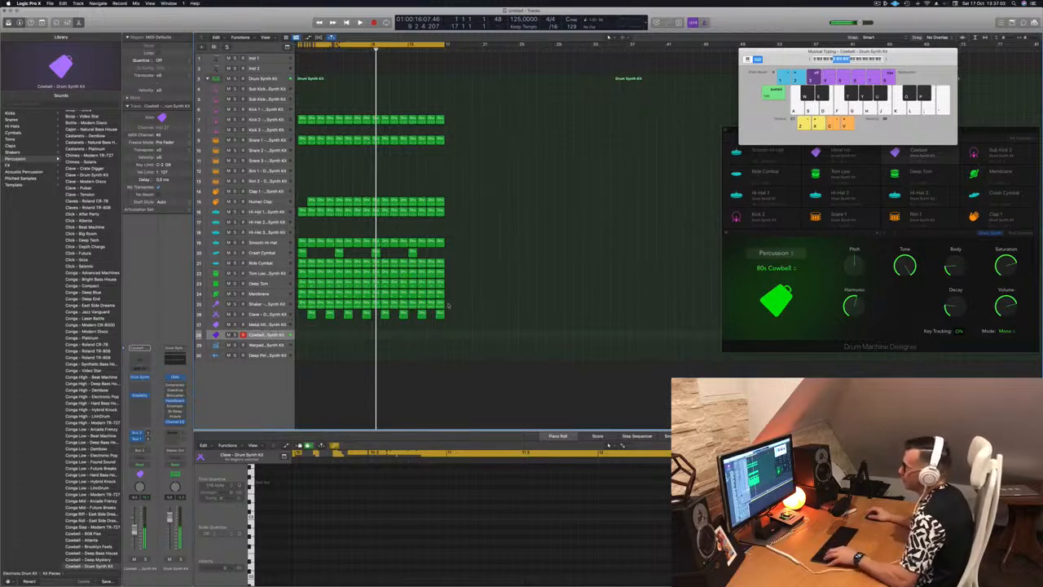
key("space")
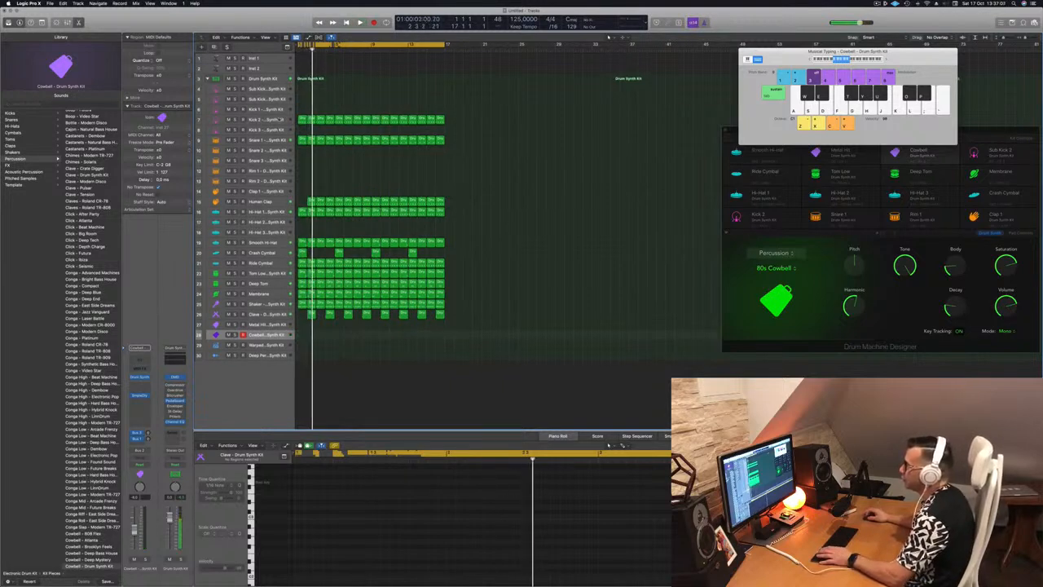
Step: Select the Kick 2 track with all its regions and play the beat again from the start
left_click(279, 119)
key("space")
key("space")
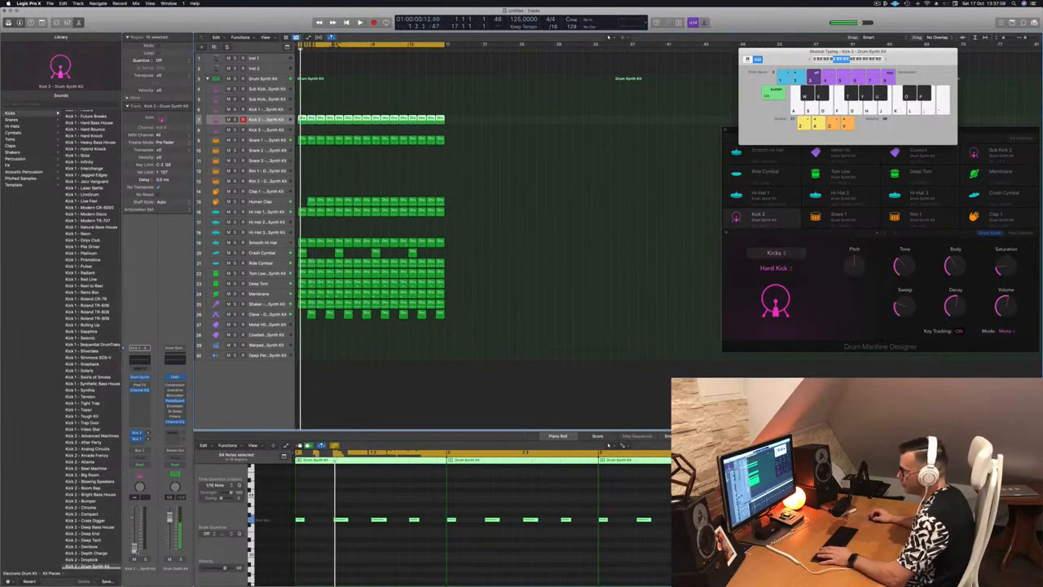
key("space")
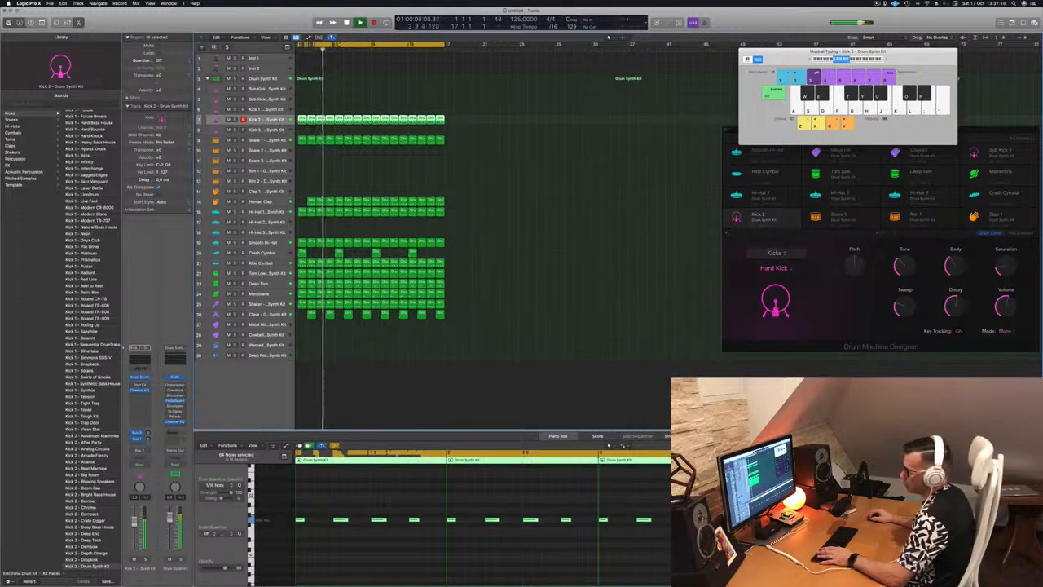
Step: Copy the Human Clap region from bar 2 into the empty bar 1 and return the playhead to the start
left_click(368, 418)
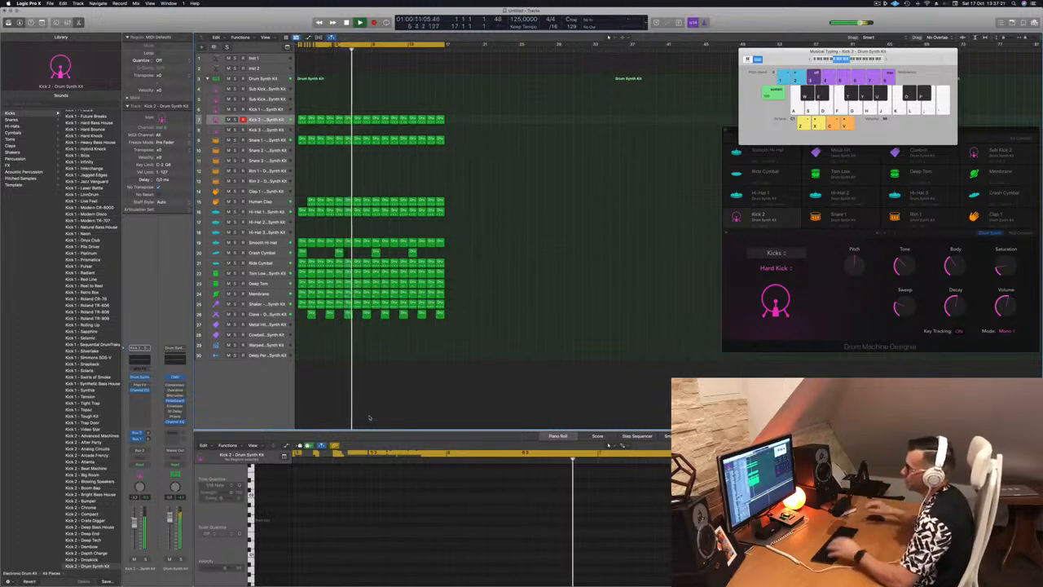
left_click(310, 200)
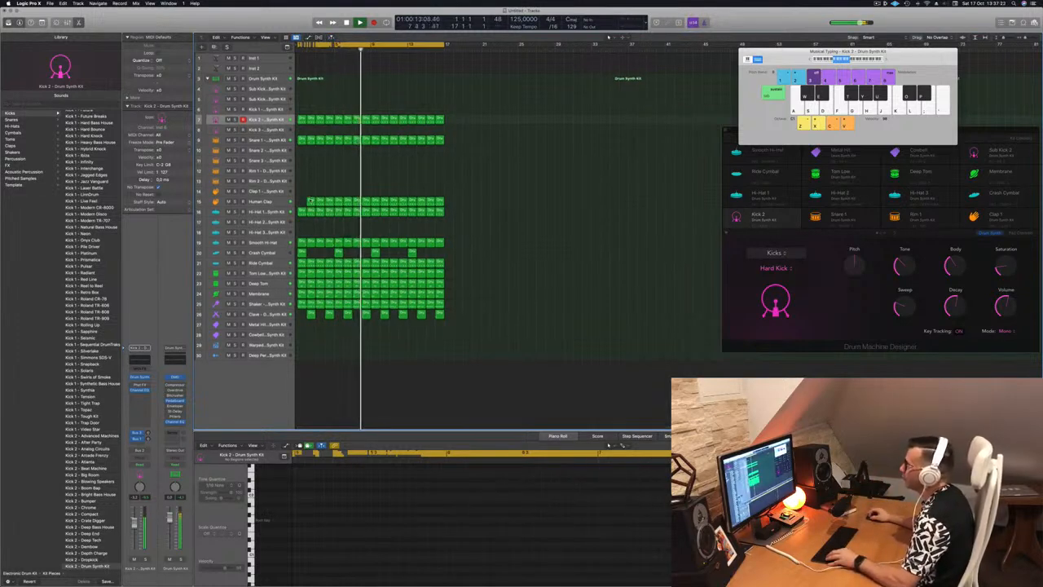
left_click(331, 180)
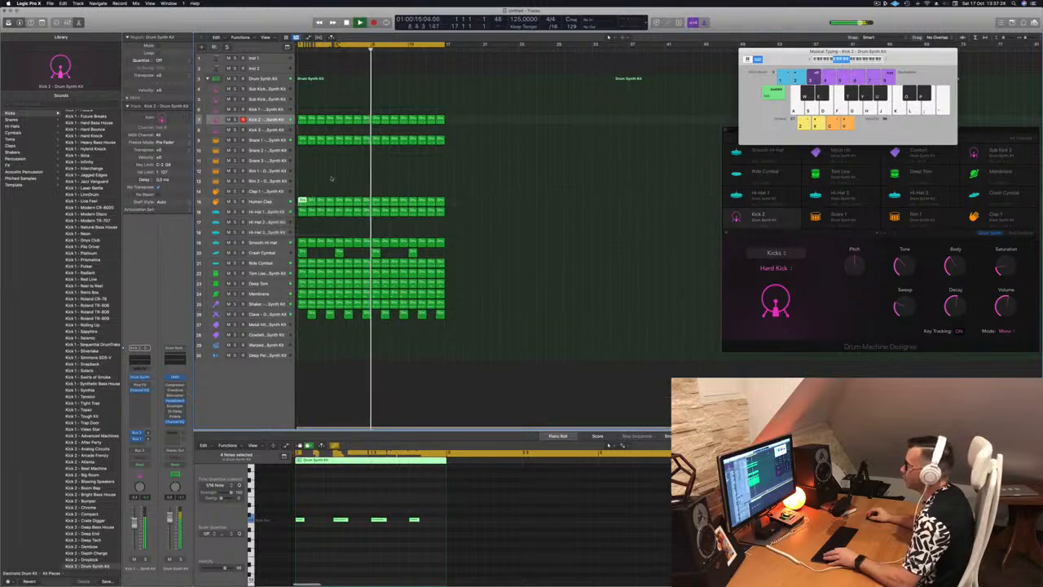
key("Return")
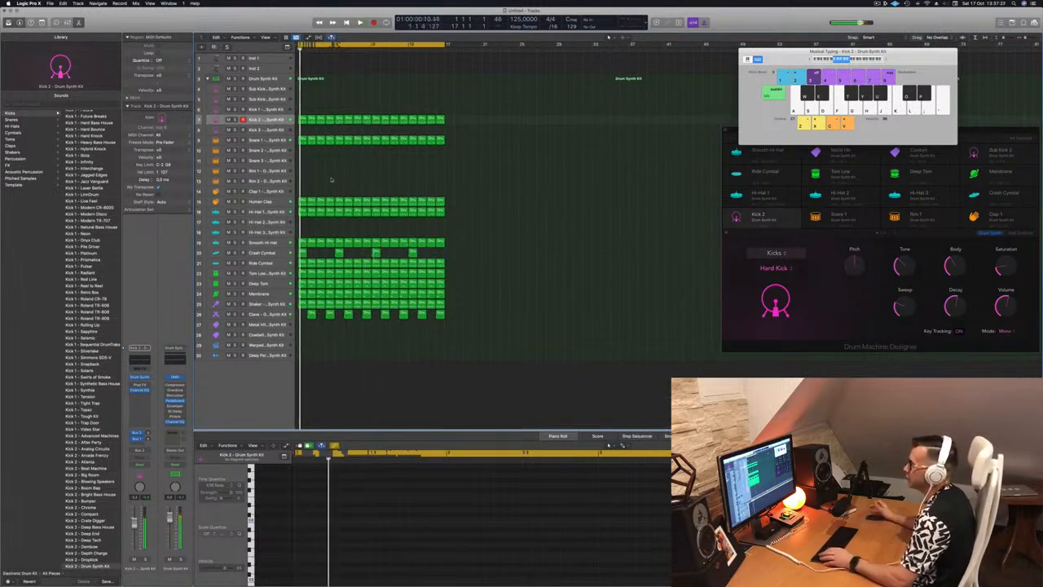